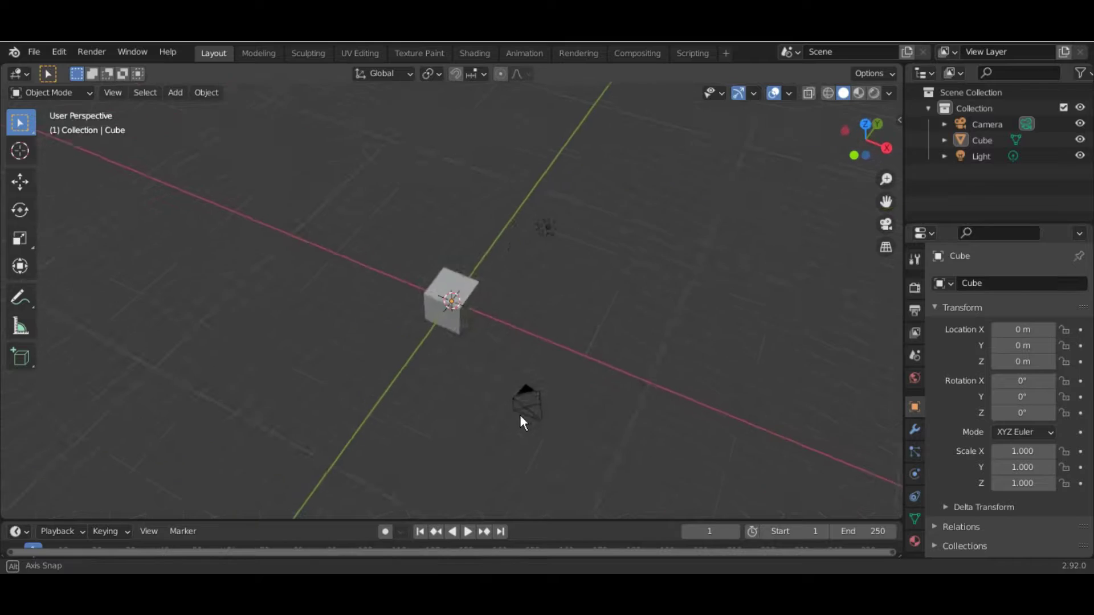
Step: Delete all default objects and add a new cube at the origin
key(a)
key(Delete)
key(shift+a)
click(539, 262)
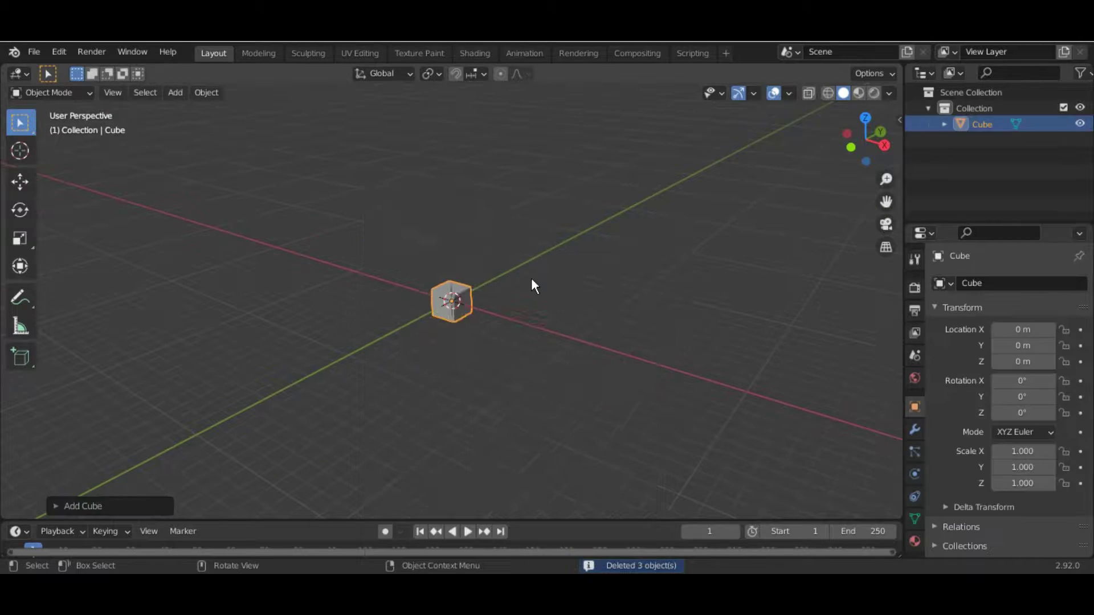
Step: Scale the cube, then shrink its mesh further in Edit Mode
key(s)
click(719, 310)
key(Tab)
key(s)
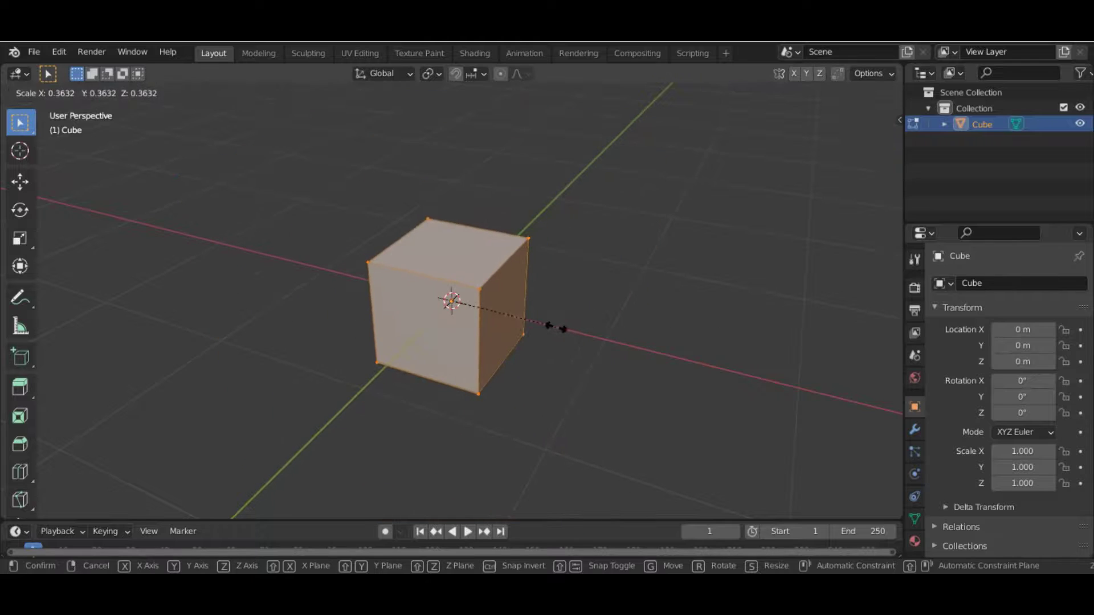
click(553, 326)
Step: Frame the cube mesh in right side view, cancelling an attempted transform
key(KP_3)
click(20, 181)
key(g)
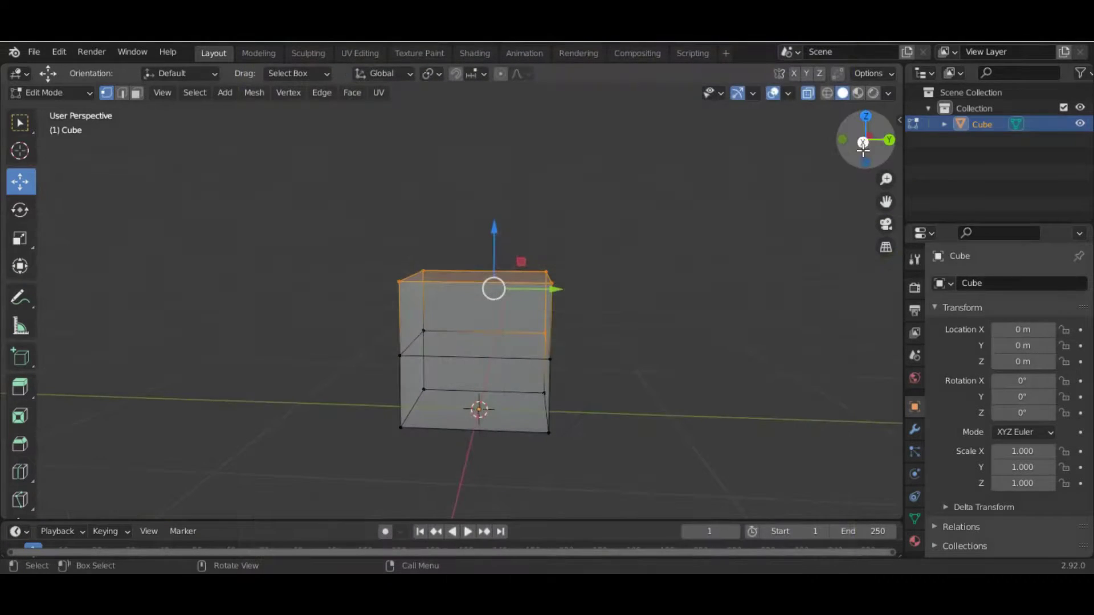
shift+middle_drag(650, 293, 677, 274)
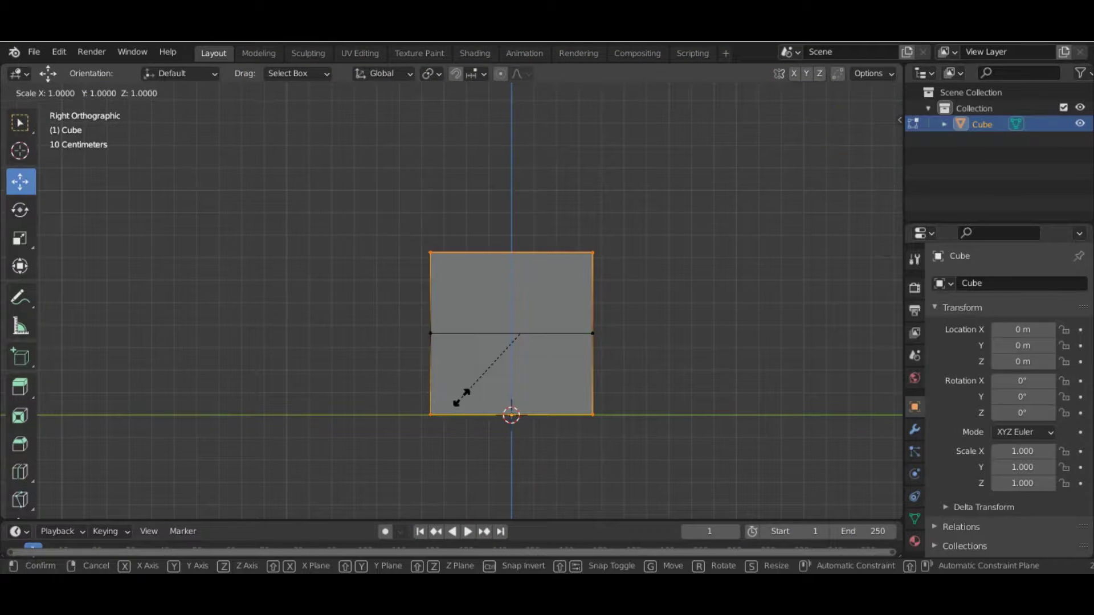
right_click(483, 407)
mouse_move(539, 402)
middle_down()
mouse_move(758, 460)
mouse_move(589, 367)
mouse_move(422, 308)
middle_up()
click(589, 367)
key(KP_3)
shift+middle_drag(385, 359, 319, 376)
key(s)
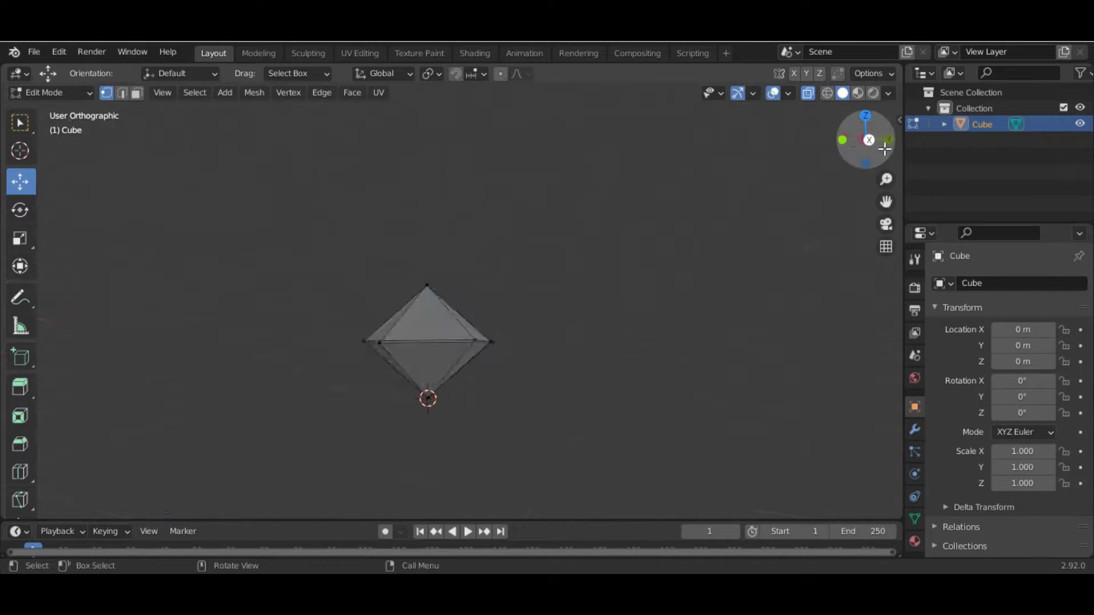
key(KP_3)
Step: Raise the top vertex along Z into a pointed, kite-like crystal shape
key(g)
key(z)
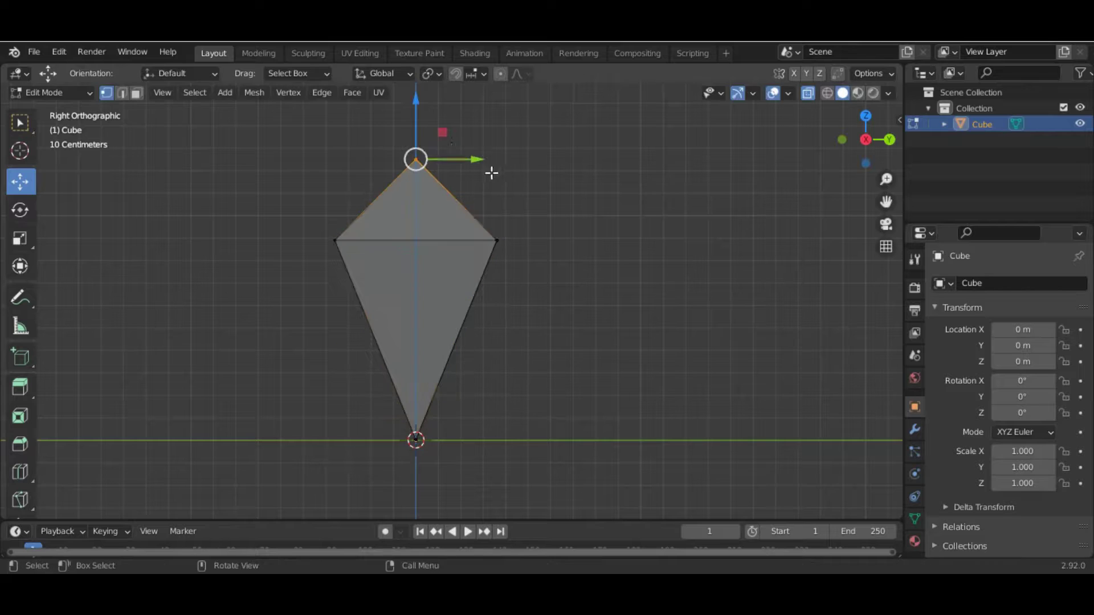
click(433, 188)
mouse_move(498, 433)
middle_down()
mouse_move(611, 339)
mouse_move(671, 242)
middle_up()
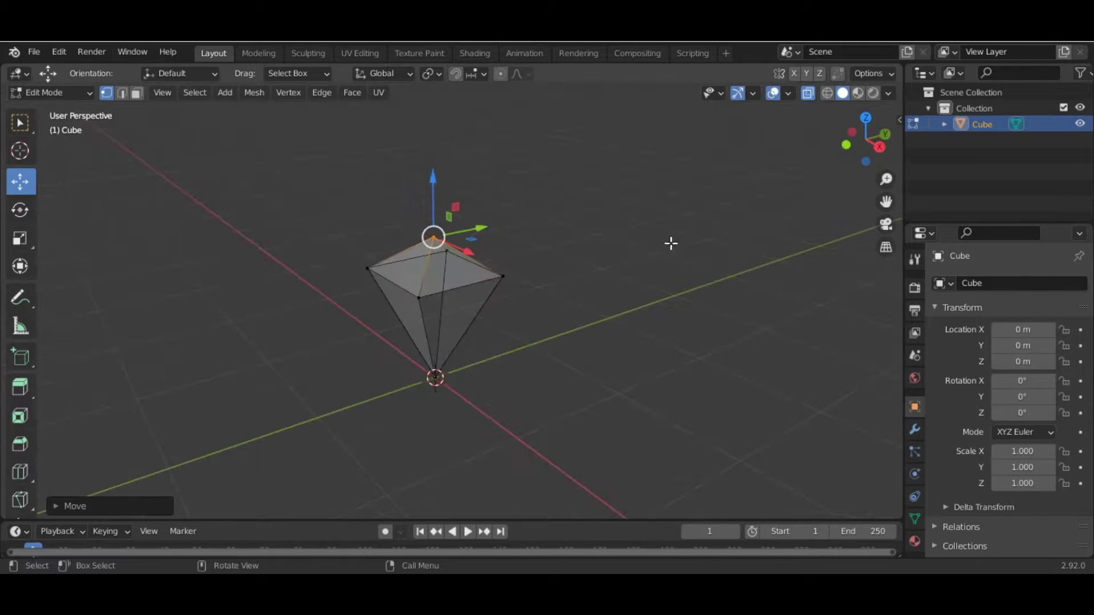
key(KP_3)
scroll(545, 310, up, 2)
key(g)
key(z)
click(458, 366)
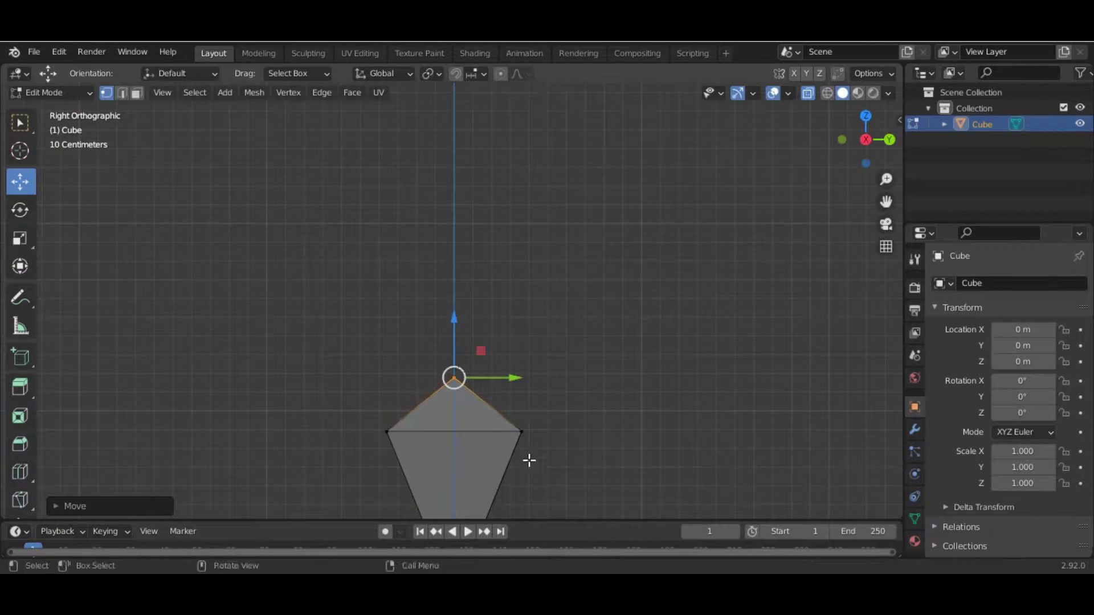
Step: Grow the selection to the upper faces, duplicate them, and bring up the separate options
key(ctrl+KP_Add)
key(shift+d)
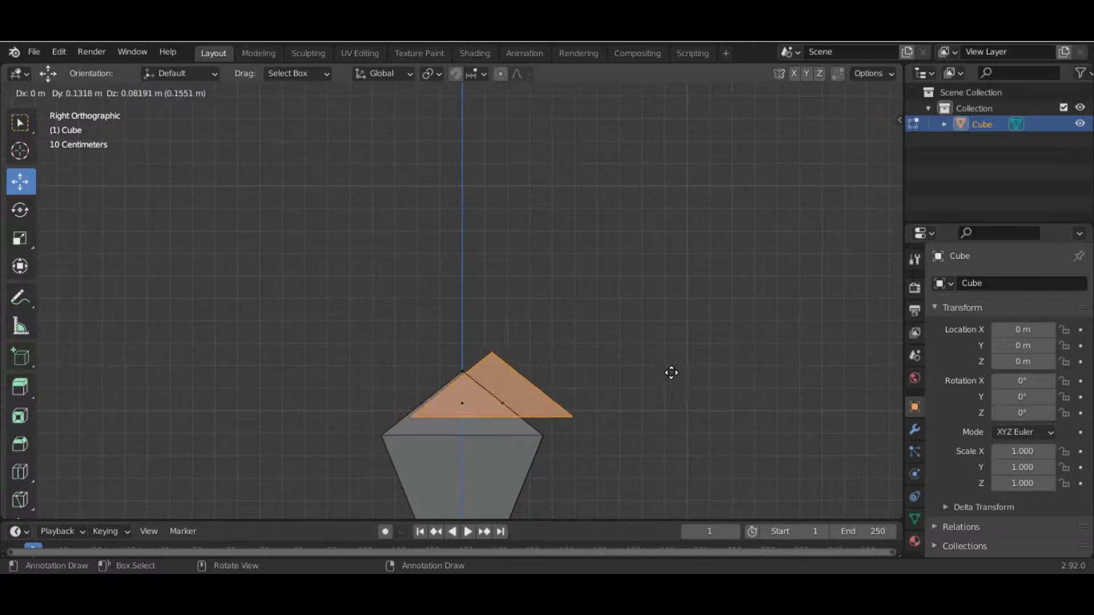
click(735, 339)
click(635, 420)
Step: Split the duplicated top faces off into a new object, Cube.001
key(Tab)
click(495, 398)
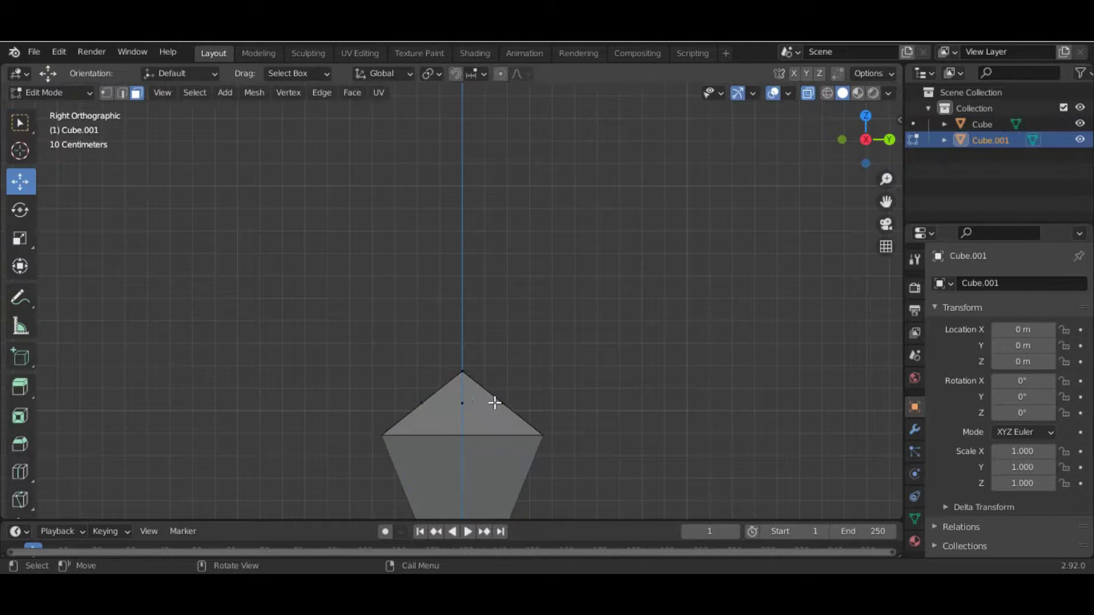
key(g)
key(Escape)
Step: Extrude Cube.001 upward and merge its top vertices at center into a point
key(Tab)
key(e)
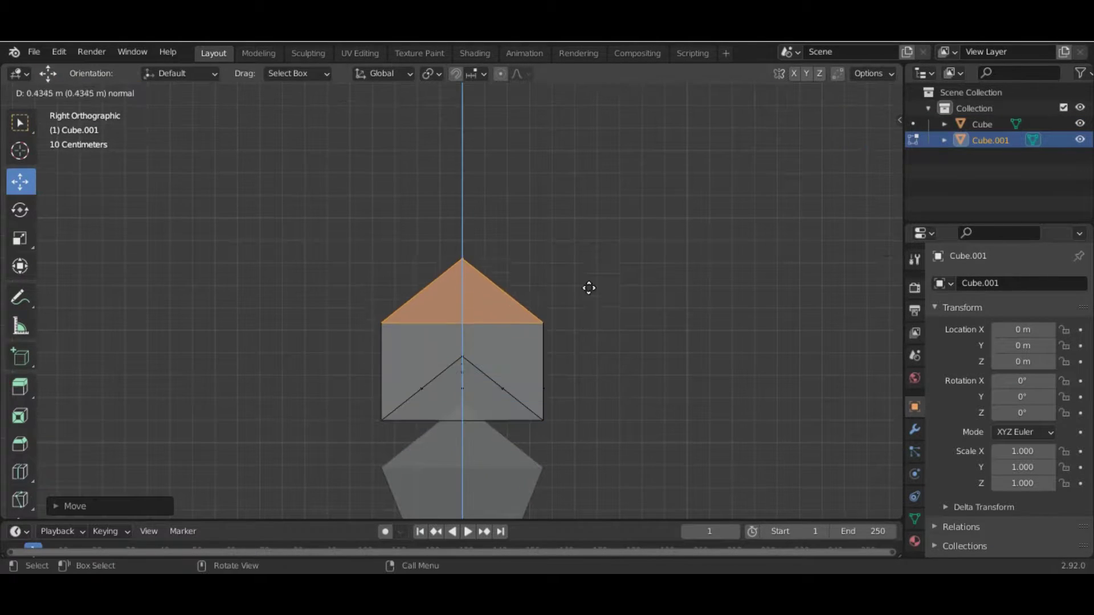
click(589, 277)
drag(278, 181, 621, 328)
shift+middle_drag(621, 328, 617, 323)
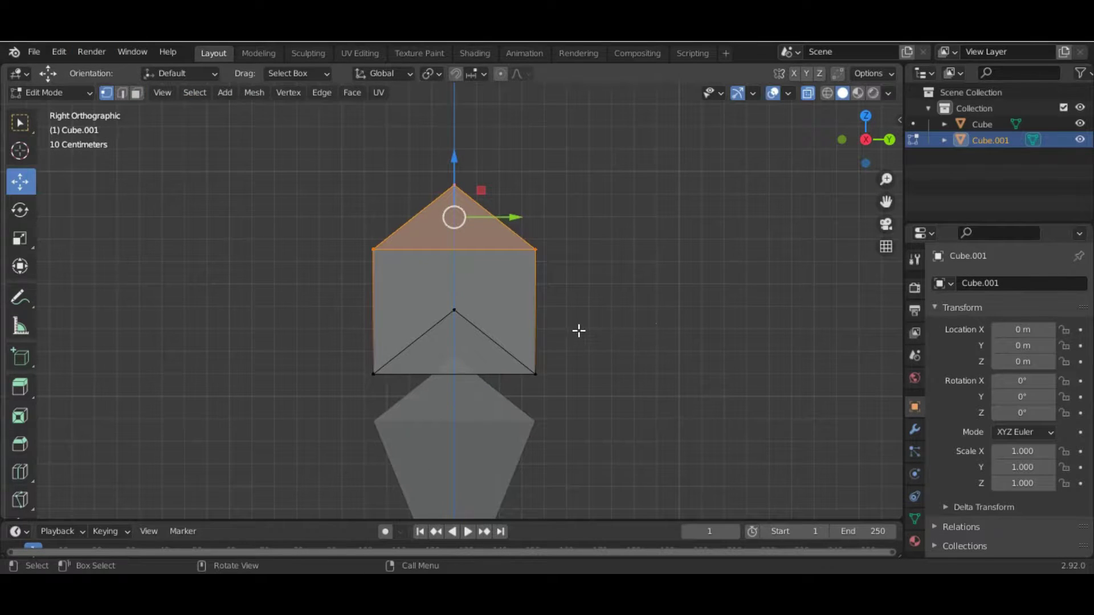
click(535, 326)
mouse_move(508, 371)
middle_down()
mouse_move(579, 347)
mouse_move(506, 376)
middle_up()
click(864, 136)
Step: Run Merge By Distance on all vertices of the lower body Cube
key(Tab)
click(481, 401)
key(Tab)
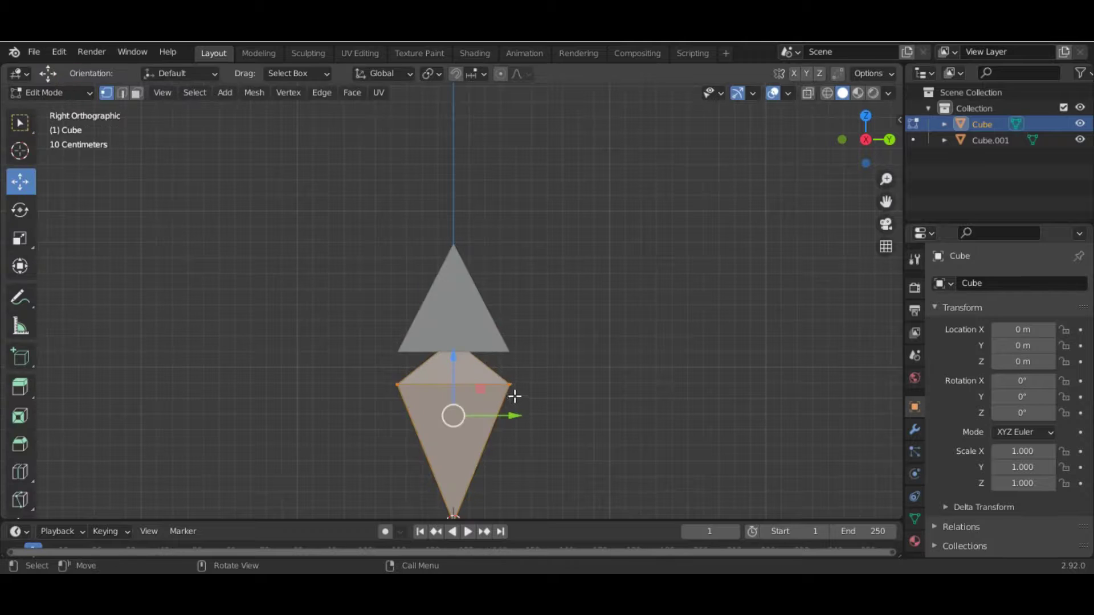
click(483, 451)
key(Tab)
Step: Lower the centre vertex of Cube.001's pyramid base in right side view
middle_drag(596, 415, 546, 426)
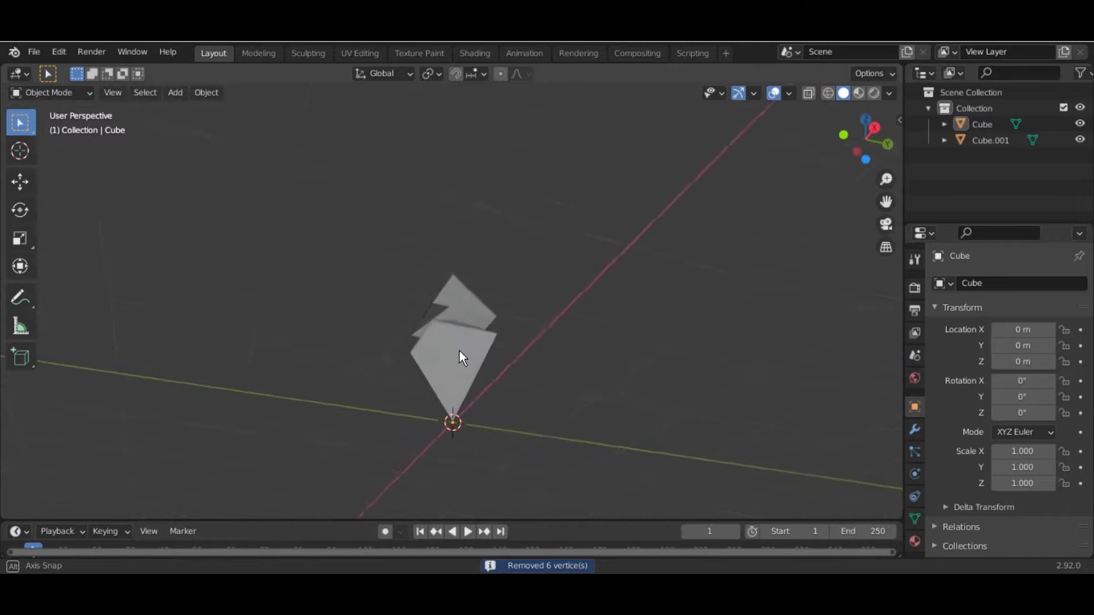
click(464, 285)
key(Tab)
key(KP_3)
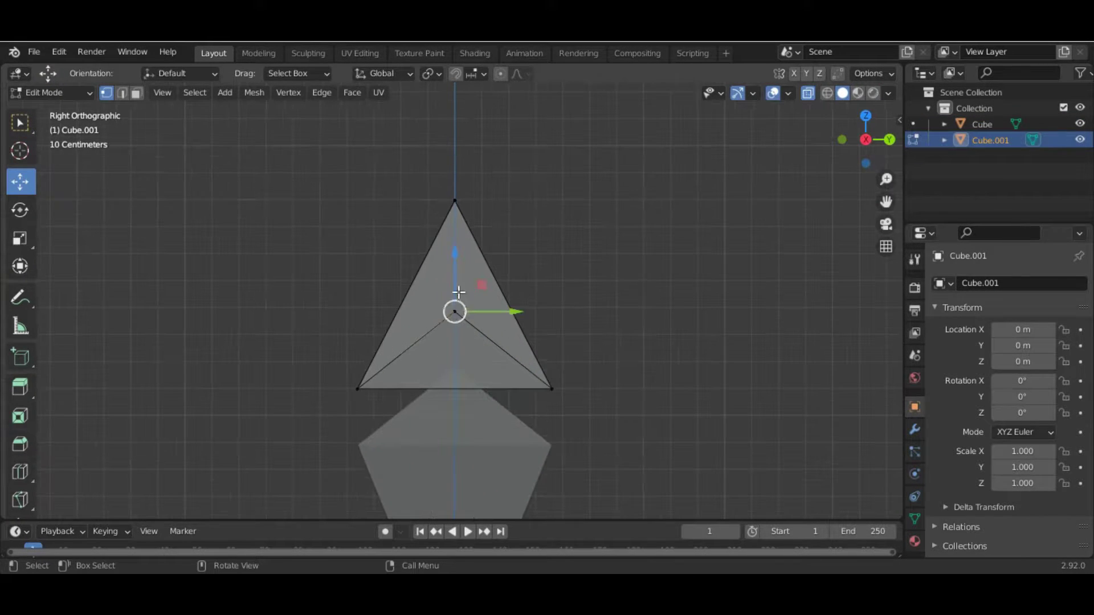
key(Tab)
key(Tab)
key(a)
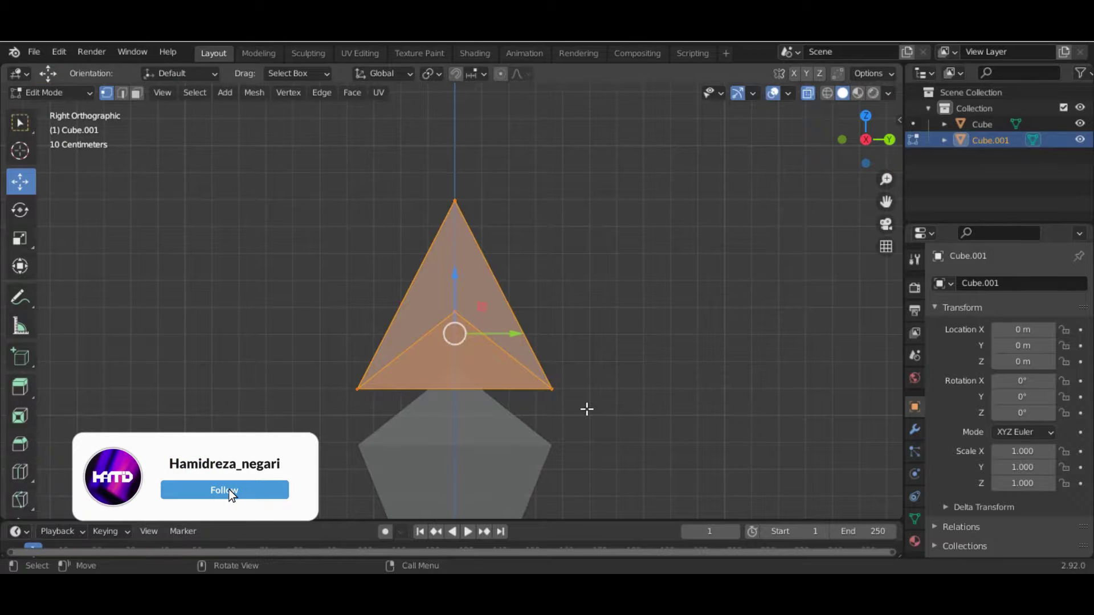
click(454, 312)
key(g)
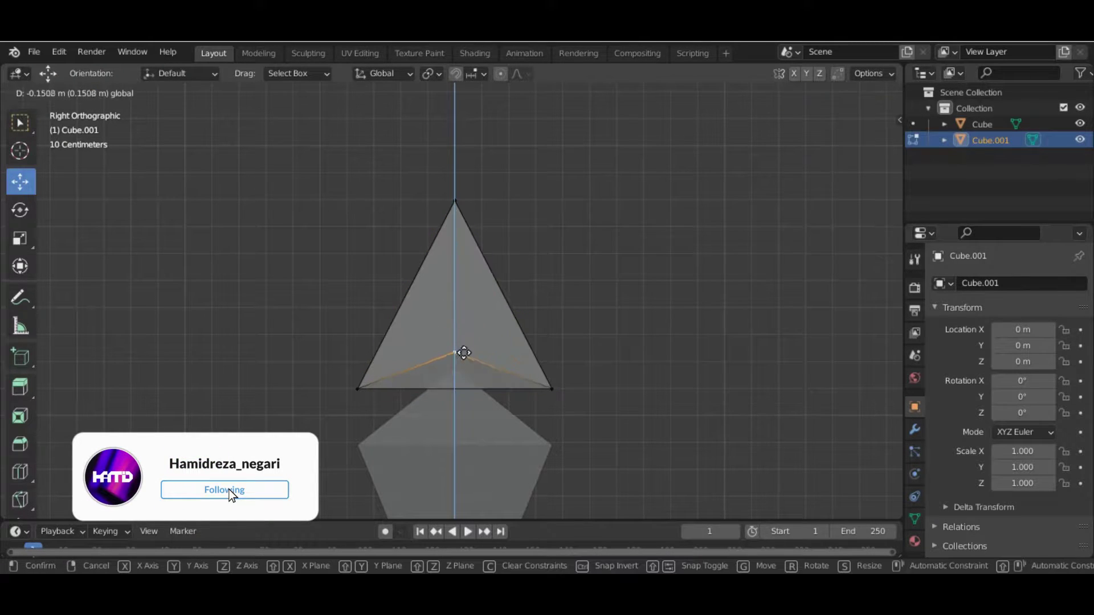
click(464, 353)
Step: Lower the lower body's top vertex along Z
key(Tab)
click(479, 381)
key(Tab)
click(455, 368)
key(g)
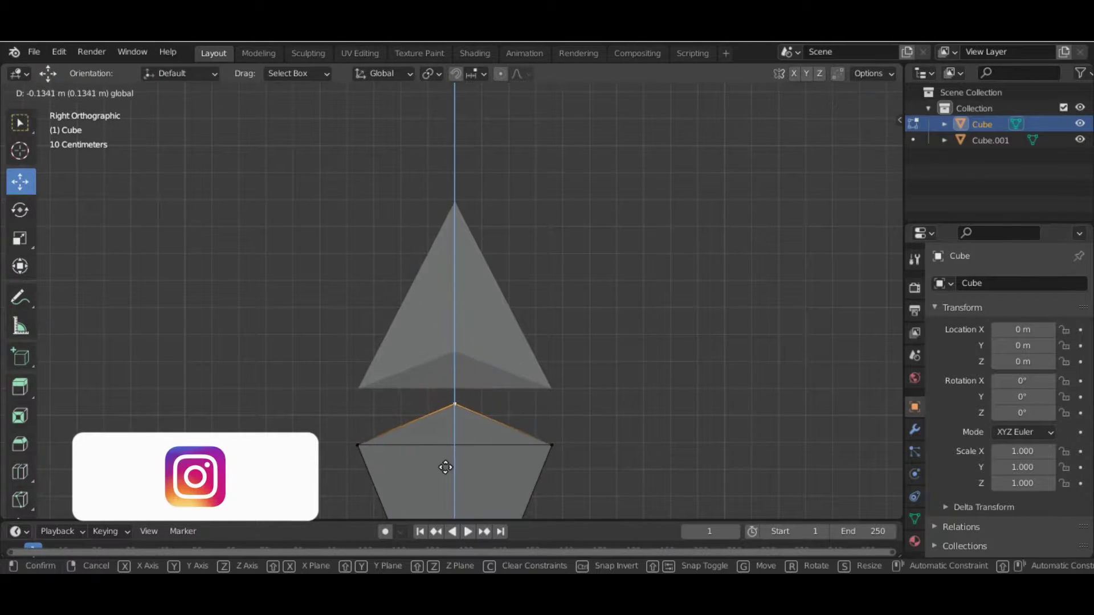
click(446, 468)
key(Tab)
Step: Move Cube.001 down to Z -0.079487, just above the body
click(454, 263)
scroll(456, 251, down, 5)
scroll(490, 286, up, 3)
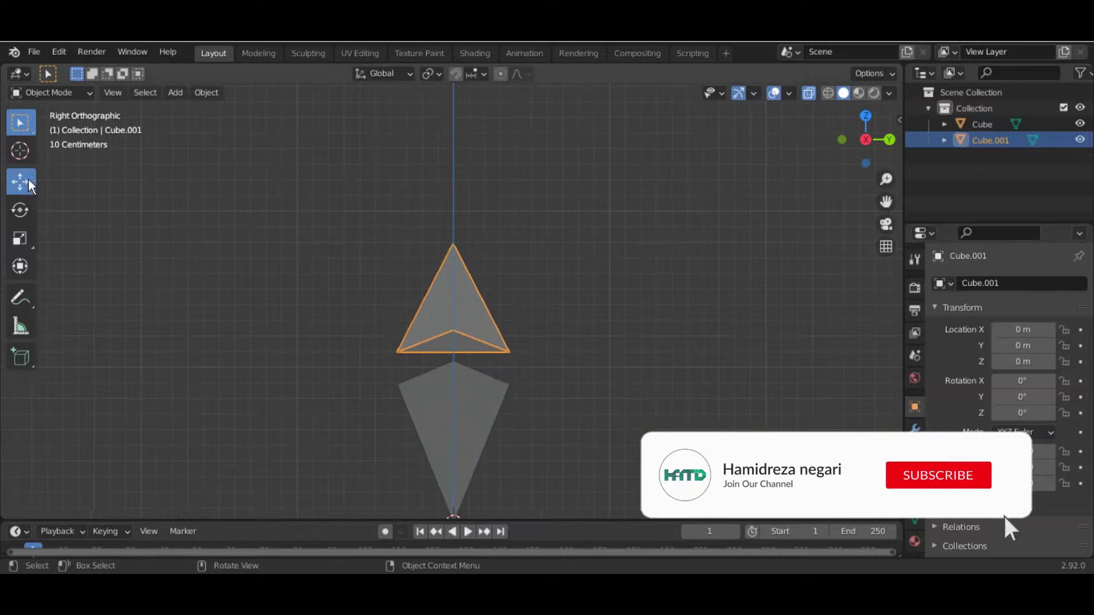
click(29, 186)
drag(457, 464, 456, 482)
click(639, 286)
middle_drag(639, 286, 656, 315)
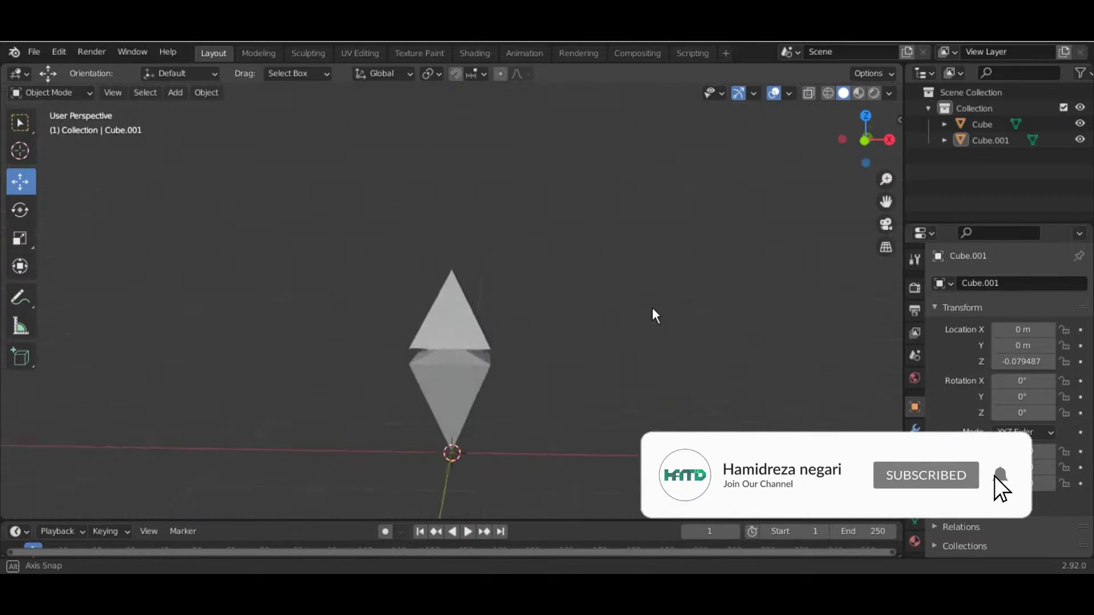
Step: Join the upper pyramid and lower body into one mesh with Ctrl+J
click(456, 319)
shift+click(453, 393)
key(Tab)
scroll(501, 337, up, 2)
scroll(397, 260, down, 2)
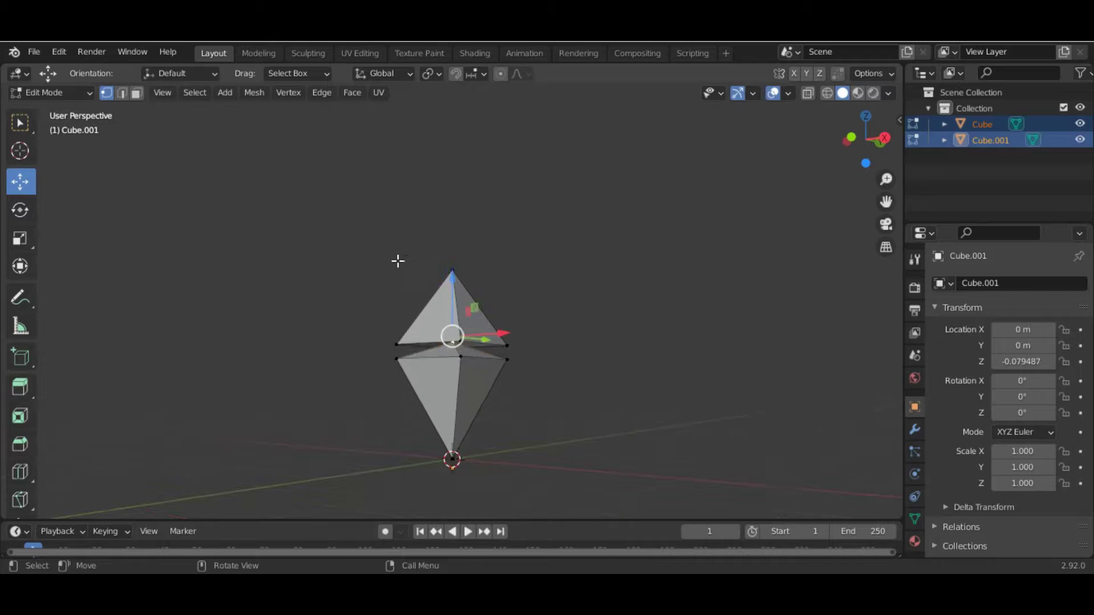
key(ctrl+j)
middle_drag(565, 320, 502, 328)
key(Tab)
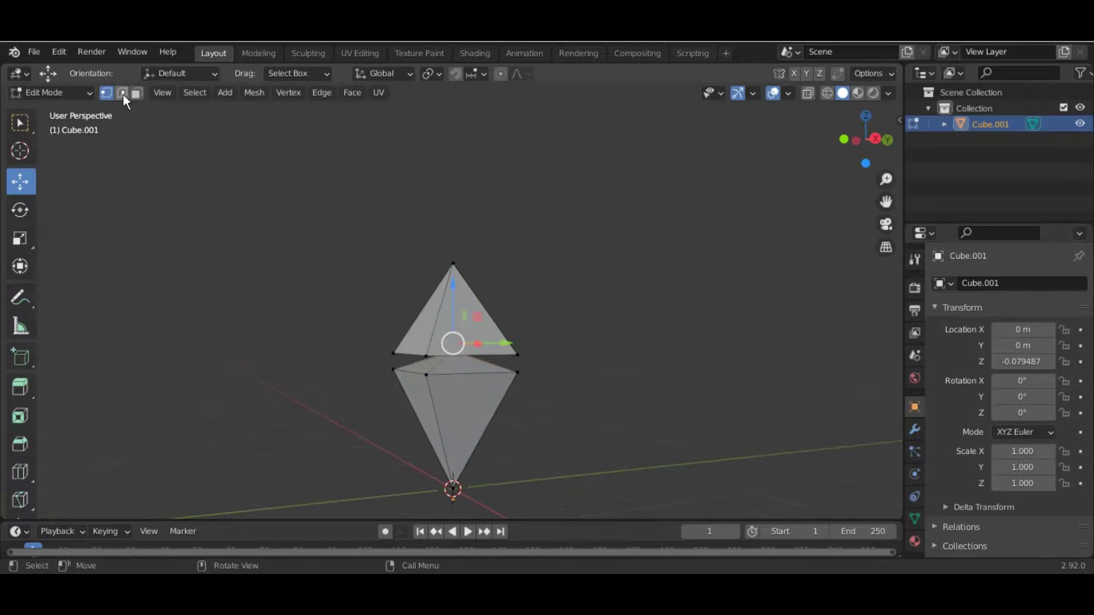
Step: Bevel the crystal's vertical edges with Ctrl+B
middle_drag(453, 406, 578, 406)
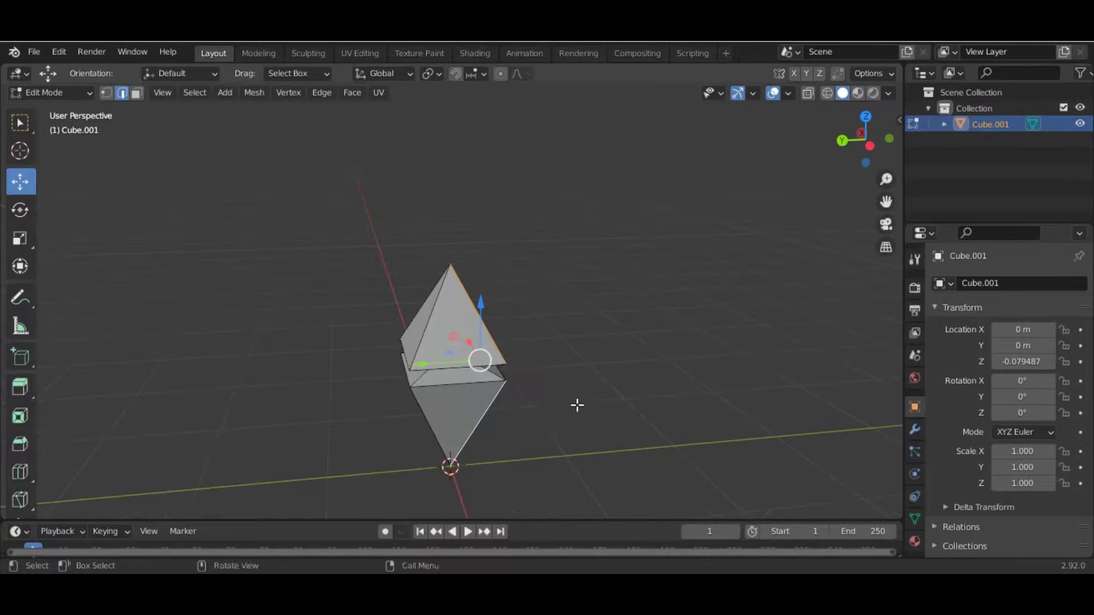
mouse_move(411, 324)
middle_down()
mouse_move(520, 376)
mouse_move(180, 359)
mouse_move(516, 393)
middle_up()
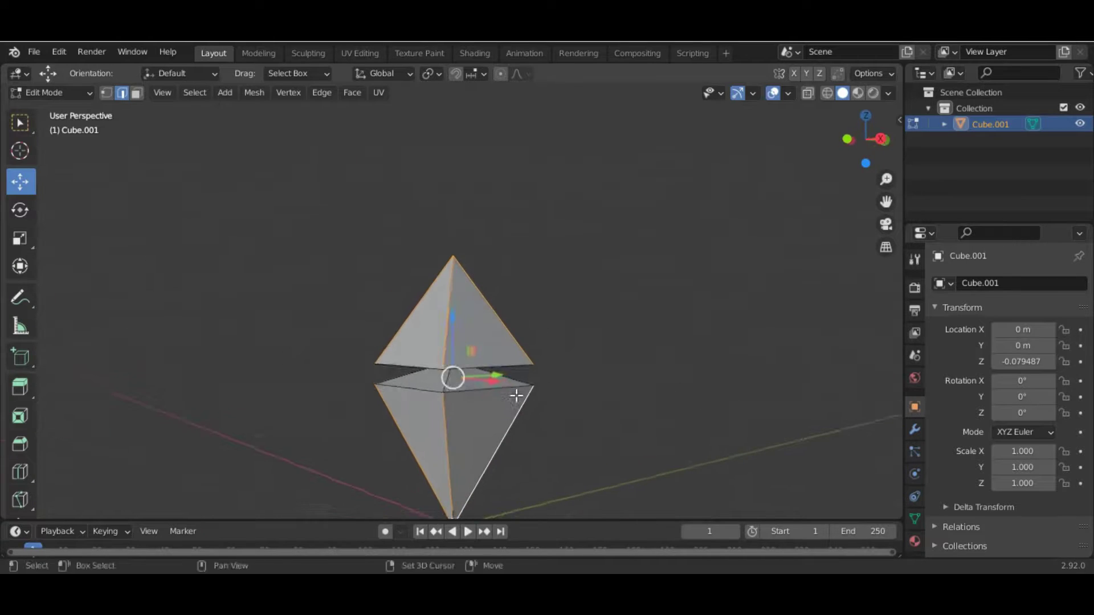
scroll(515, 393, up, 3)
key(ctrl+b)
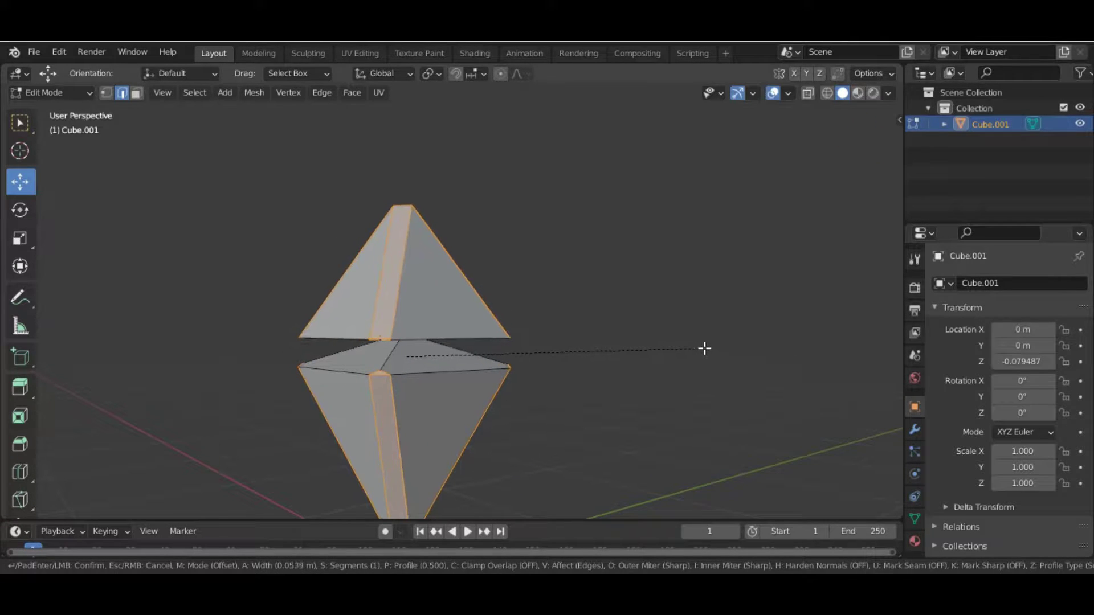
click(667, 347)
mouse_move(666, 347)
middle_down()
mouse_move(615, 323)
mouse_move(535, 337)
mouse_move(617, 388)
mouse_move(453, 394)
mouse_move(499, 398)
mouse_move(518, 386)
mouse_move(464, 371)
middle_up()
key(Tab)
Step: Select the middle edge loop and bevel it with Ctrl+B
click(397, 375)
key(Tab)
scroll(471, 362, up, 4)
alt+click(478, 390)
key(ctrl+b)
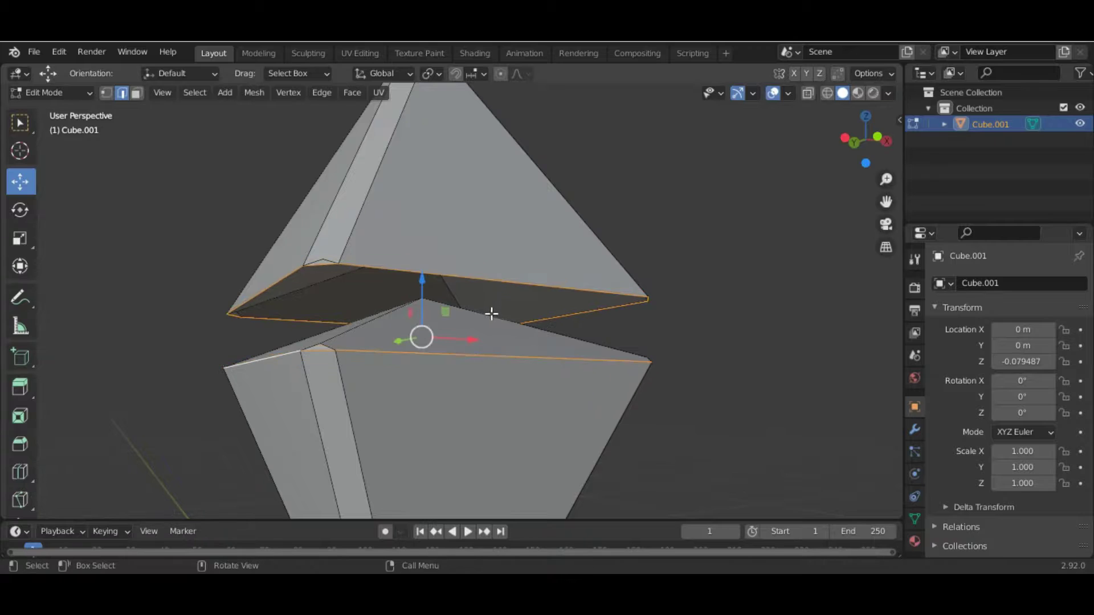
mouse_move(491, 313)
middle_down()
mouse_move(552, 349)
mouse_move(491, 279)
mouse_move(546, 375)
mouse_move(593, 373)
mouse_move(473, 342)
middle_up()
Step: Raise the crystal's upper part with G Z, tucking the cap over the body
key(g)
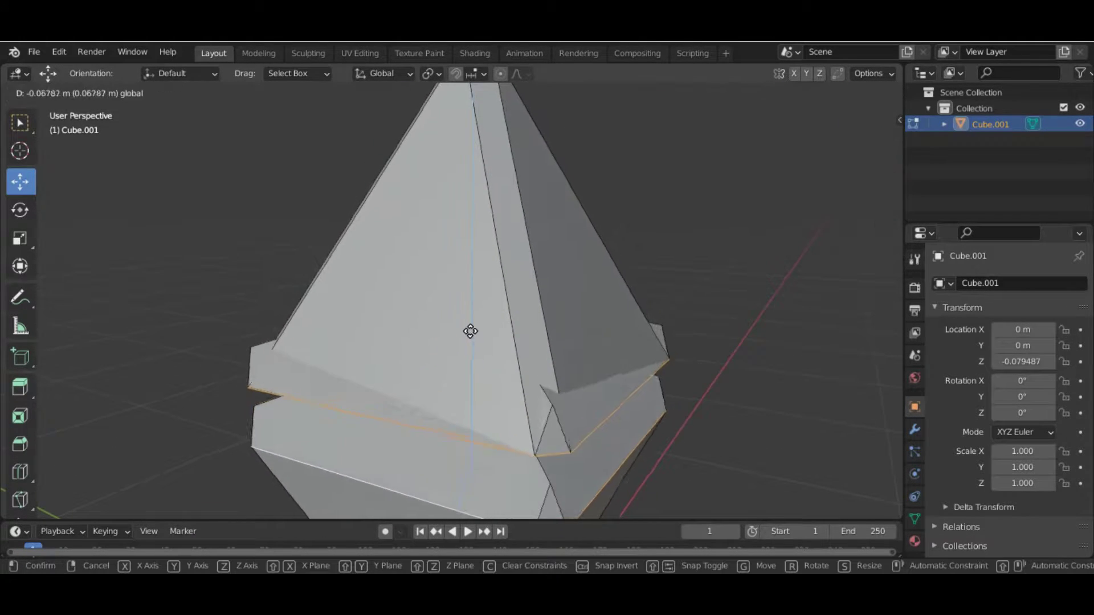
click(469, 292)
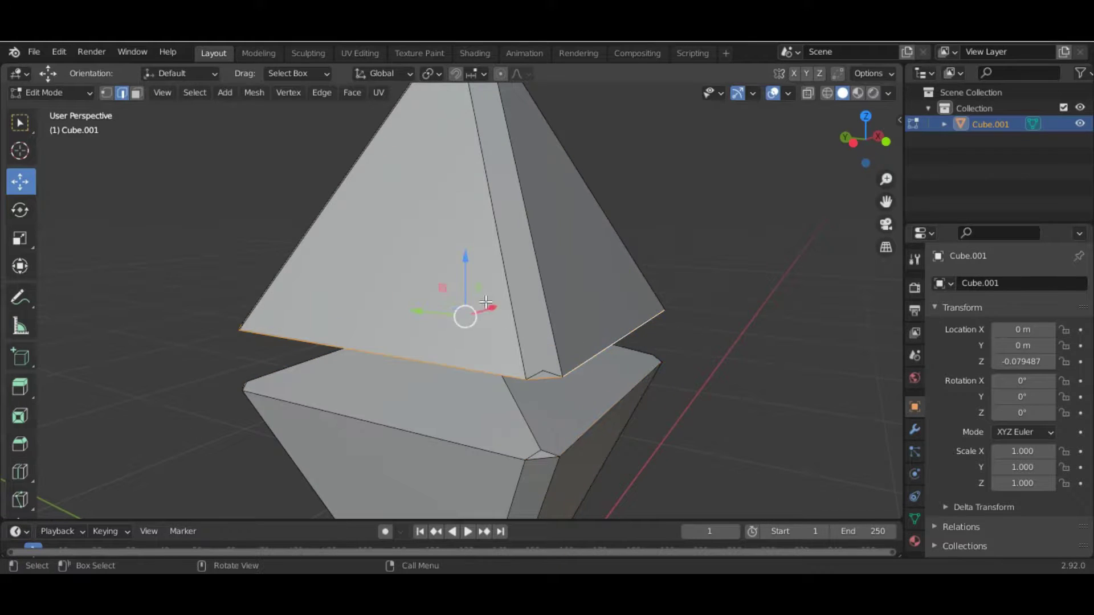
key(g)
click(464, 273)
mouse_move(464, 281)
middle_down()
mouse_move(504, 276)
mouse_move(395, 276)
mouse_move(427, 293)
middle_up()
Step: Merge the crystal's overlapping vertices by distance
key(Tab)
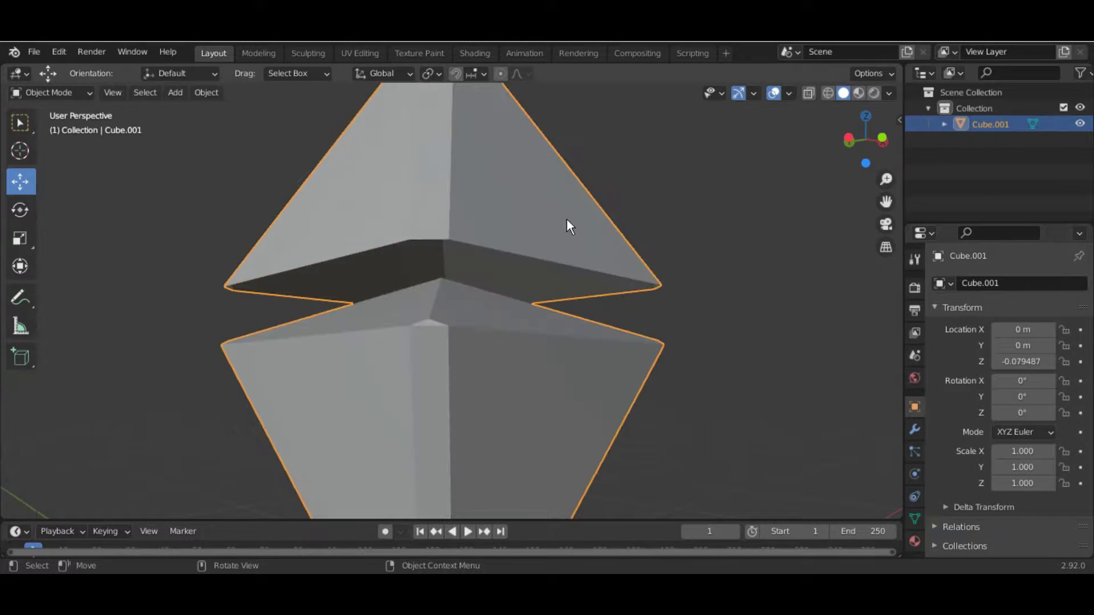
key(Tab)
key(a)
click(548, 273)
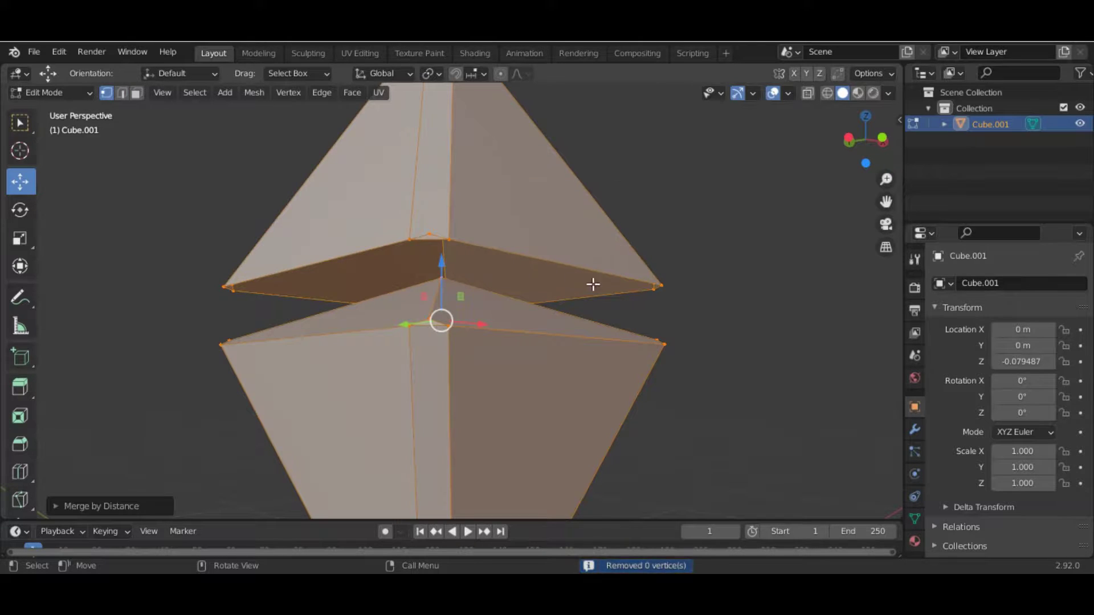
key(Tab)
middle_drag(591, 283, 512, 282)
key(KP_1)
key(Tab)
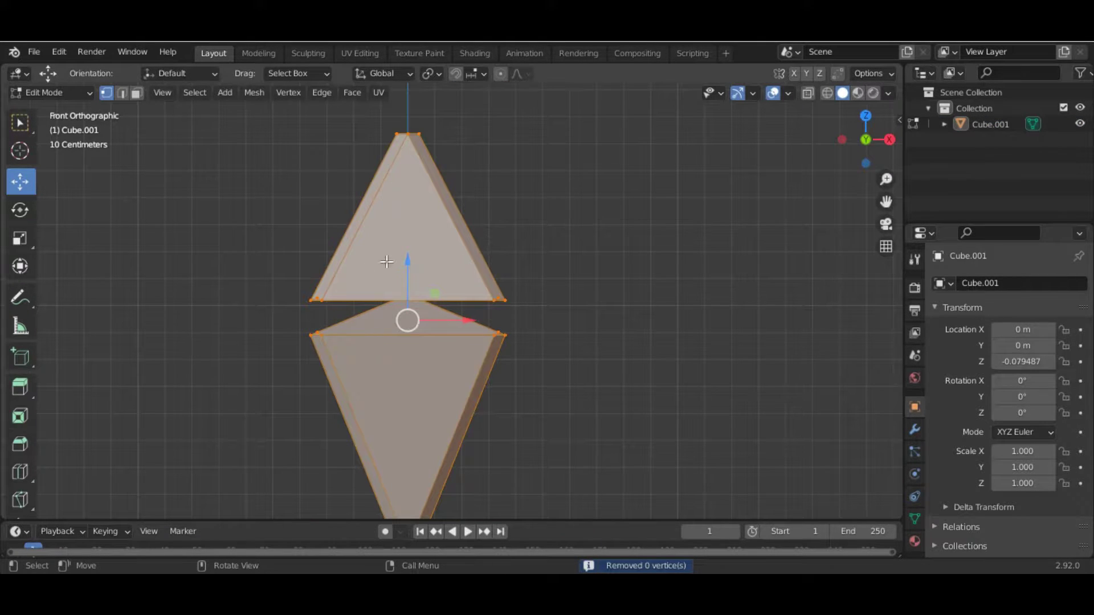
Step: Extrude the upper half's bottom edge vertically along Z
alt+click(398, 300)
key(e)
key(z)
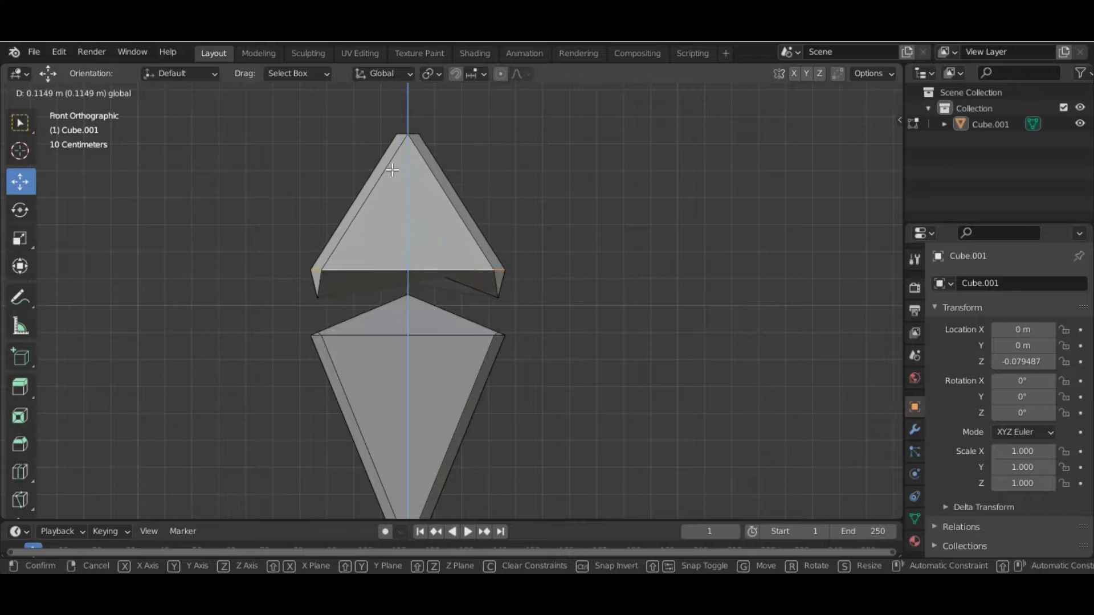
click(392, 170)
middle_drag(392, 169, 559, 274)
key(KP_1)
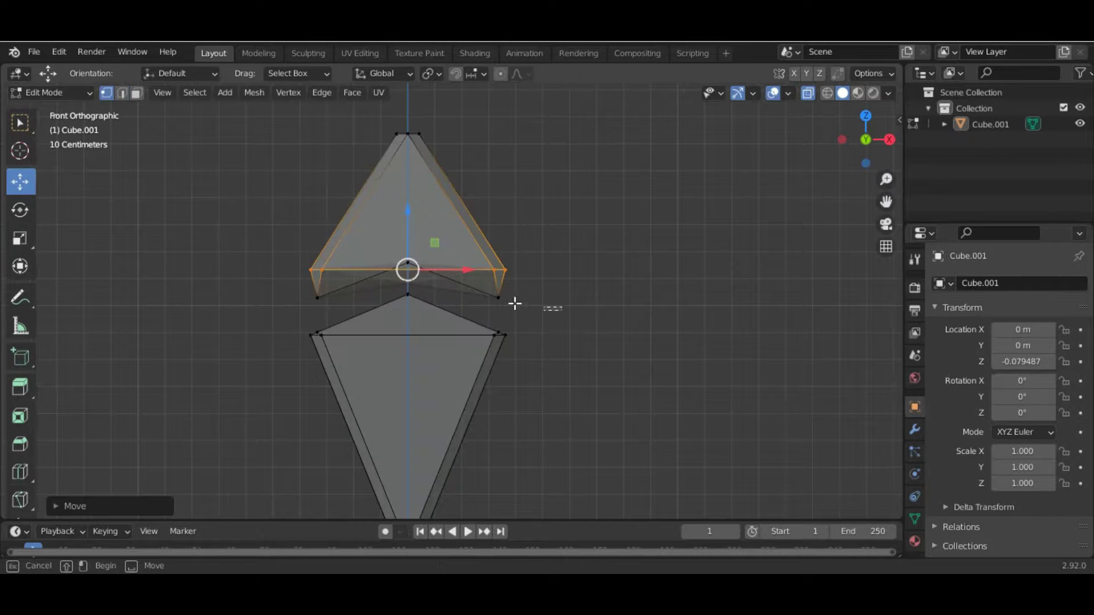
Step: Dissolve the box-selected bottom vertices
drag(310, 295, 507, 302)
key(x)
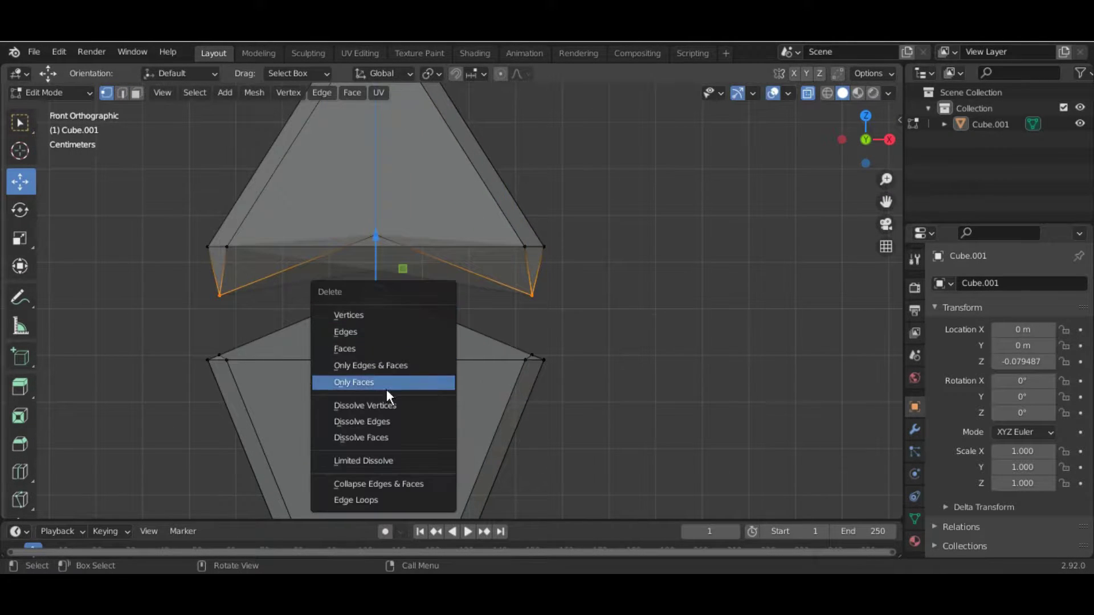
click(379, 419)
mouse_move(379, 420)
middle_down()
mouse_move(349, 325)
mouse_move(647, 265)
mouse_move(570, 212)
mouse_move(609, 207)
mouse_move(579, 239)
mouse_move(598, 293)
mouse_move(464, 335)
mouse_move(497, 424)
middle_up()
Step: Dissolve the lower half's apex vertex
key(Tab)
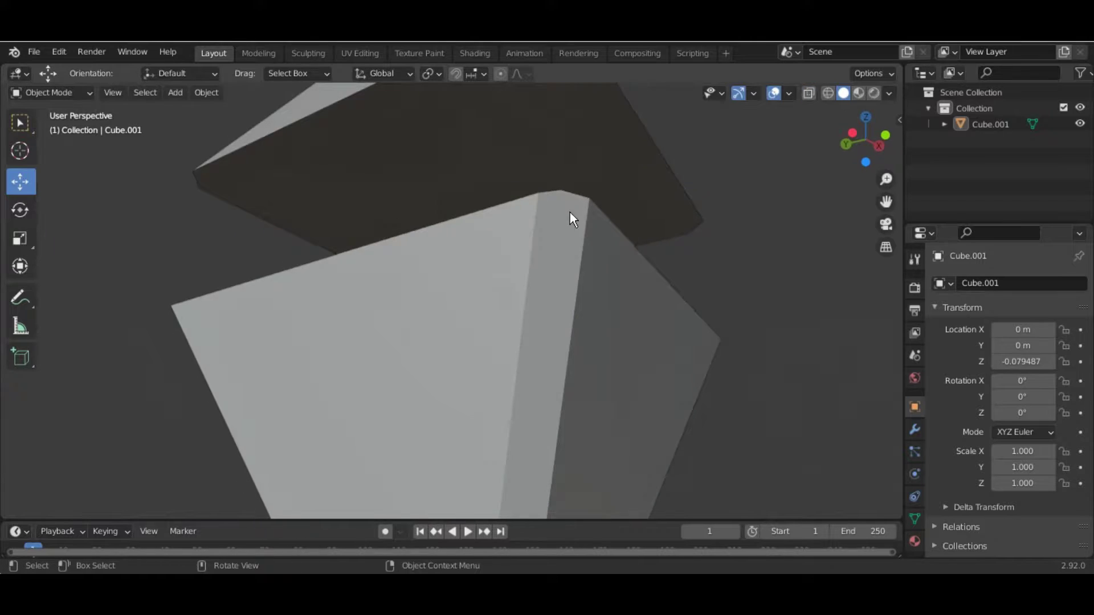
click(570, 212)
key(Tab)
alt+click(492, 158)
click(457, 306)
key(x)
click(450, 308)
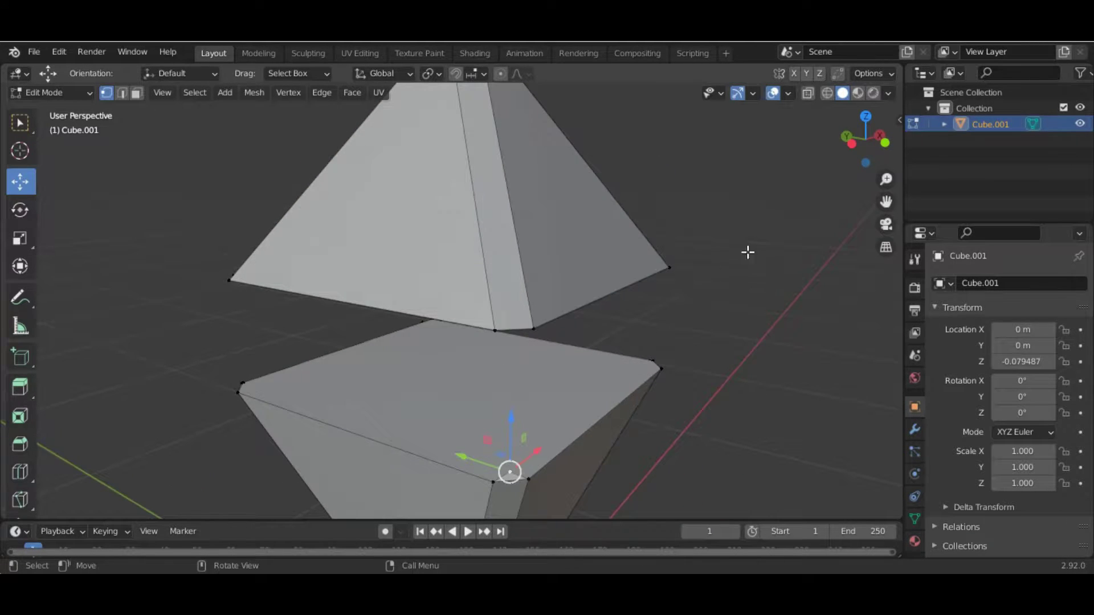
Step: Dissolve the extra vertices along the top edge in front view
key(KP_1)
scroll(110, 335, up, 2)
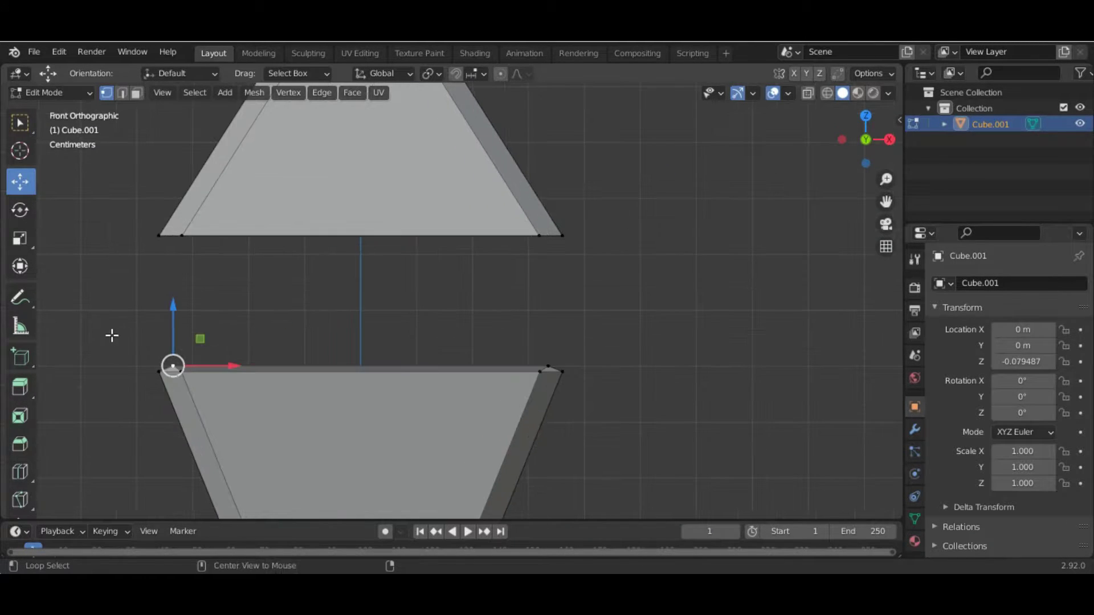
drag(106, 334, 587, 367)
key(x)
click(586, 364)
mouse_move(419, 332)
middle_down()
mouse_move(562, 391)
mouse_move(200, 125)
middle_up()
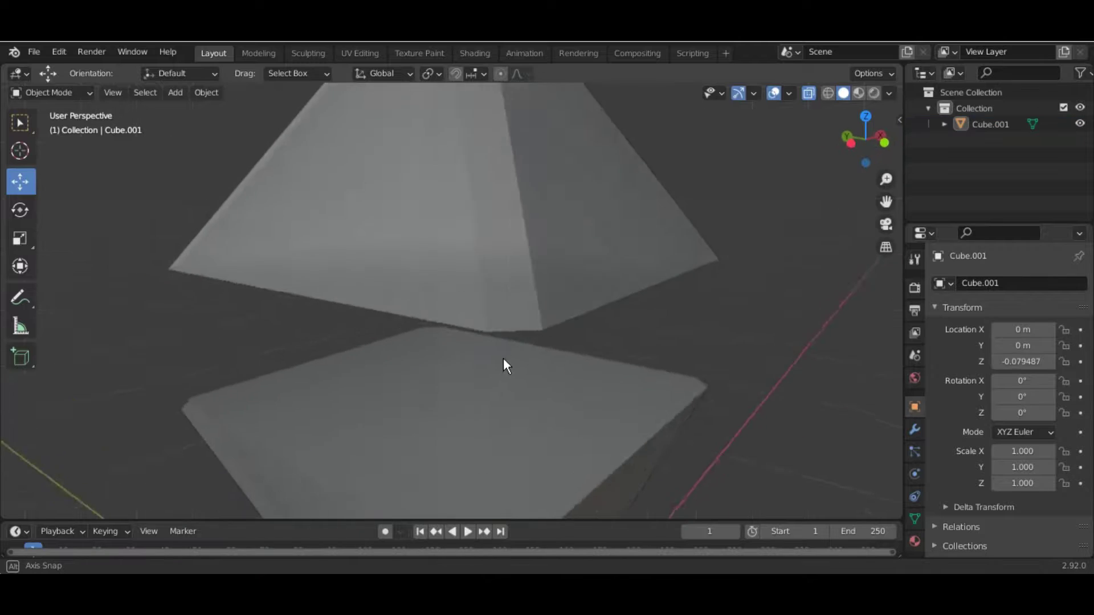
Step: Inset the ring of middle faces
alt+click(450, 429)
mouse_move(451, 428)
middle_down()
mouse_move(481, 384)
mouse_move(680, 332)
middle_up()
key(i)
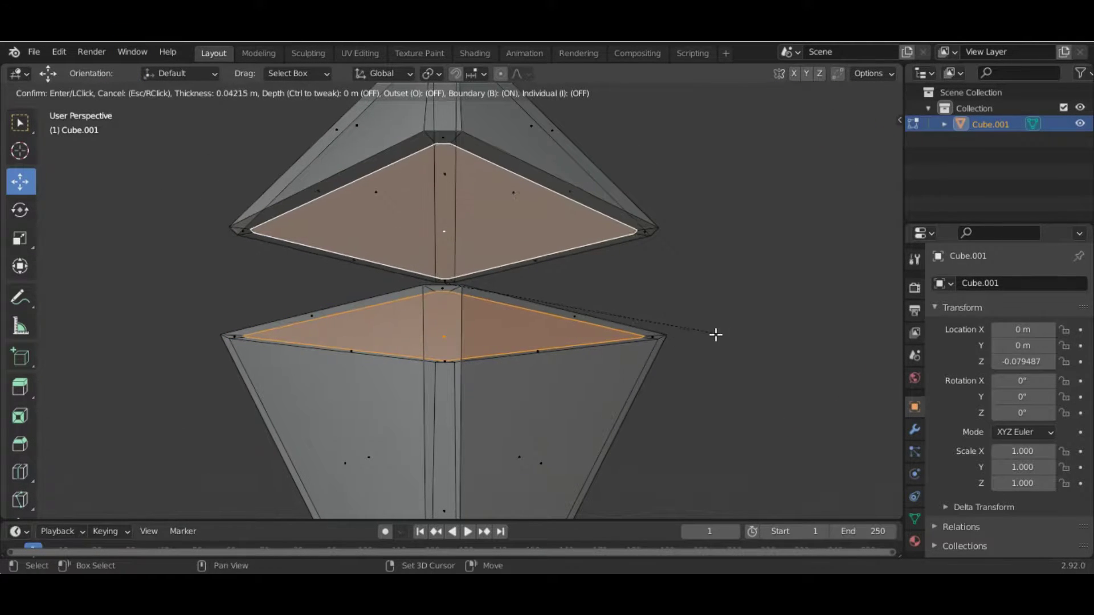
click(662, 335)
Step: Scale down and move the inset faces, then return to object mode
key(KP_1)
key(s)
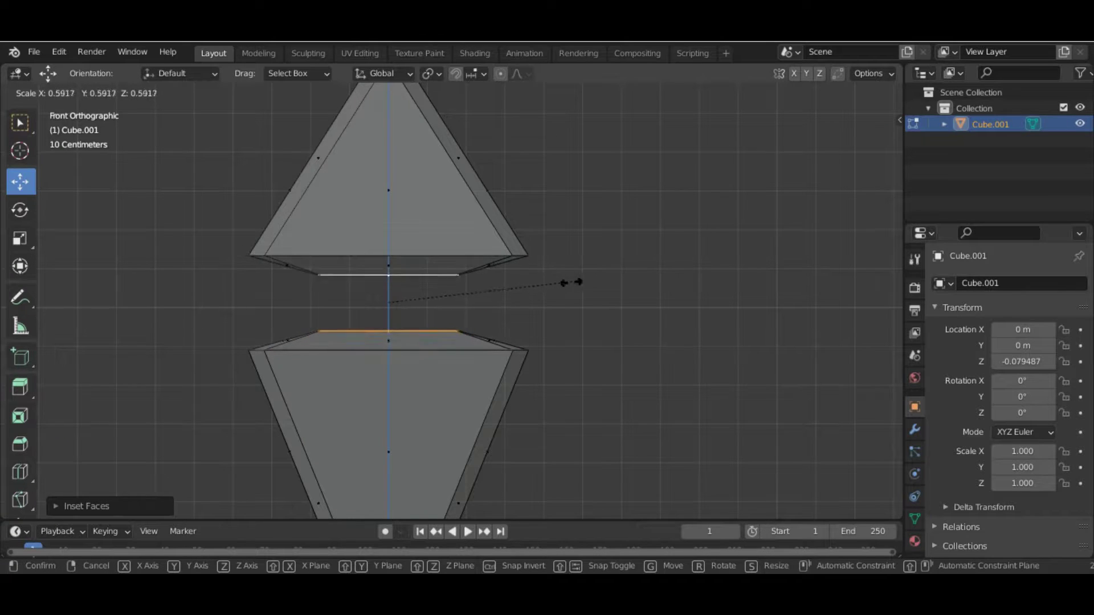
click(491, 287)
middle_drag(491, 286, 421, 307)
key(KP_1)
scroll(420, 264, up, 3)
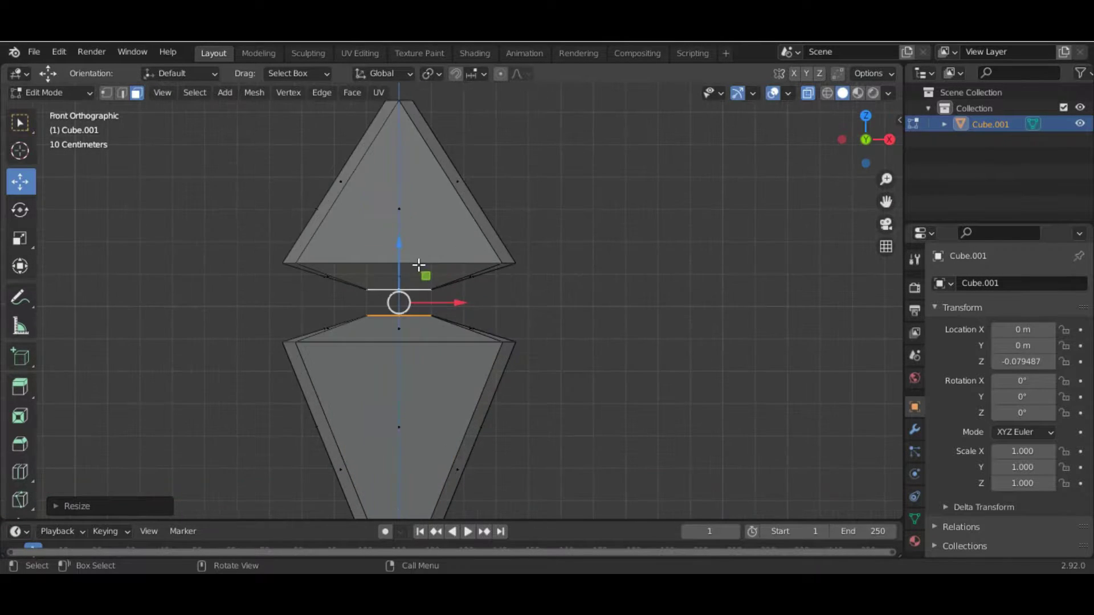
key(g)
key(Tab)
scroll(547, 266, down, 4)
middle_drag(547, 265, 542, 265)
Step: Collapse the selected inner face to a point by scaling it to 0
click(477, 279)
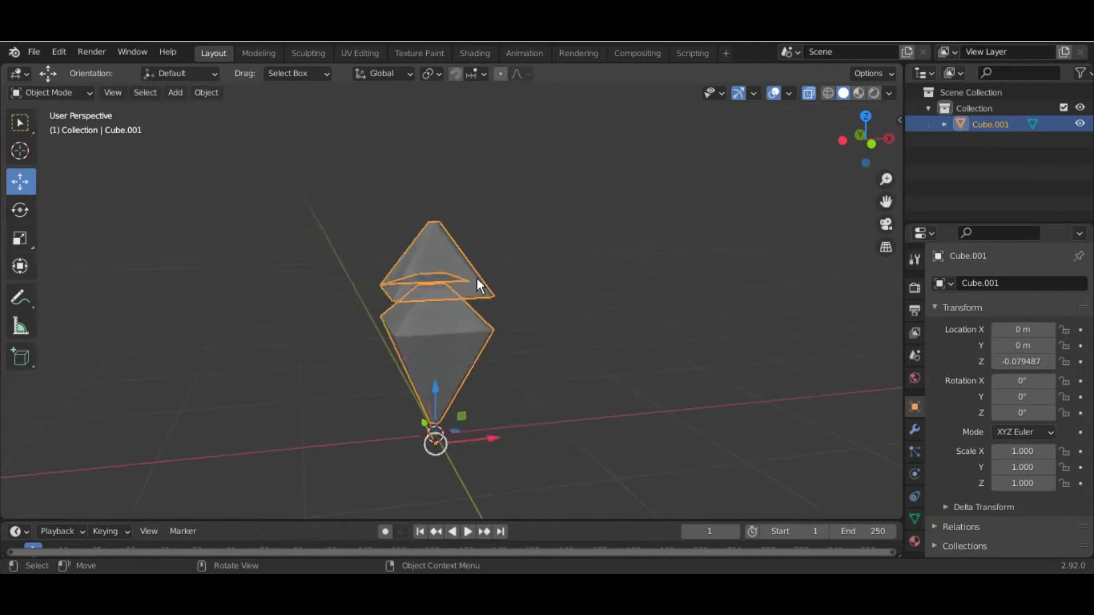
key(KP_1)
scroll(703, 211, up, 4)
key(Tab)
mouse_move(442, 256)
middle_down()
mouse_move(501, 268)
mouse_move(484, 283)
mouse_move(483, 255)
middle_up()
key(s)
key(0)
key(Return)
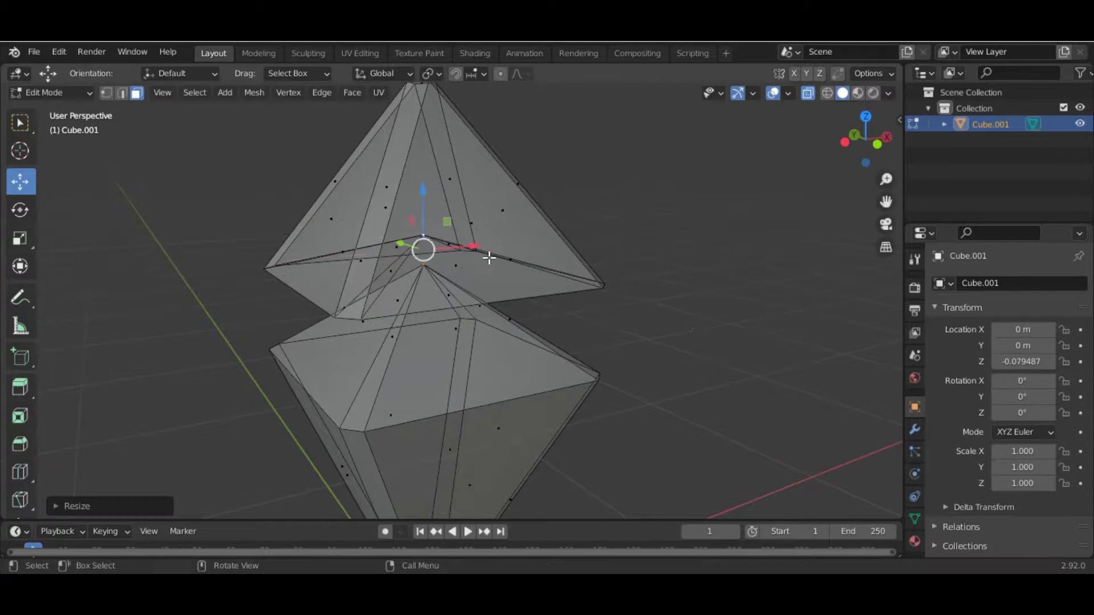
Step: Merge the collapsed vertices by distance
key(m)
click(605, 366)
key(Tab)
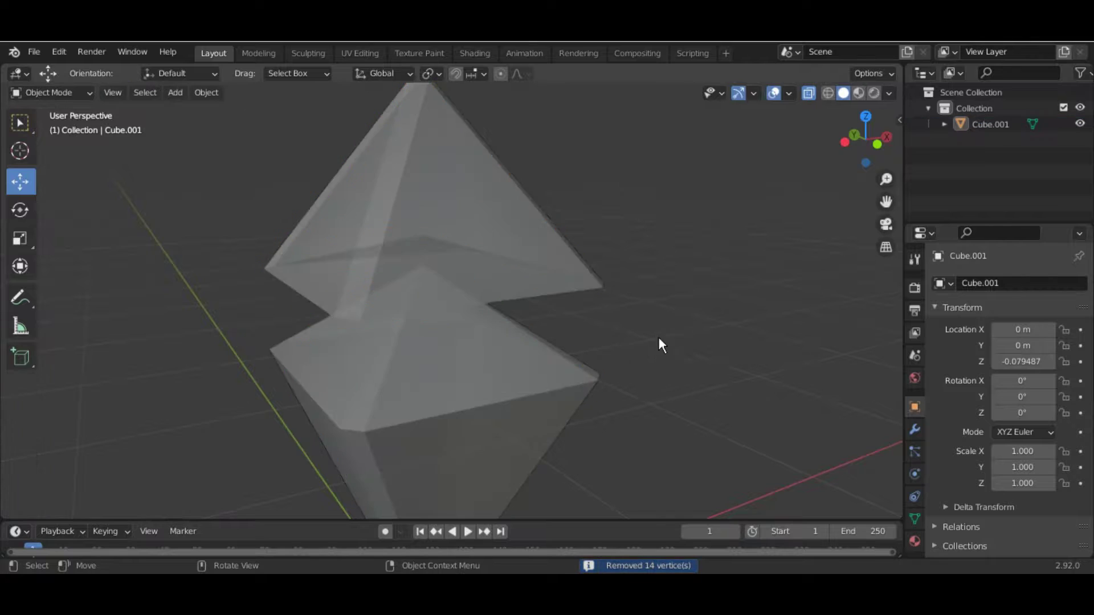
mouse_move(658, 337)
middle_down()
mouse_move(568, 312)
mouse_move(319, 193)
middle_up()
Step: Bevel the two middle edge loops with Ctrl+B
key(Tab)
mouse_move(213, 167)
middle_down()
mouse_move(508, 281)
mouse_move(510, 313)
middle_up()
key(alt+z)
alt+shift+click(491, 413)
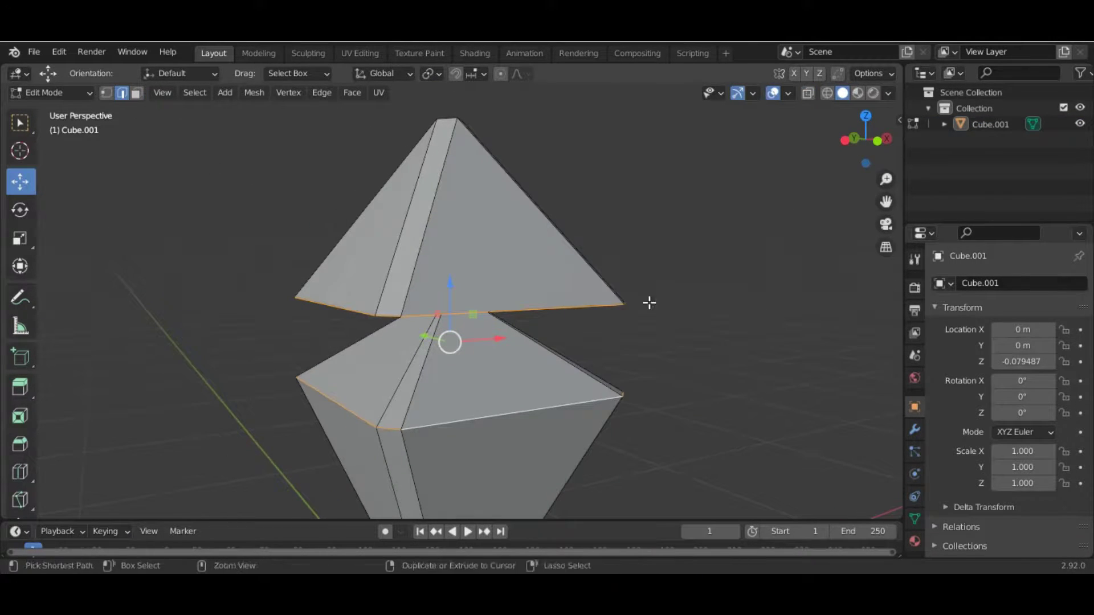
key(ctrl+b)
key(Tab)
key(KP_1)
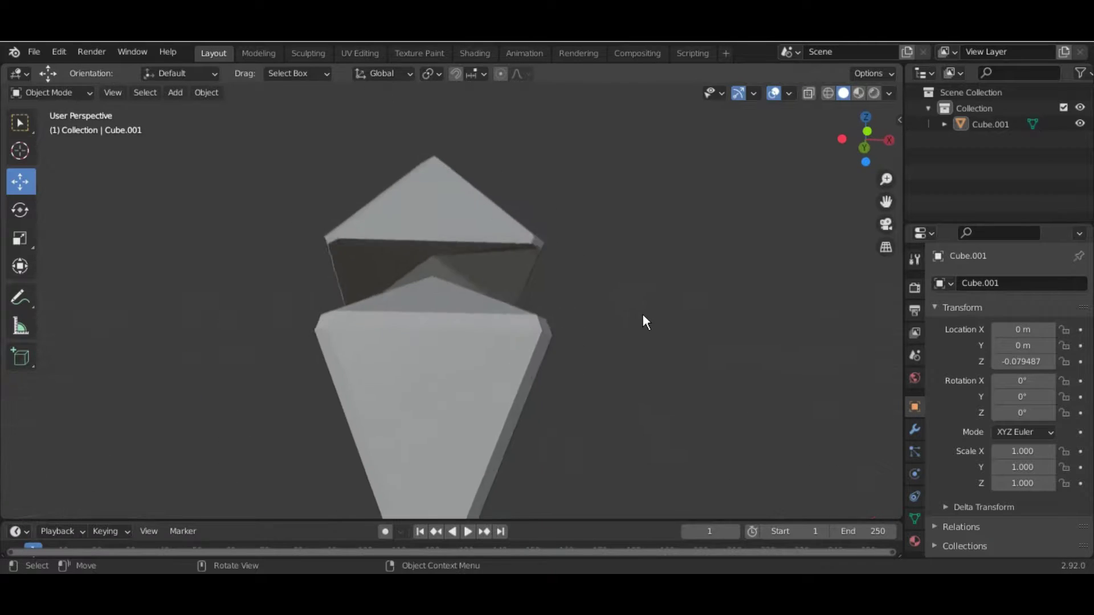
scroll(642, 313, down, 3)
scroll(507, 247, up, 4)
Step: Move the crystal's top apex vertex higher
key(Tab)
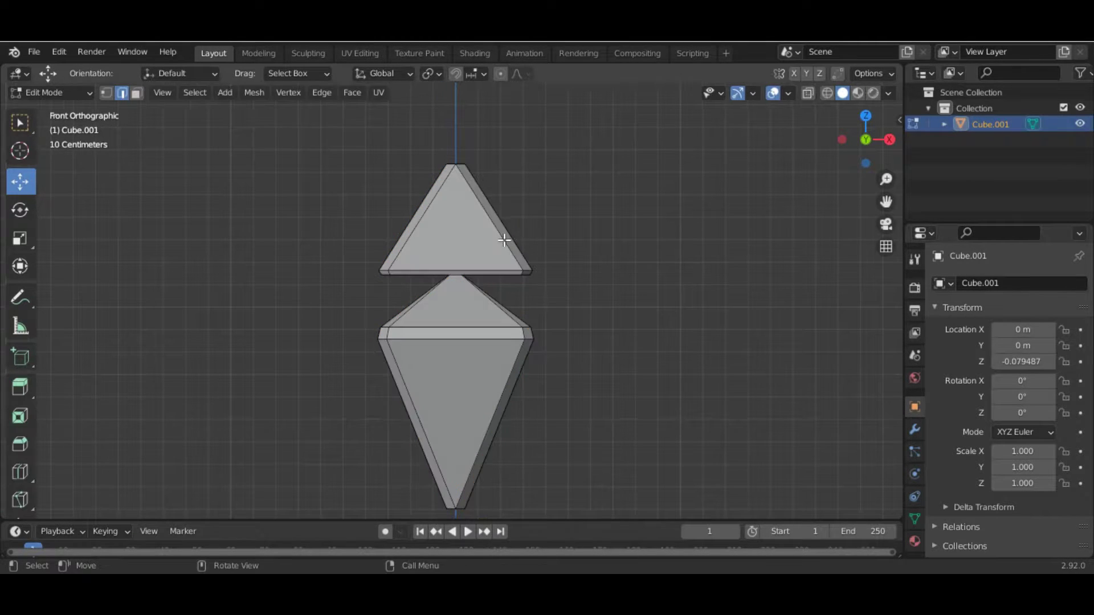
key(Tab)
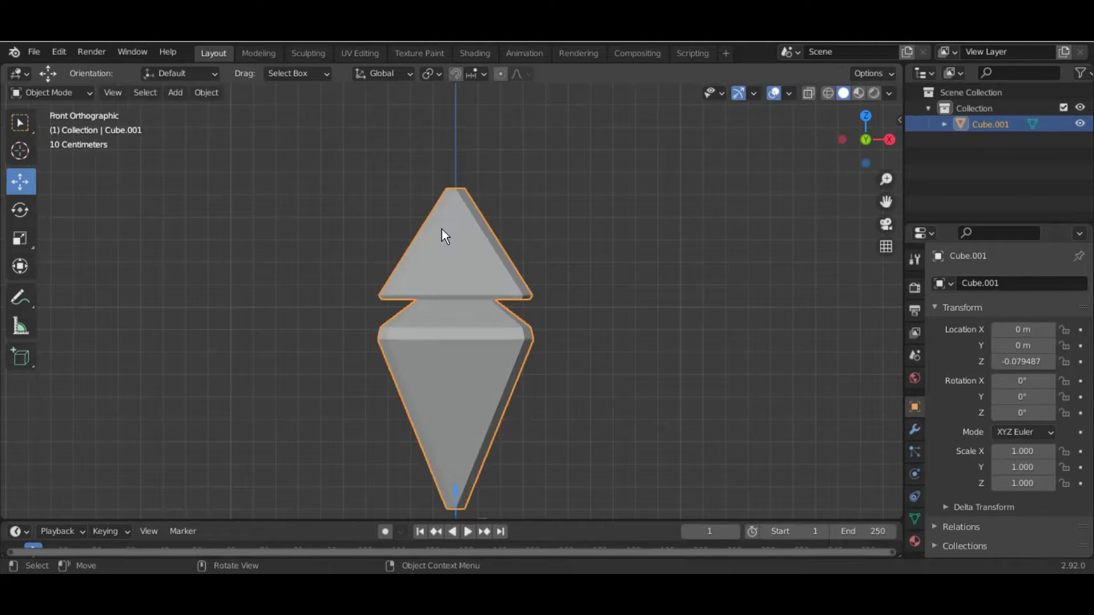
key(alt+z)
key(Tab)
click(459, 182)
key(g)
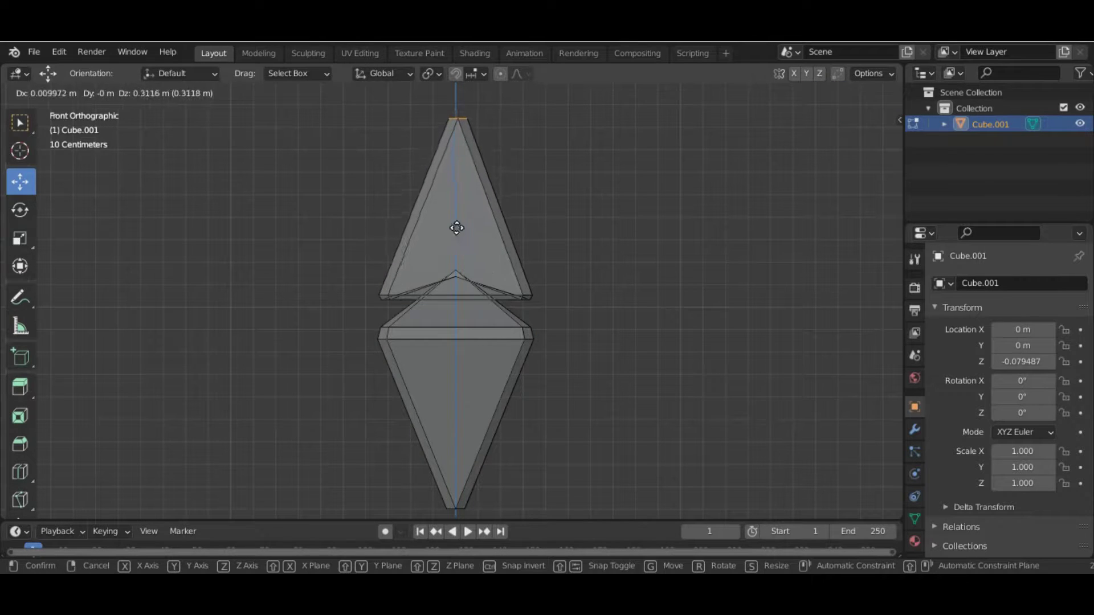
click(532, 220)
Step: Merge the apex vertices by distance and return to object mode
mouse_move(532, 220)
middle_down()
mouse_move(562, 202)
mouse_move(418, 173)
mouse_move(522, 211)
mouse_move(513, 317)
middle_up()
key(m)
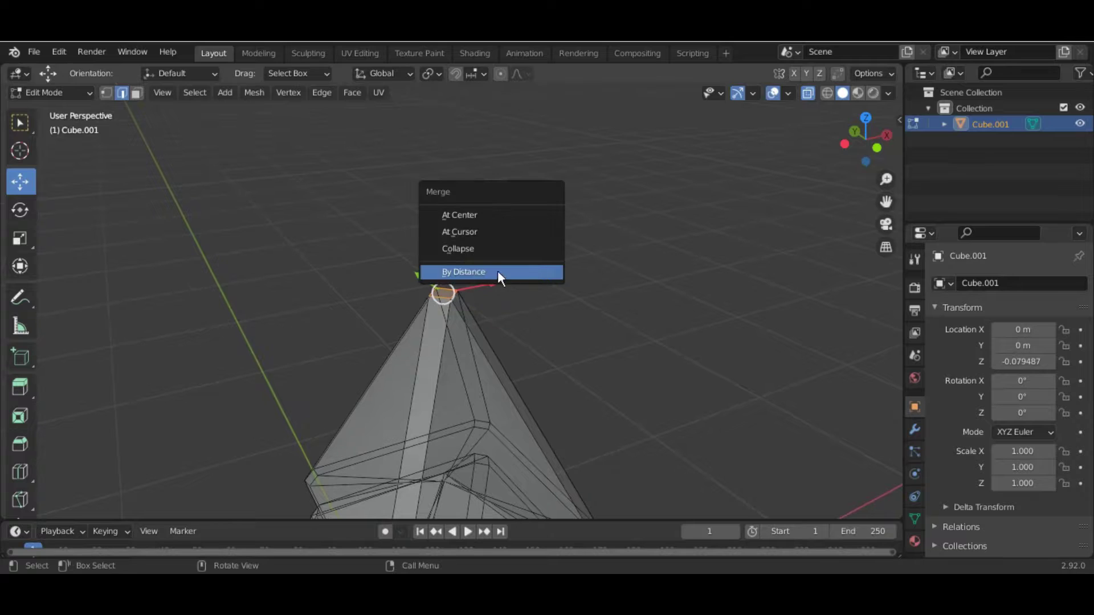
click(473, 222)
middle_drag(541, 353, 536, 326)
key(Tab)
key(KP_1)
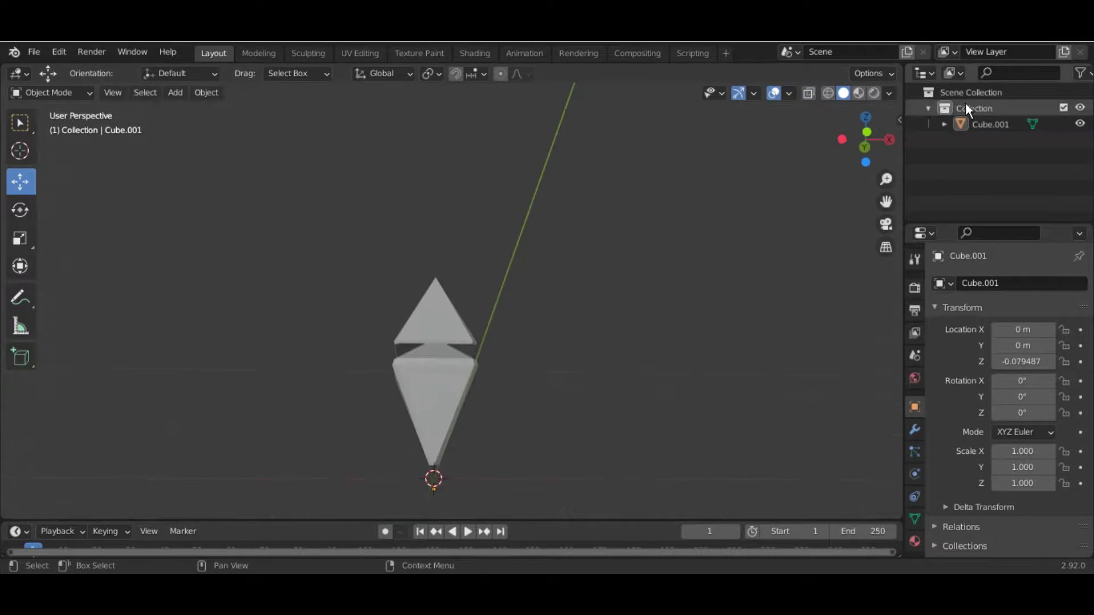
scroll(549, 336, up, 3)
Step: Add a Solidify modifier to the crystal with an initial -0.048 m thickness
key(a)
click(915, 429)
click(1003, 283)
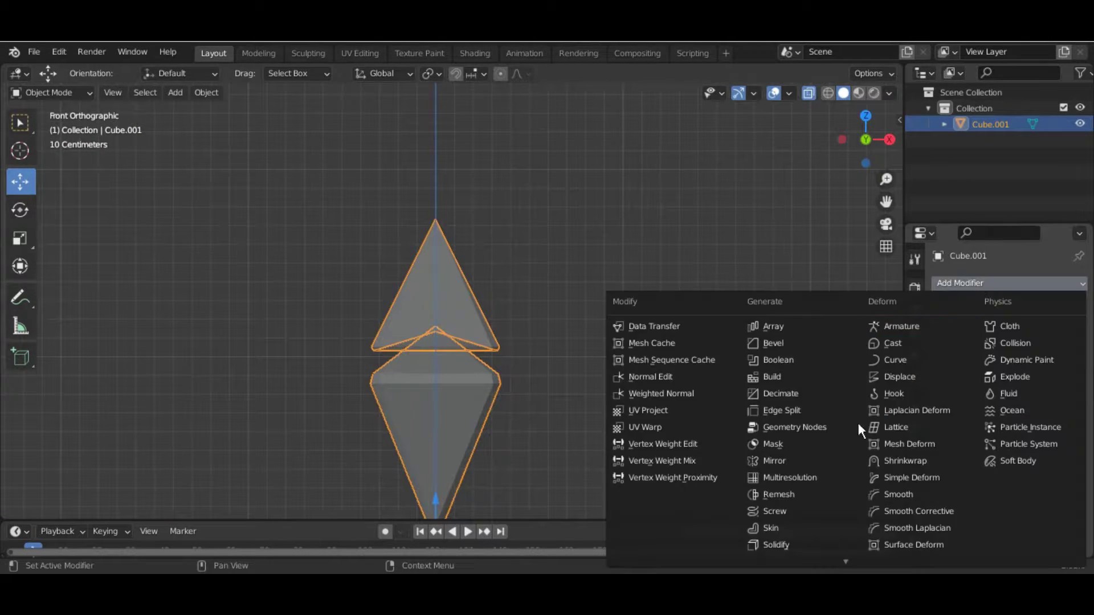
click(780, 545)
scroll(513, 424, up, 1)
scroll(513, 424, up, 2)
drag(1030, 387, 1003, 387)
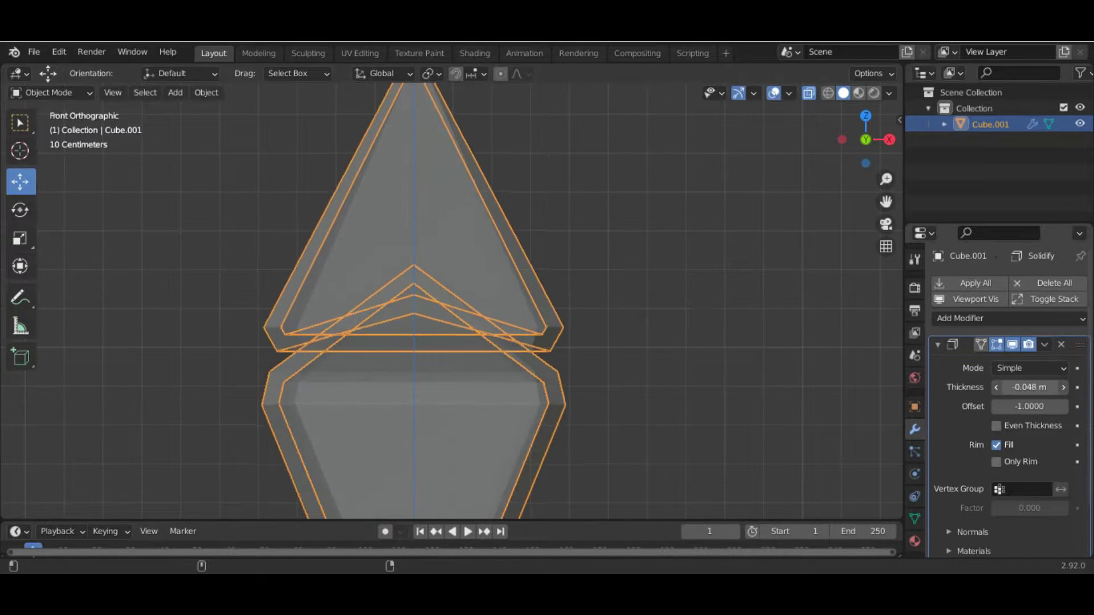
Step: Select the crystal's connected upper half and return to object mode
click(651, 357)
mouse_move(651, 357)
middle_down()
mouse_move(628, 330)
mouse_move(472, 303)
middle_up()
scroll(472, 303, down, 2)
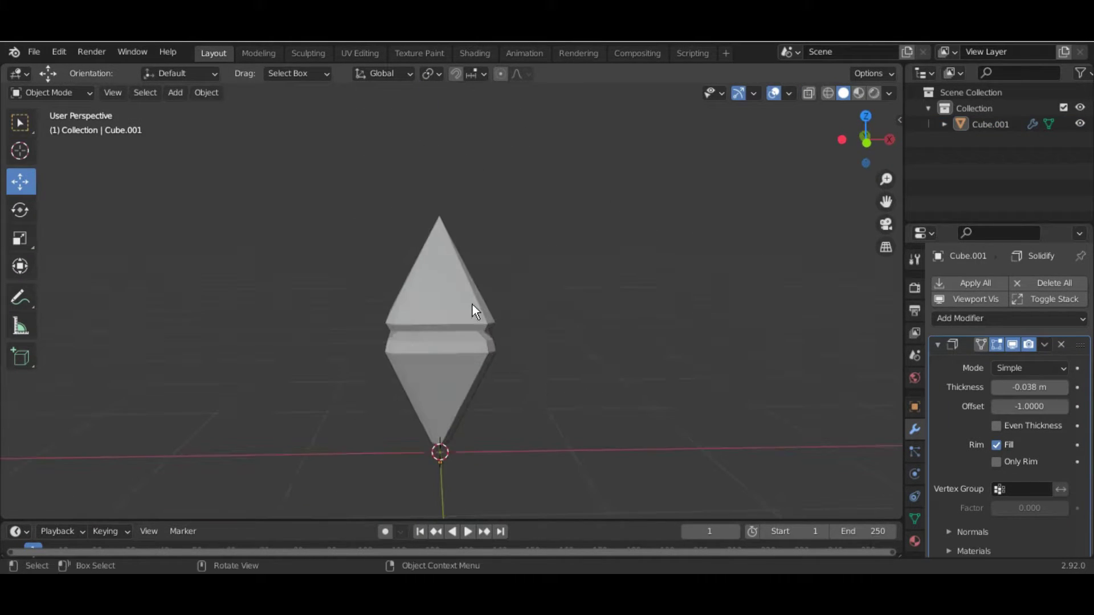
click(876, 147)
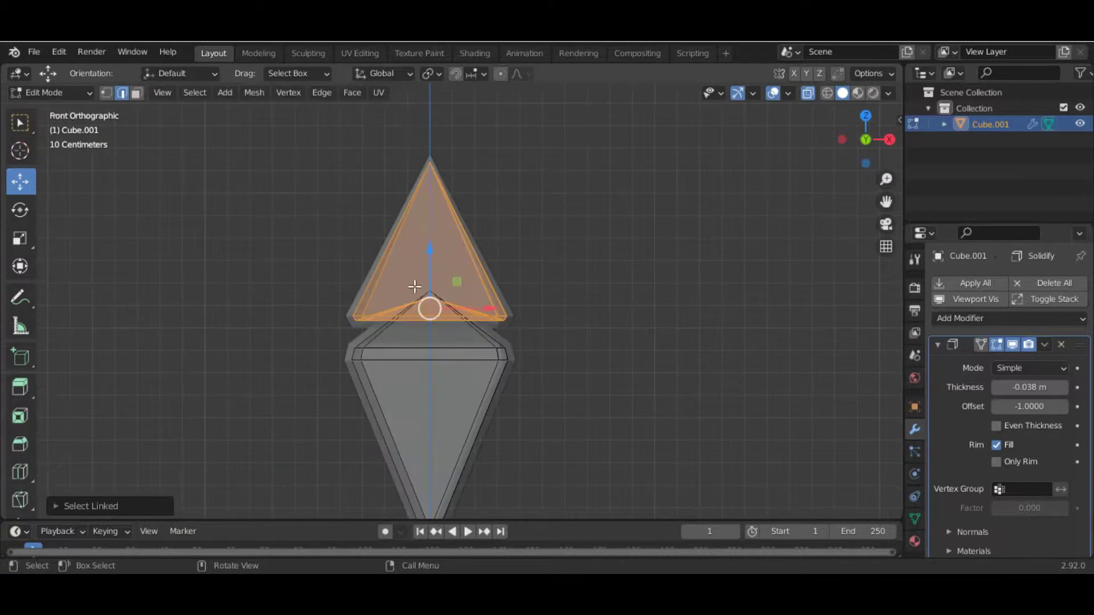
key(g)
click(407, 194)
key(Tab)
Step: Increase the Solidify thickness to -0.082 m and reframe the whole crystal
drag(1030, 387, 1003, 387)
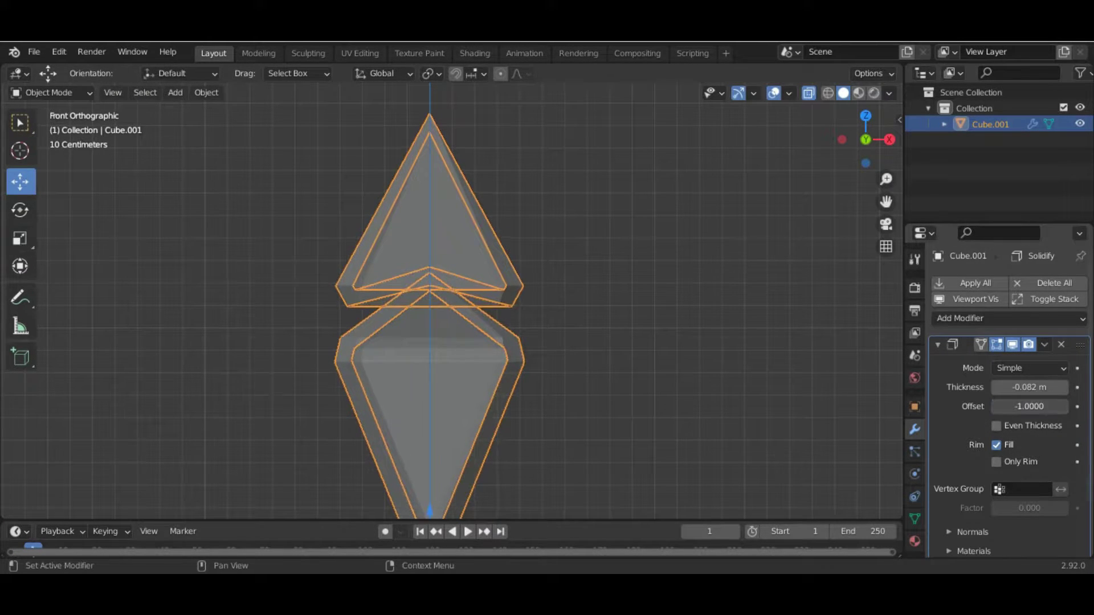
key(Tab)
mouse_move(583, 361)
middle_down()
mouse_move(605, 341)
mouse_move(515, 313)
mouse_move(509, 354)
mouse_move(457, 320)
middle_up()
scroll(515, 312, down, 3)
key(KP_5)
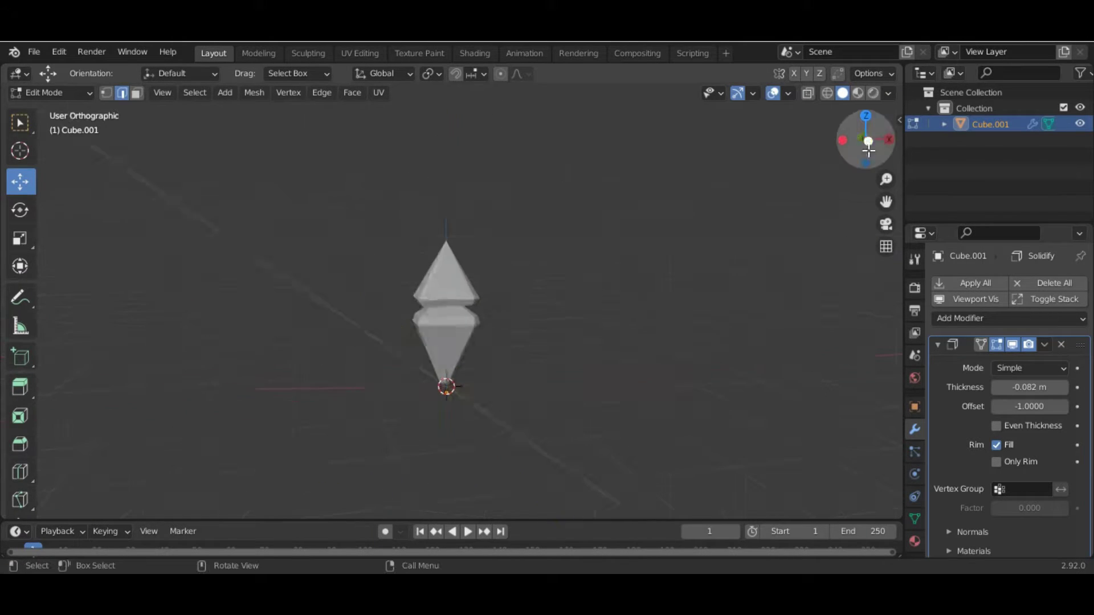
key(Tab)
key(grave)
middle_drag(566, 327, 606, 386)
key(shift+a)
Step: Add a plane under the crystal, scale it up, and shrink the crystal
click(593, 247)
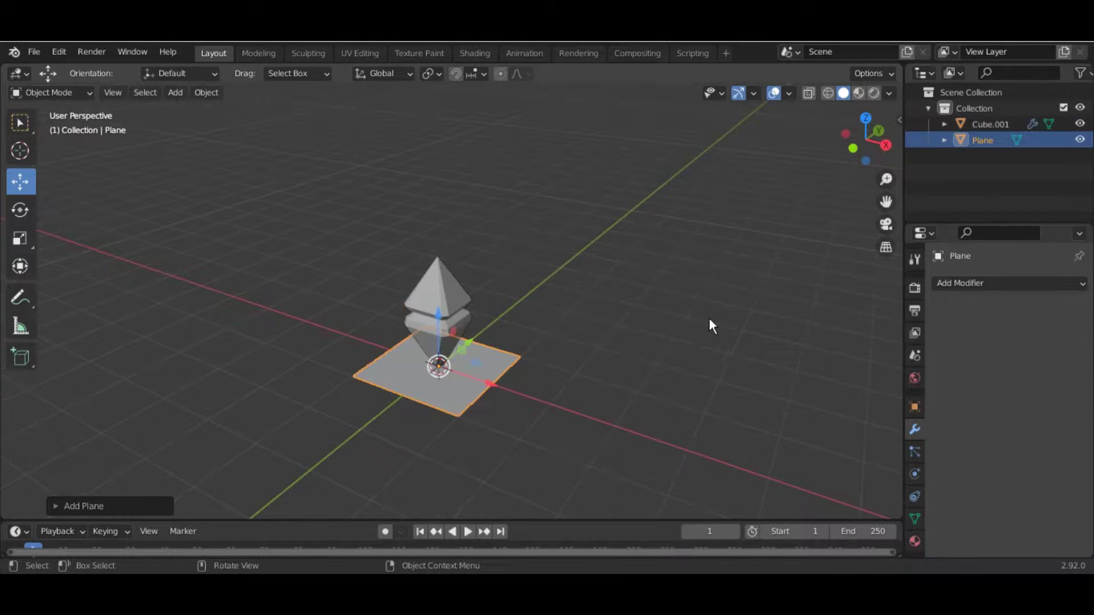
key(s)
click(656, 348)
click(466, 319)
key(s)
click(546, 355)
click(516, 398)
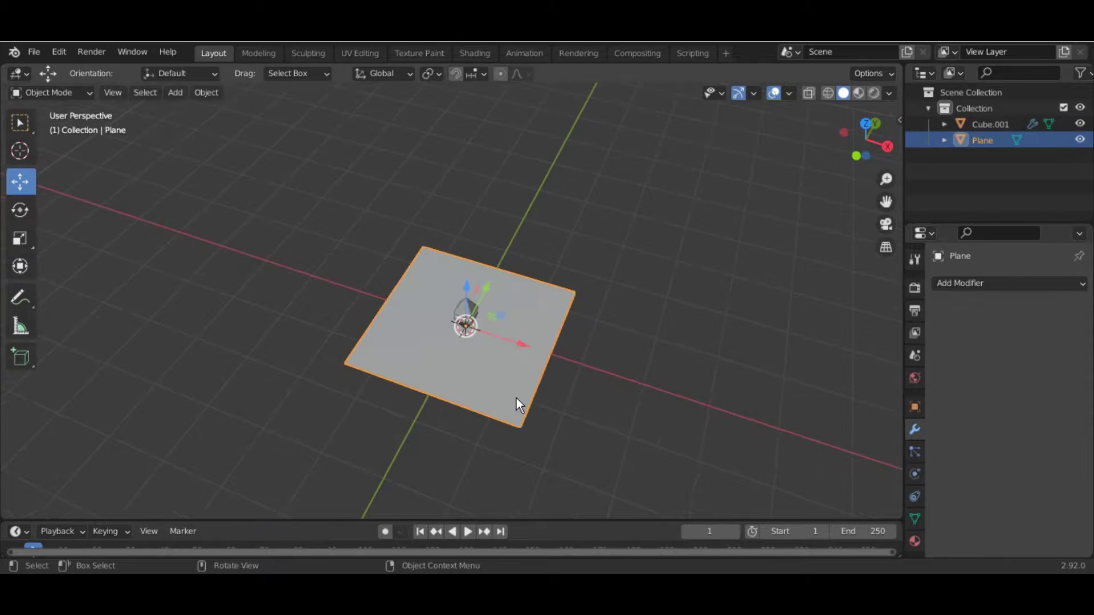
Step: Extrude the plane's back edge upward into a wall
key(Tab)
scroll(516, 399, up, 3)
middle_drag(456, 308, 376, 341)
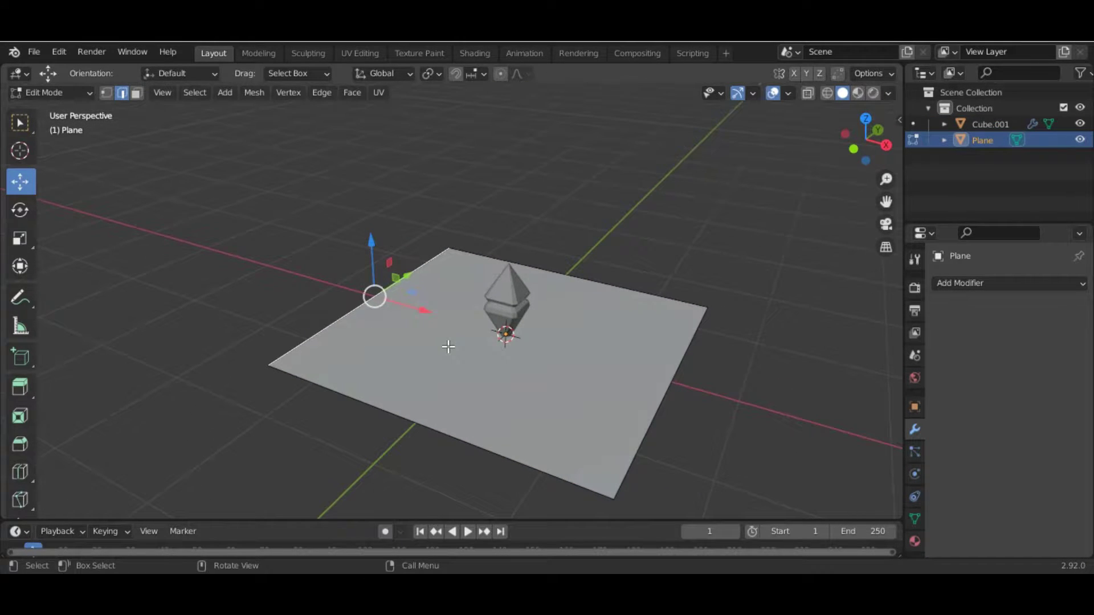
scroll(484, 347, down, 2)
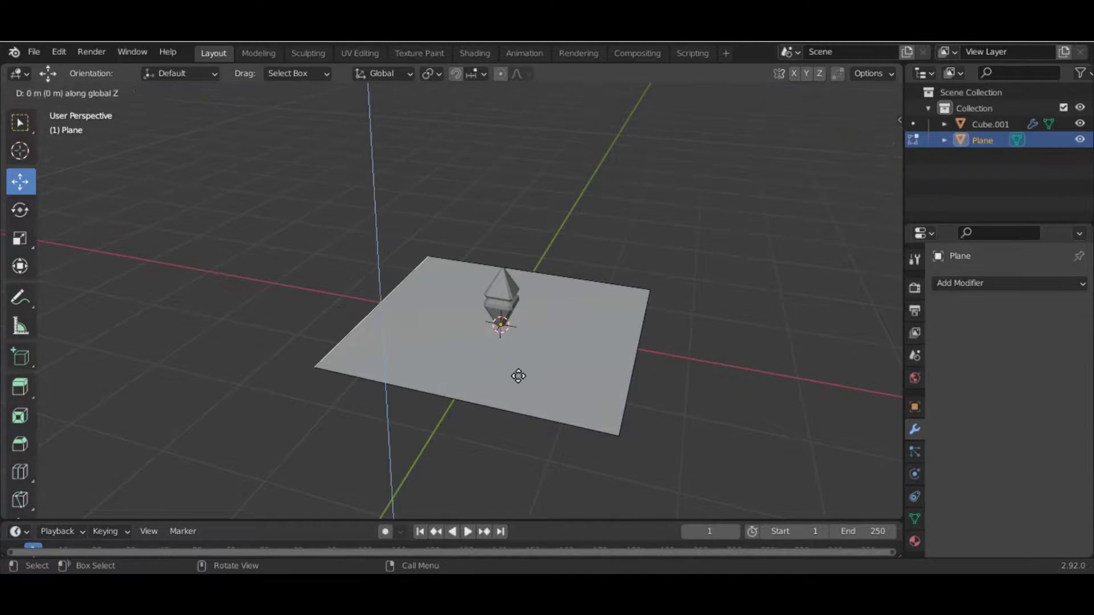
click(441, 57)
scroll(586, 200, down, 3)
middle_drag(586, 200, 525, 272)
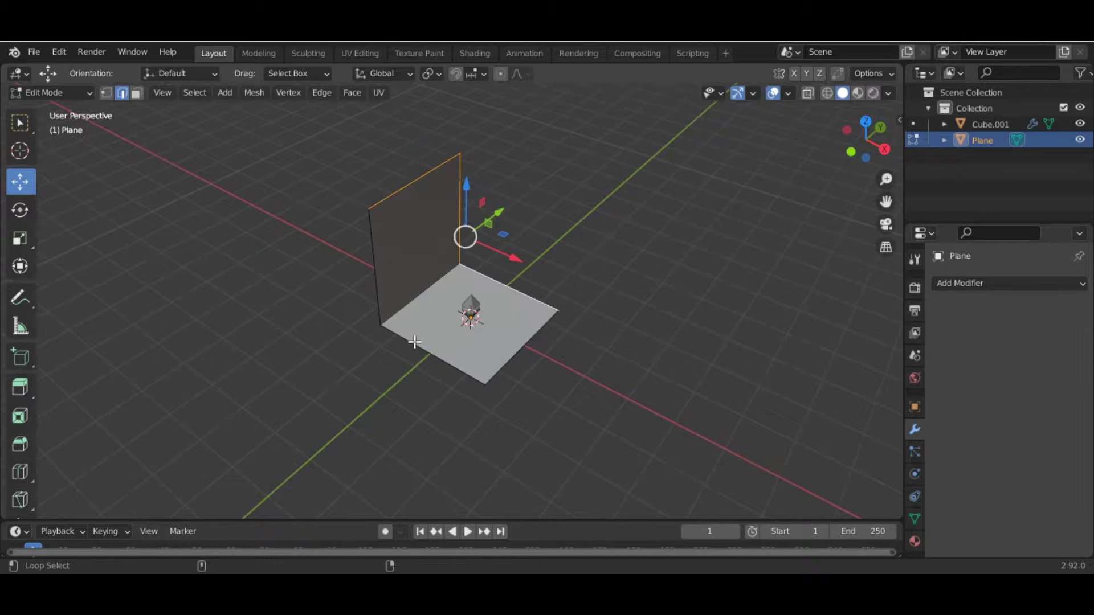
Step: Widen the floor-and-wall backdrop along X and return to object mode
alt+click(406, 325)
middle_drag(406, 326, 334, 317)
key(s)
key(y)
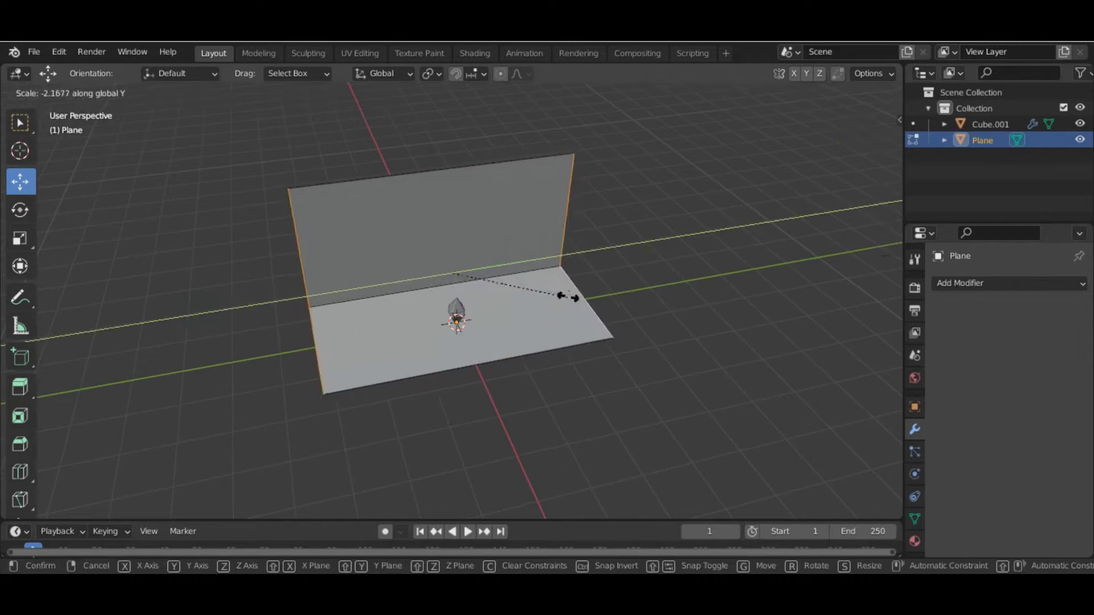
key(Escape)
key(s)
key(x)
click(665, 271)
key(Tab)
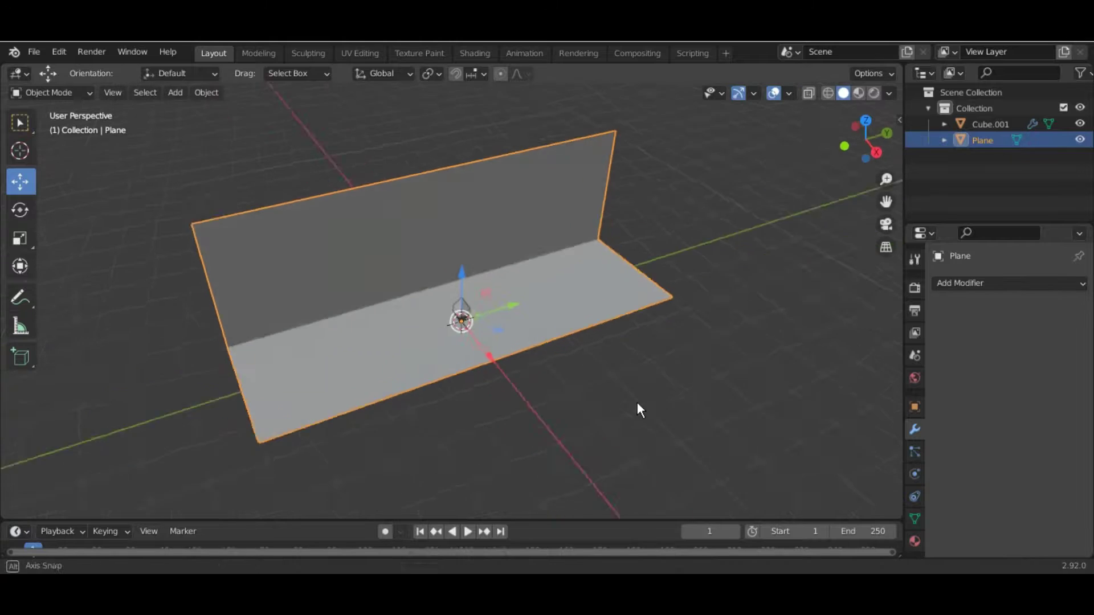
click(1008, 283)
Step: Round the backdrop's floor-to-wall corner with a 0.5 m, 10-segment Bevel modifier
click(778, 345)
middle_drag(536, 358, 800, 349)
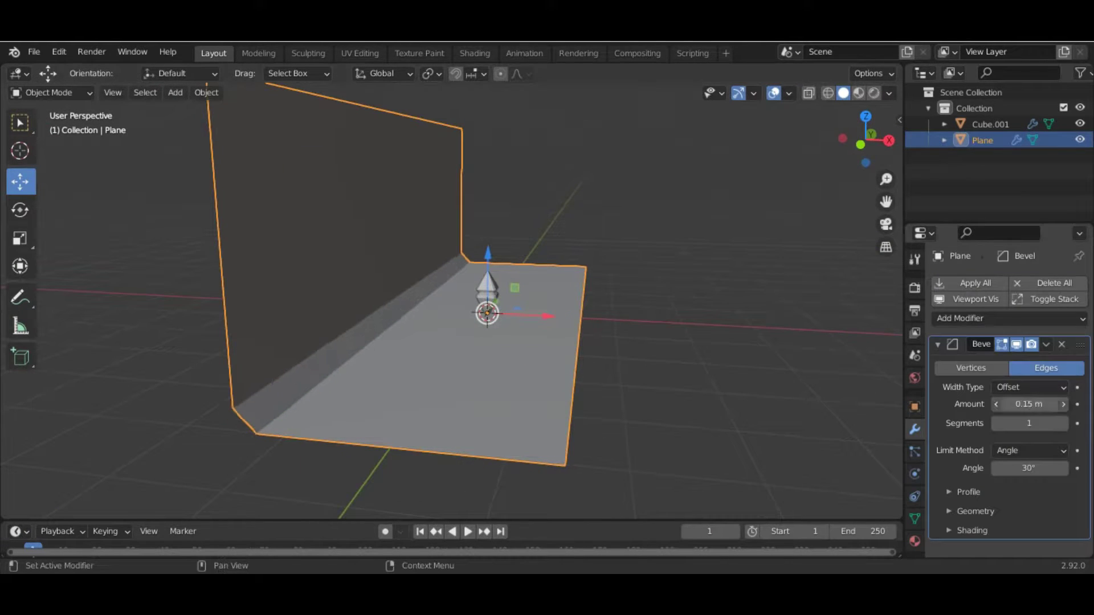
drag(1029, 404, 1065, 404)
text(10)
key(Return)
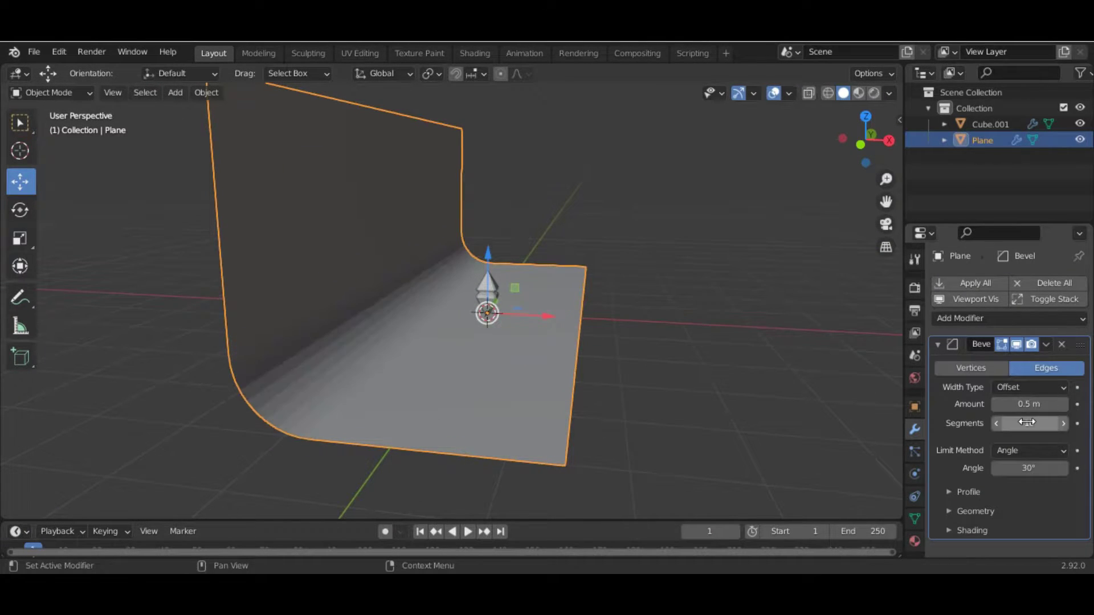
mouse_move(402, 239)
middle_down()
mouse_move(391, 281)
mouse_move(615, 361)
mouse_move(815, 382)
middle_up()
key(Tab)
key(Tab)
mouse_move(632, 212)
middle_down()
mouse_move(583, 450)
mouse_move(608, 382)
middle_up()
Step: Add a camera, clear its rotation, and rotate it 90° about Z
key(shift+a)
click(598, 484)
mouse_move(598, 487)
middle_down()
mouse_move(637, 391)
mouse_move(590, 399)
mouse_move(652, 339)
mouse_move(620, 347)
mouse_move(657, 399)
mouse_move(648, 316)
mouse_move(657, 317)
middle_up()
key(alt+r)
text(rz90)
key(Return)
text(ry9)
key(BackSpace)
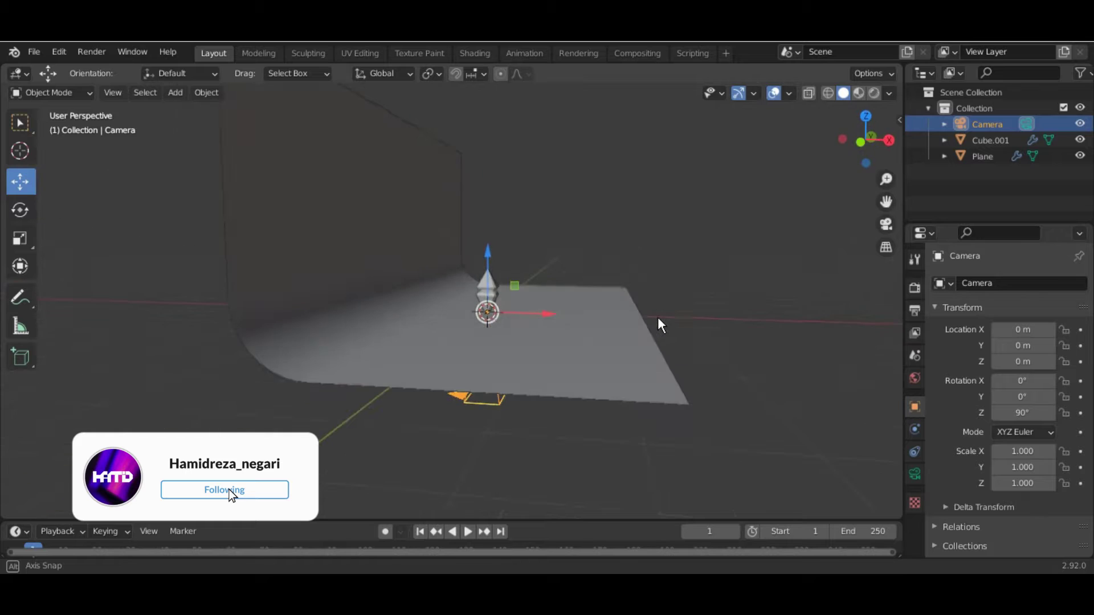
Step: Tilt the camera 90° about X and slide it along X to 3.6861 m
text(90)
key(Return)
key(g)
key(x)
key(Return)
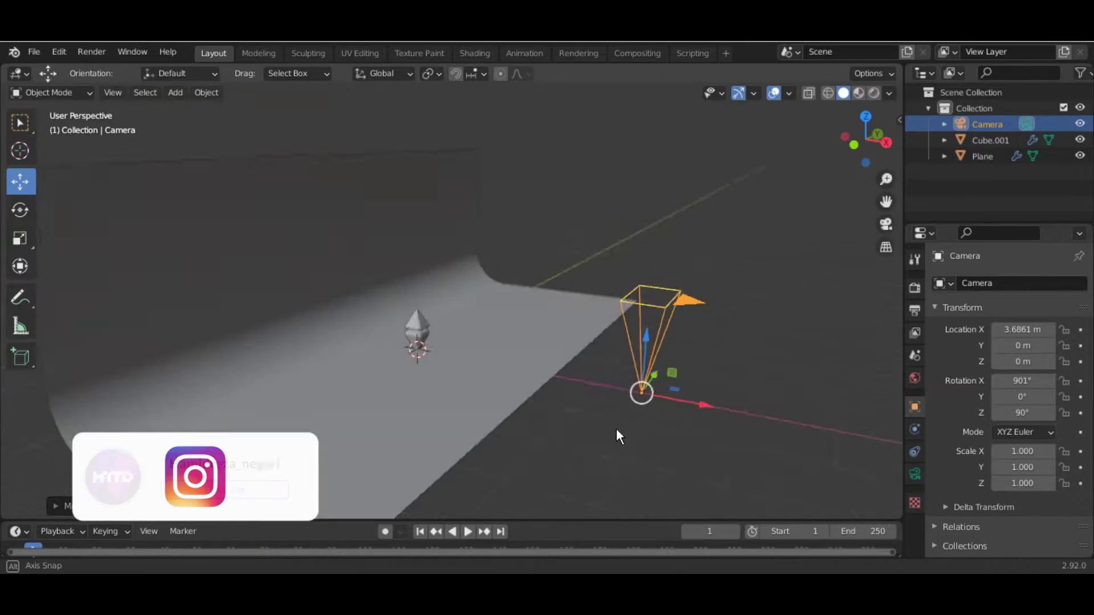
middle_drag(617, 429, 610, 412)
text(ry9)
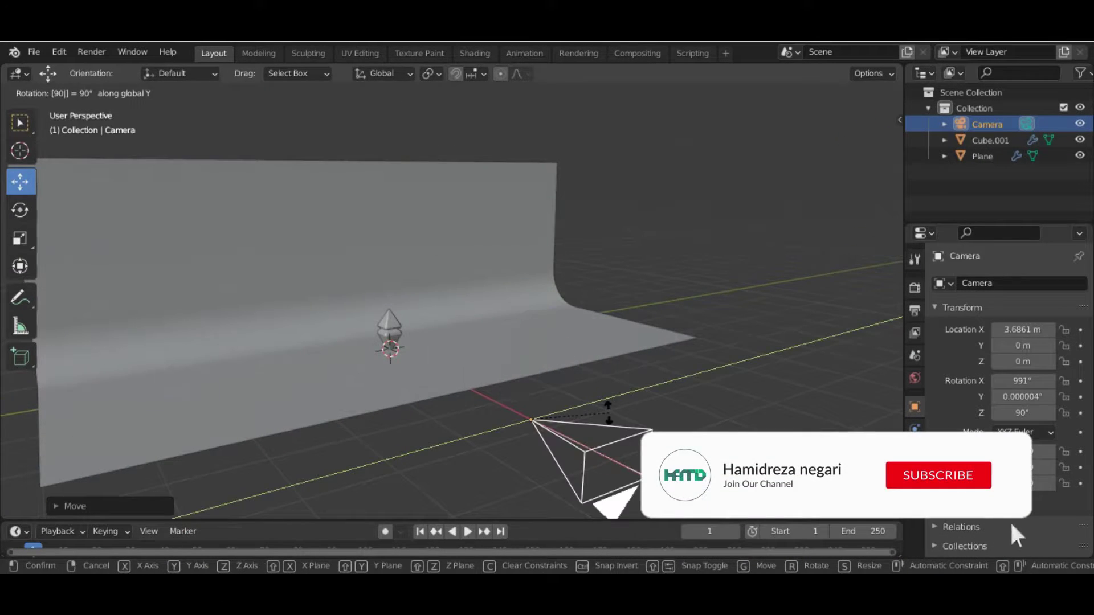
key(Return)
drag(861, 137, 888, 139)
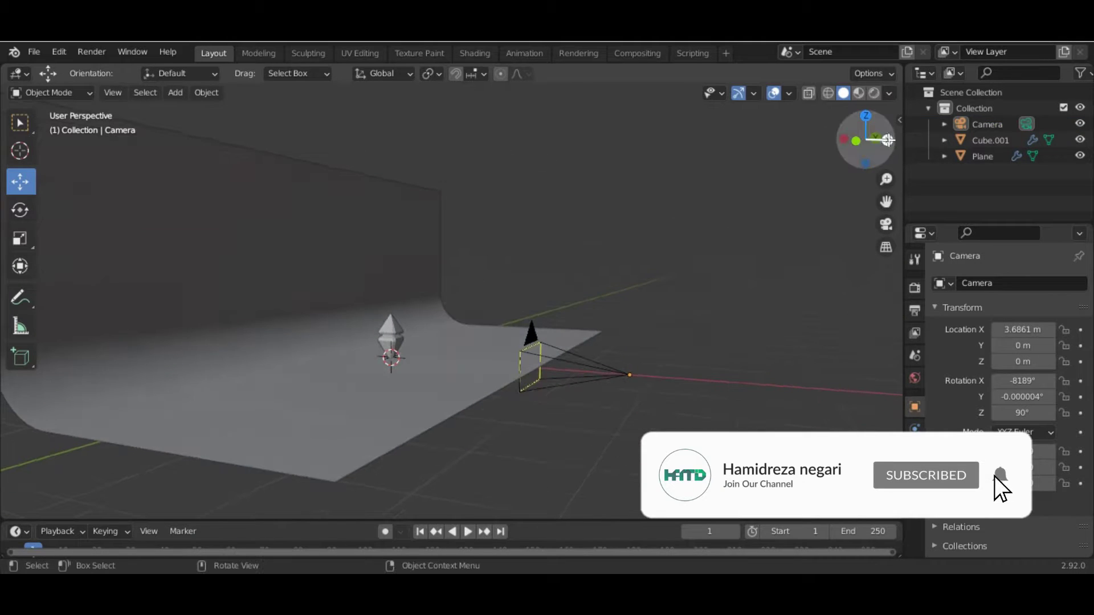
Step: Look through the camera, raise it to Z 0.25 m, and lengthen its focal length
key(KP_0)
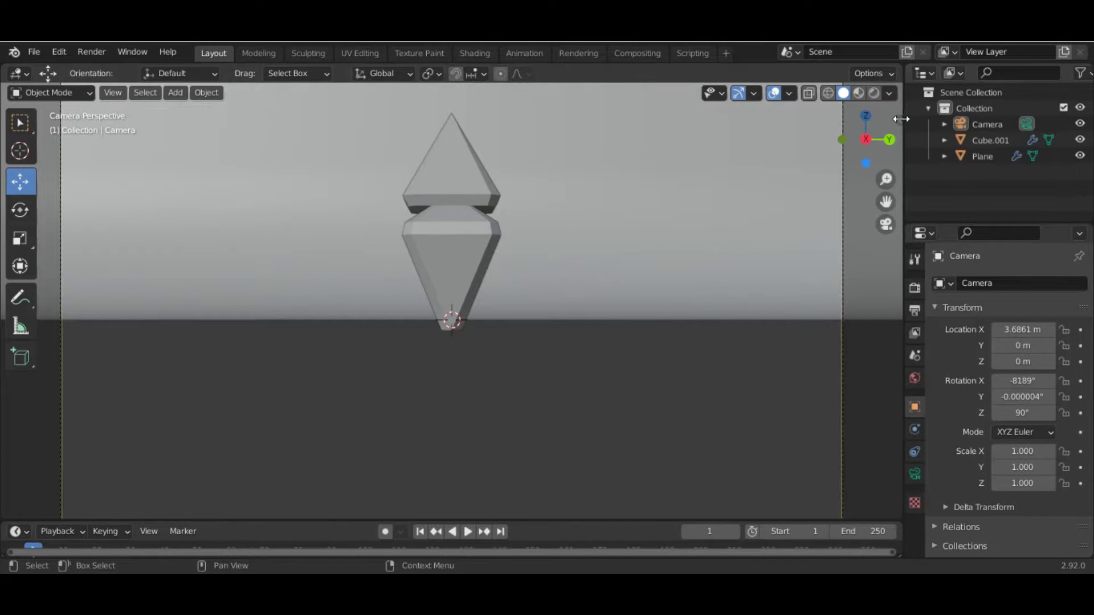
key(n)
click(914, 474)
click(893, 187)
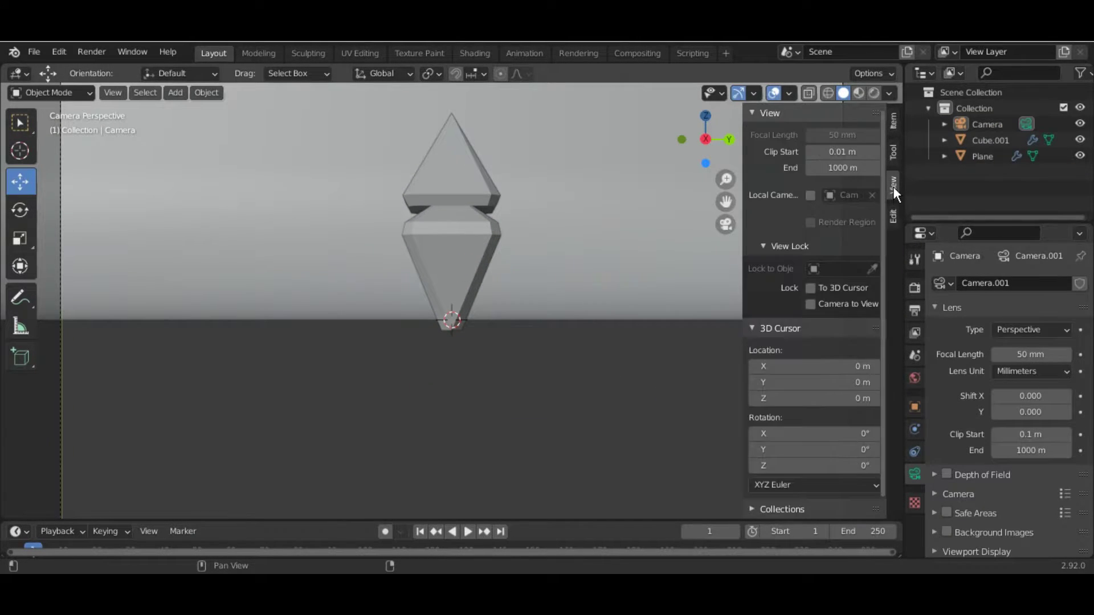
click(894, 152)
click(894, 127)
text(gz.25)
key(Return)
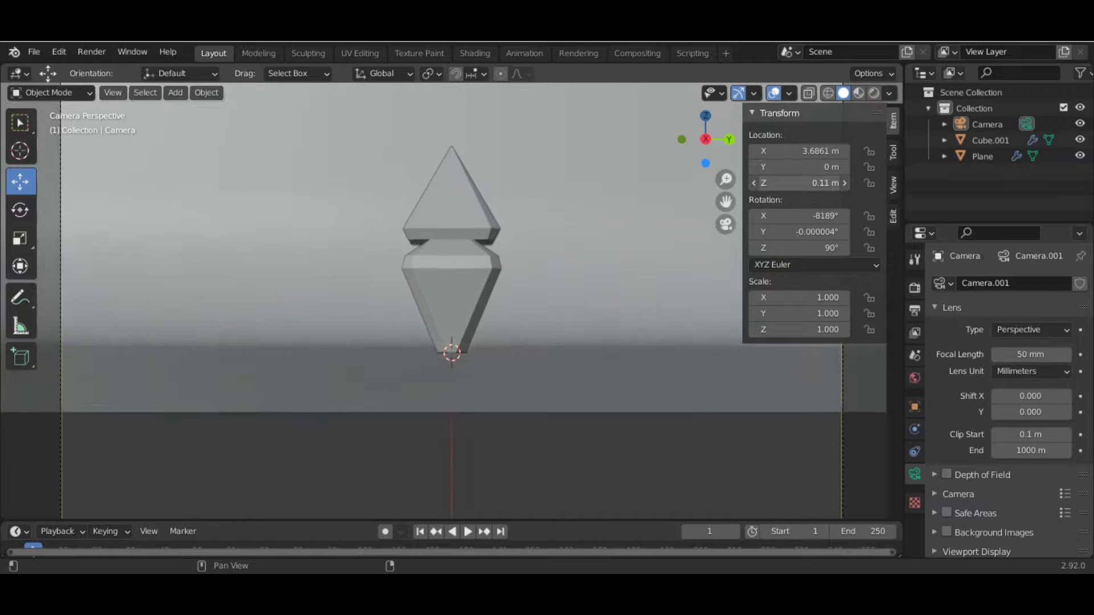
key(Home)
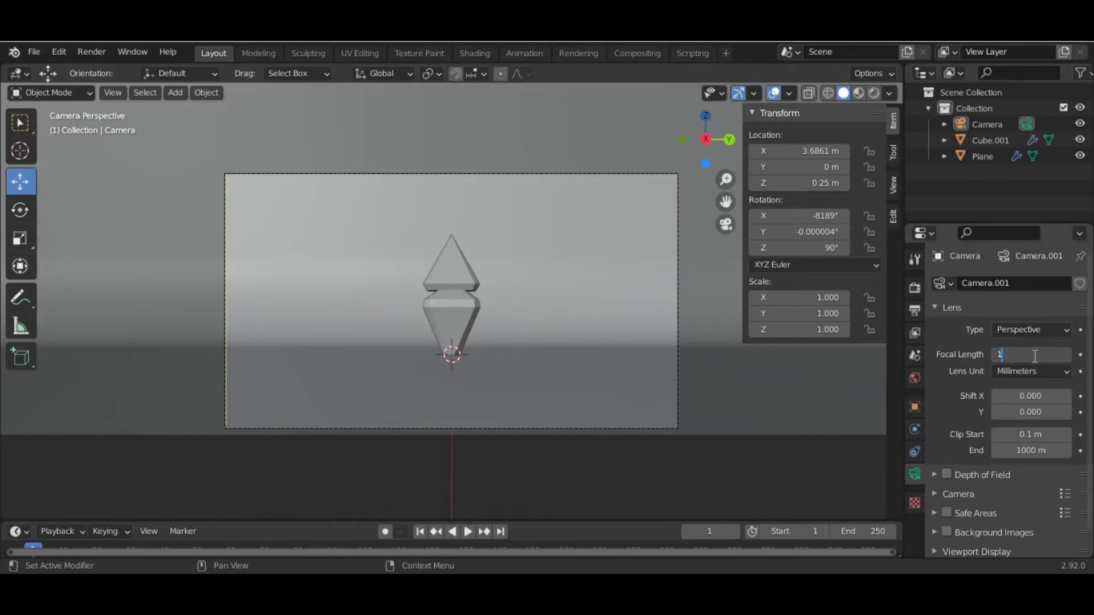
text(00)
key(Return)
Step: Set the render resolution to 2000 × 2000 px and raise the camera to Z 0.38 m
click(915, 311)
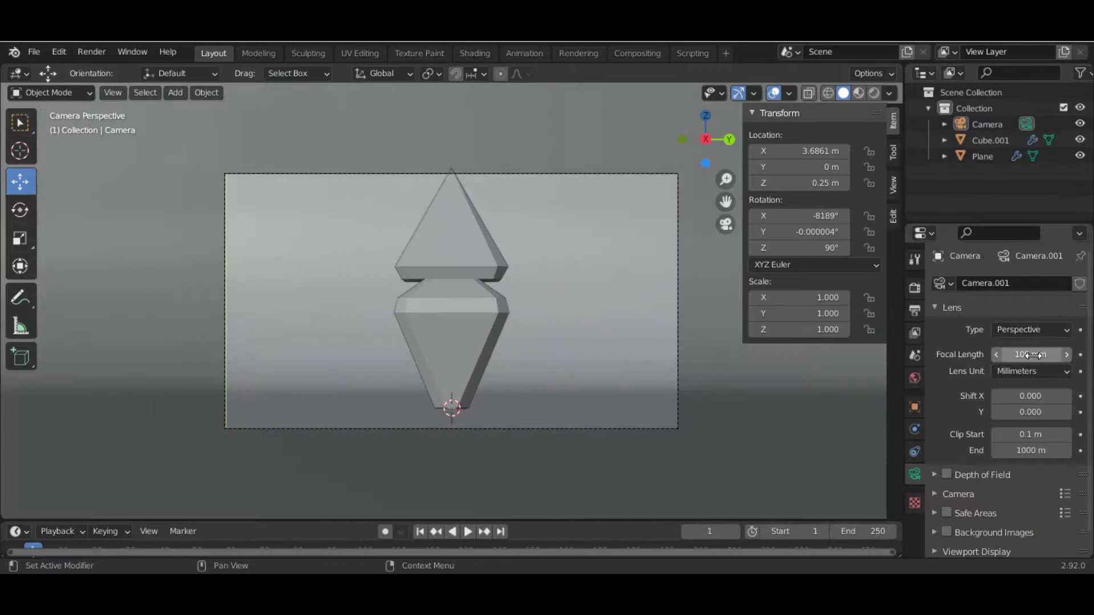
text(2000)
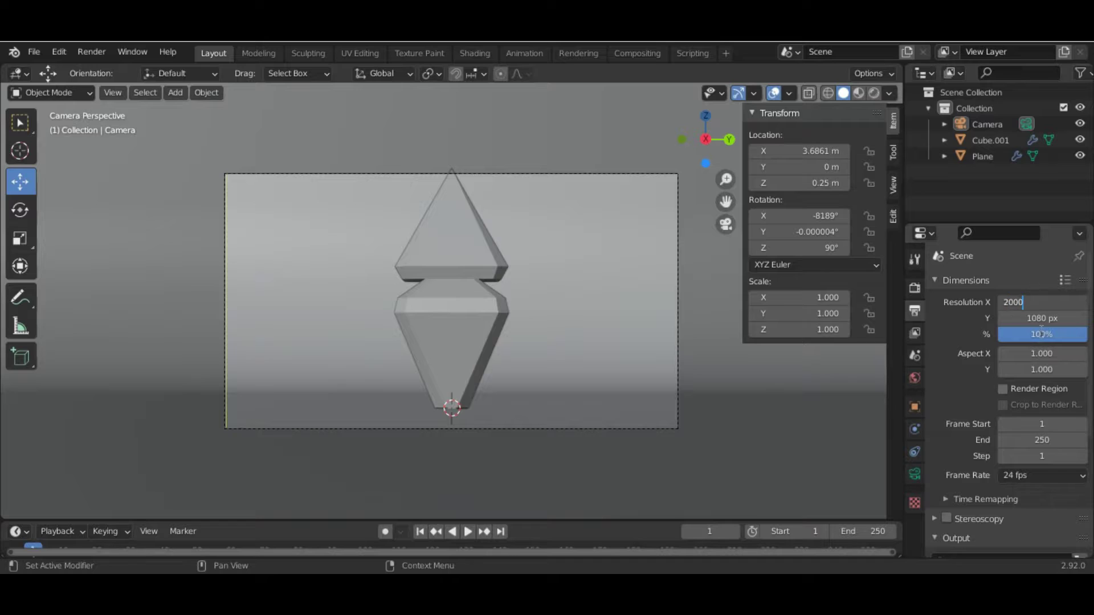
click(1052, 319)
text(0000)
key(Return)
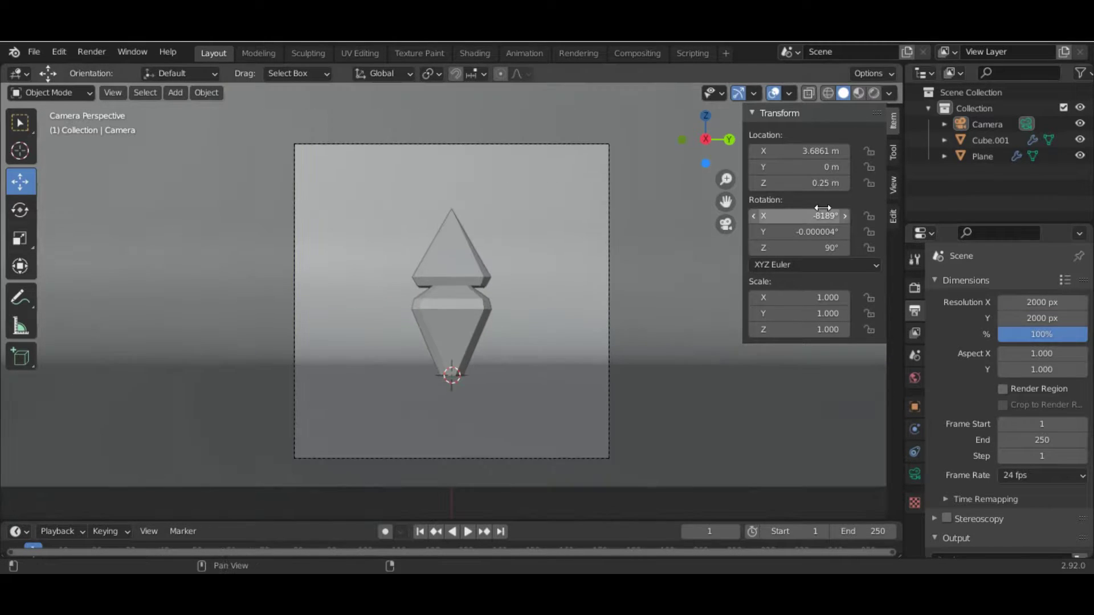
drag(822, 180, 849, 180)
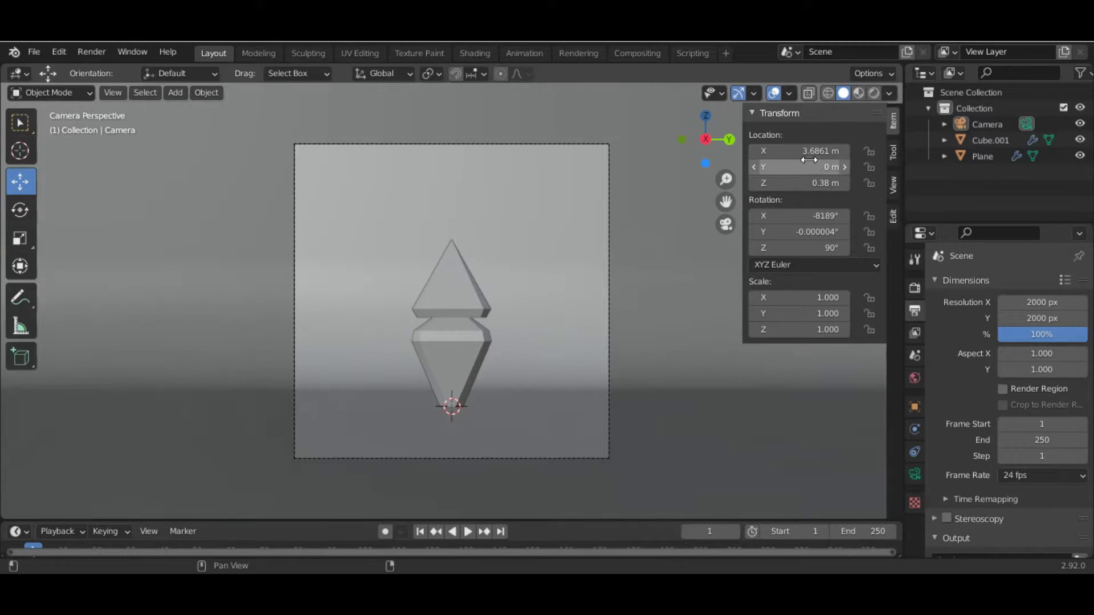
click(452, 365)
Step: Tilt the crystal −13.2° about X and nudge it along Y
drag(452, 388, 445, 361)
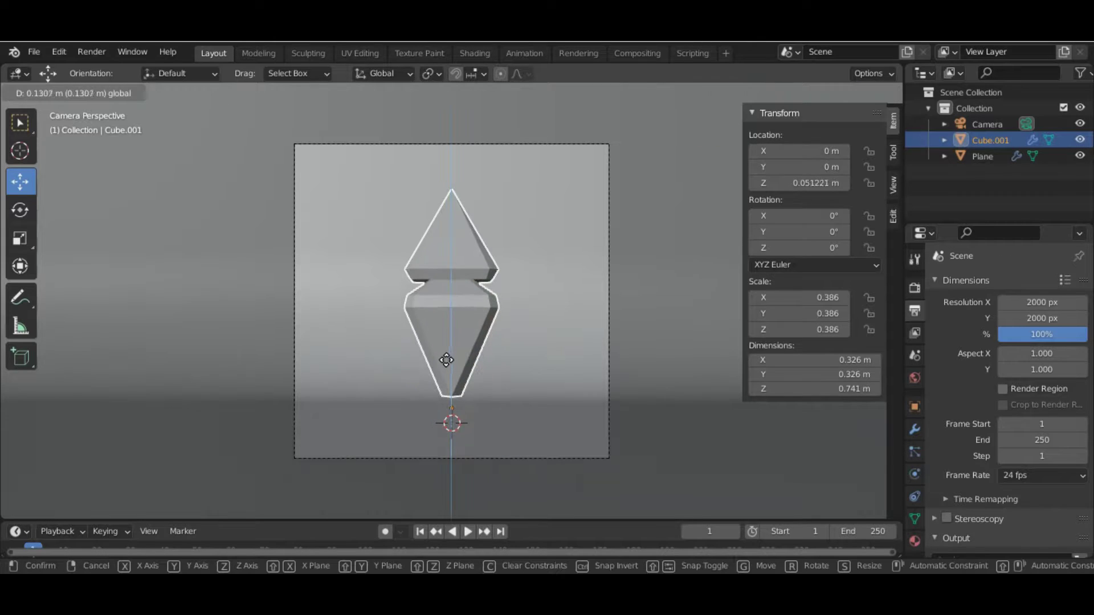
key(r)
click(587, 406)
key(g)
click(438, 384)
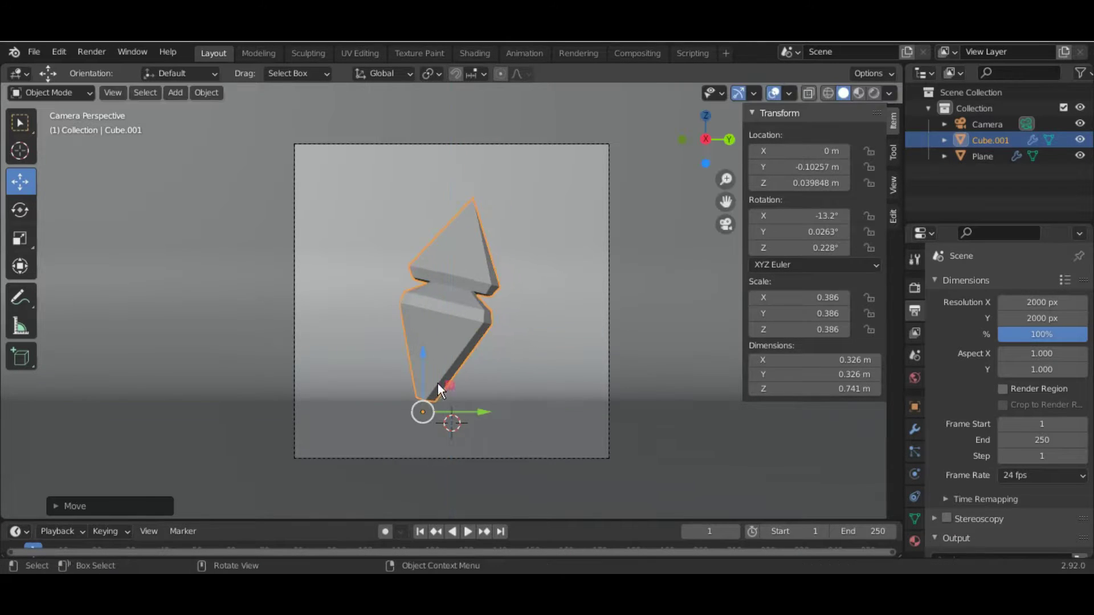
mouse_move(459, 390)
middle_down()
mouse_move(612, 429)
mouse_move(518, 296)
middle_up()
key(KP_0)
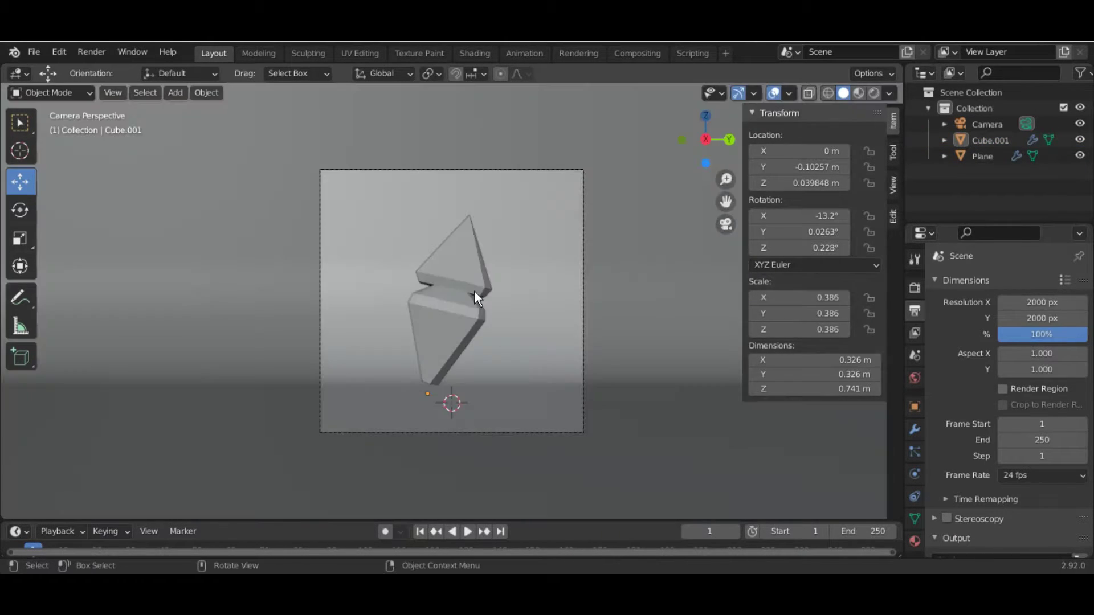
Step: Deselect everything and switch the viewport to Material Preview shading
scroll(474, 291, up, 2)
key(alt+a)
key(z)
click(473, 436)
key(n)
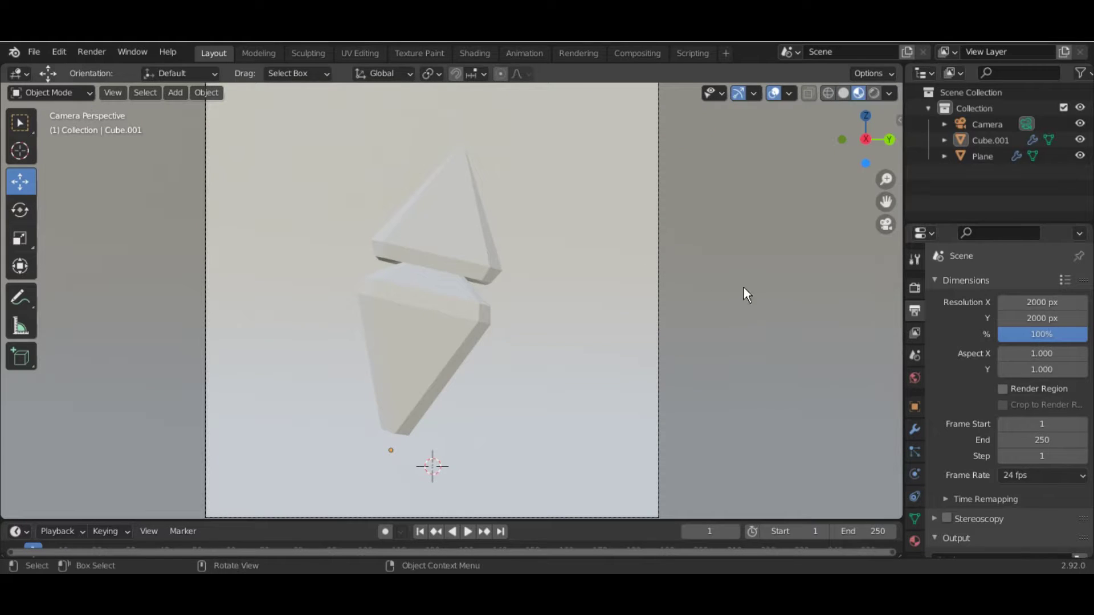
click(914, 288)
mouse_move(597, 374)
middle_down()
mouse_move(429, 354)
mouse_move(481, 369)
mouse_move(478, 345)
mouse_move(409, 337)
middle_up()
Step: Select the crystal, return to the camera view, and enter its Edit Mode
click(433, 333)
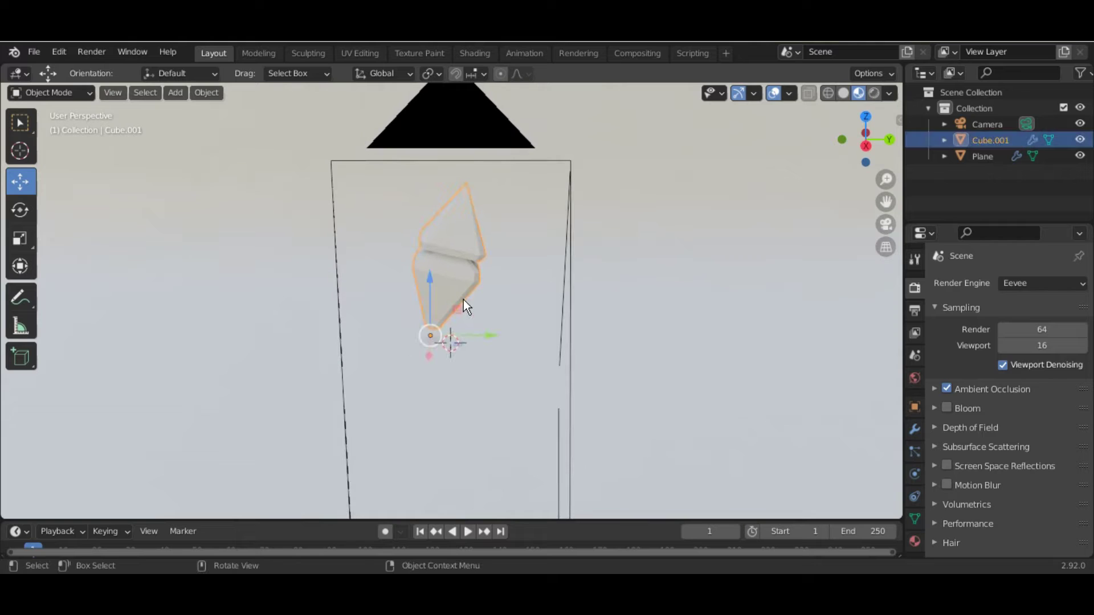
scroll(463, 308, up, 4)
mouse_move(467, 309)
middle_down()
mouse_move(545, 361)
mouse_move(409, 321)
middle_up()
key(KP_0)
key(Tab)
scroll(477, 361, down, 2)
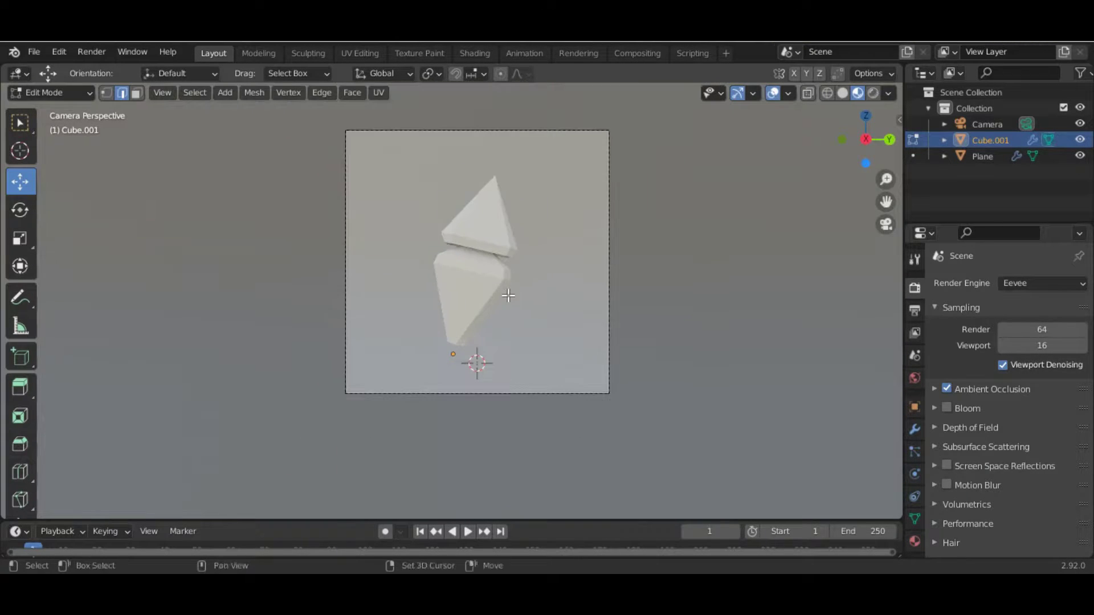
mouse_move(477, 361)
middle_down()
mouse_move(447, 378)
mouse_move(980, 333)
middle_up()
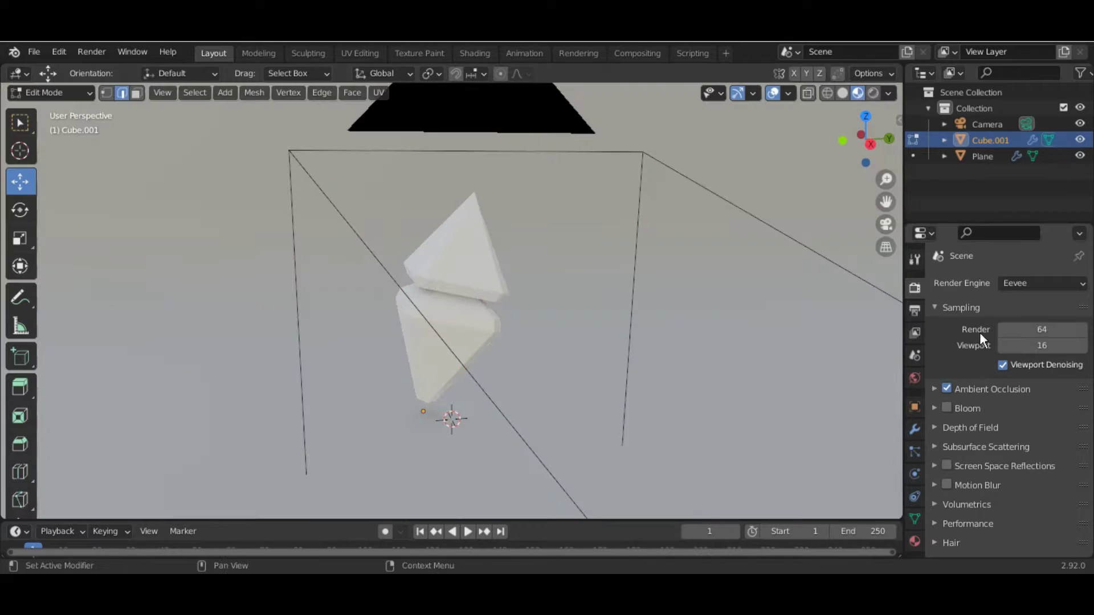
Step: Enable Screen Space Reflections in the Eevee render settings and return to Object Mode
click(961, 462)
click(946, 465)
click(935, 466)
scroll(935, 371, down, 4)
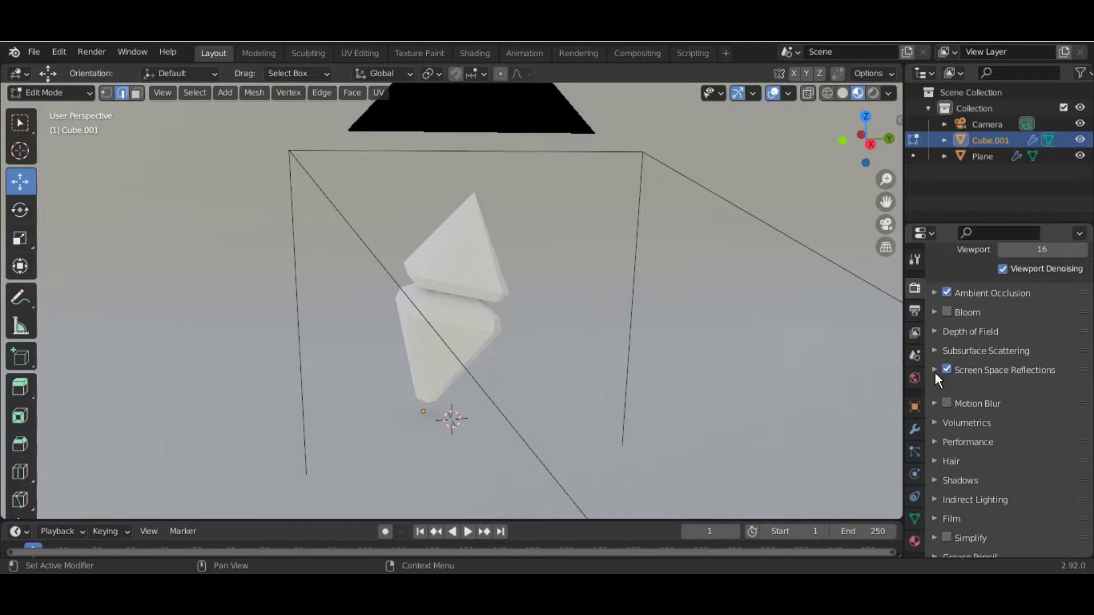
key(Tab)
scroll(518, 318, up, 2)
scroll(504, 293, up, 2)
key(KP_0)
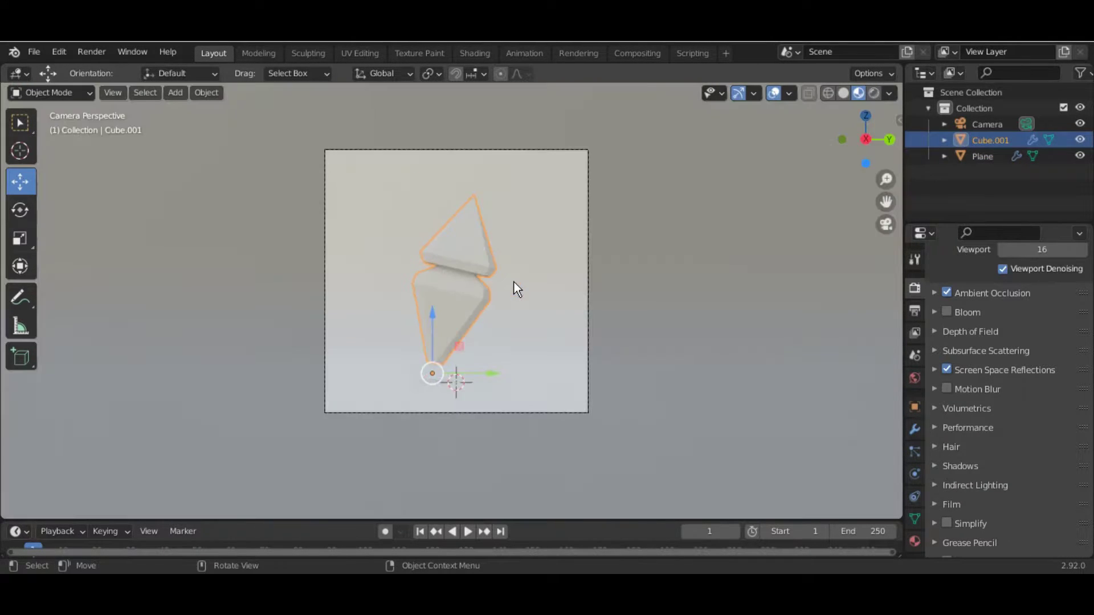
Step: Enable Screen Space Refraction and Subsurface Translucency in the crystal material's settings
click(914, 541)
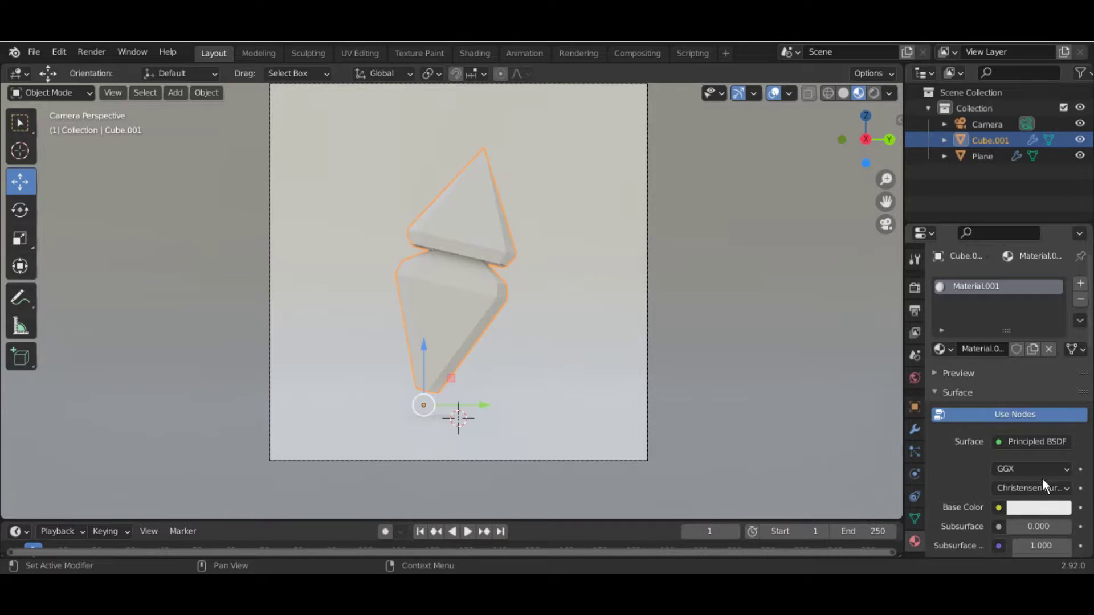
scroll(1032, 479, down, 6)
scroll(1006, 472, down, 2)
drag(1038, 507, 1065, 507)
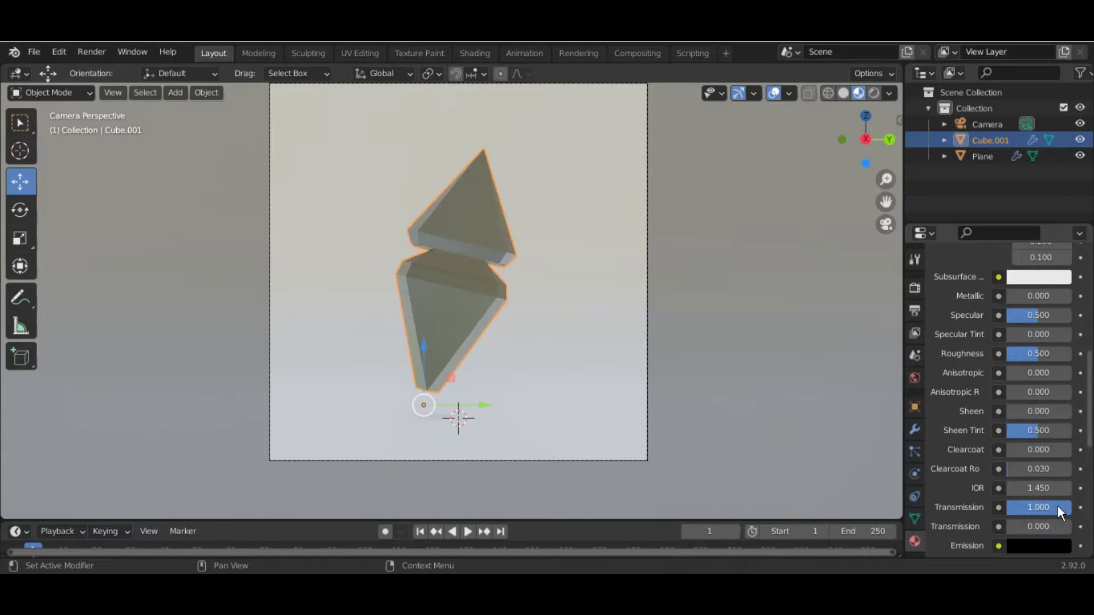
scroll(997, 455, down, 8)
click(1002, 529)
scroll(490, 272, up, 3)
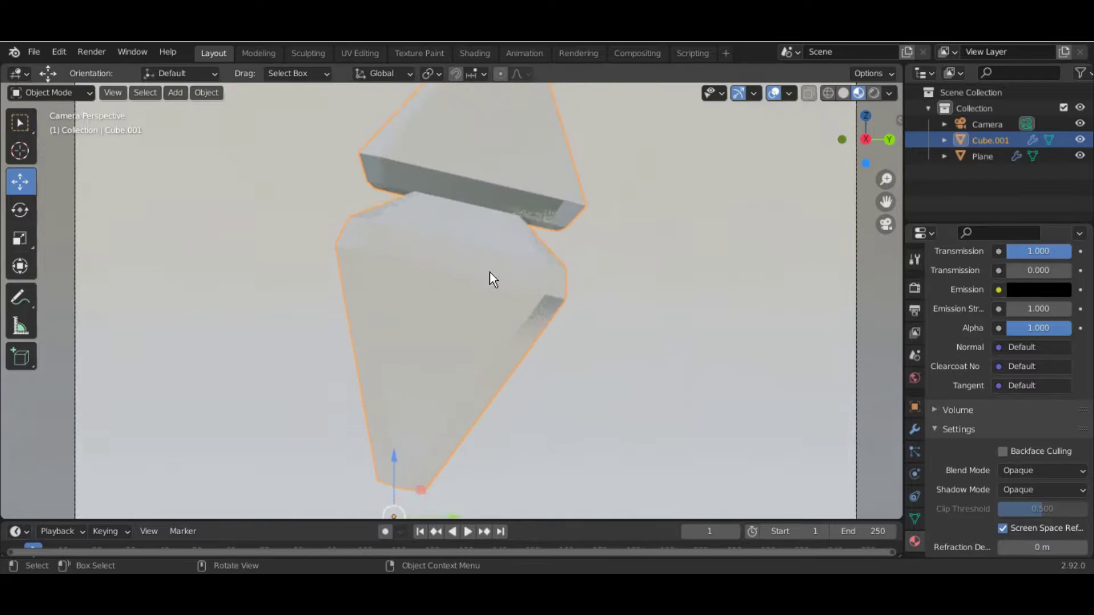
middle_drag(490, 272, 583, 299)
scroll(1016, 391, down, 3)
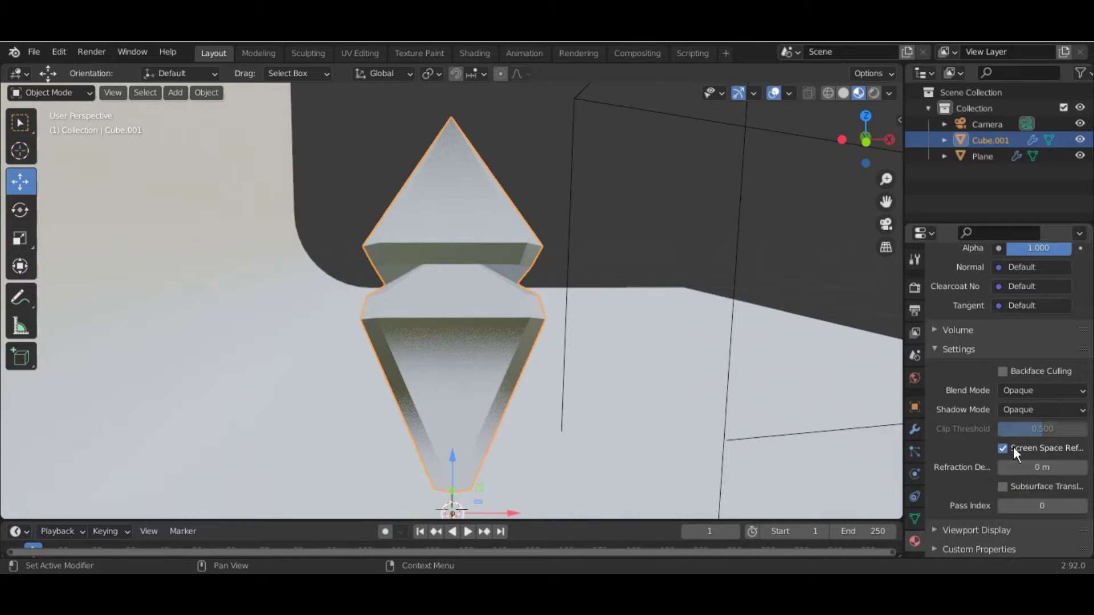
click(1003, 487)
mouse_move(532, 411)
middle_down()
mouse_move(517, 411)
mouse_move(524, 391)
middle_up()
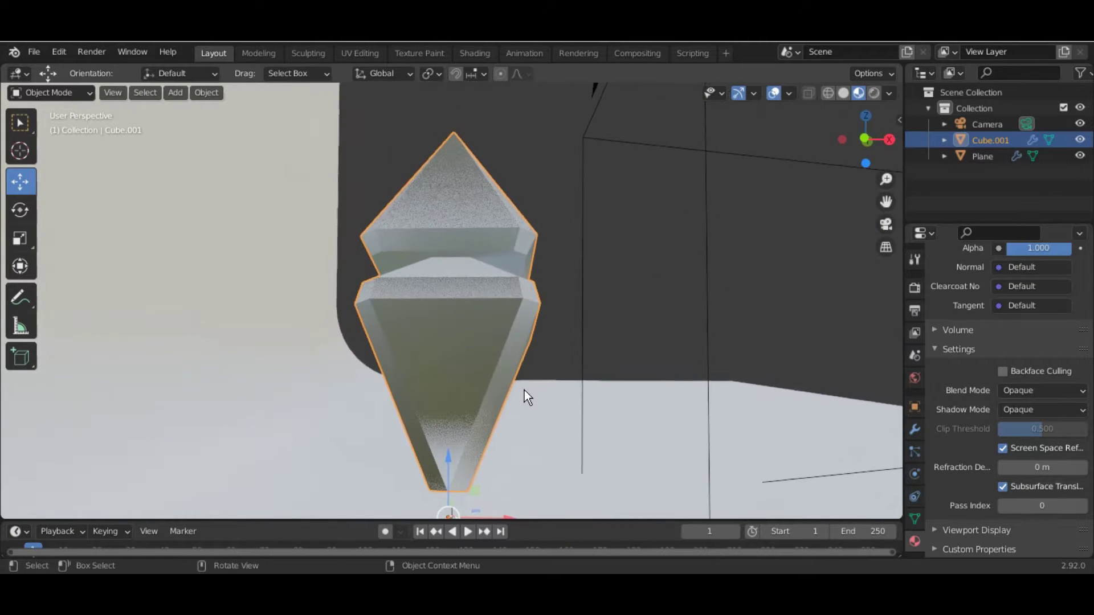
key(KP_0)
Step: Check the World settings, confirm Cycles as the render engine, and return to Material Preview
click(922, 376)
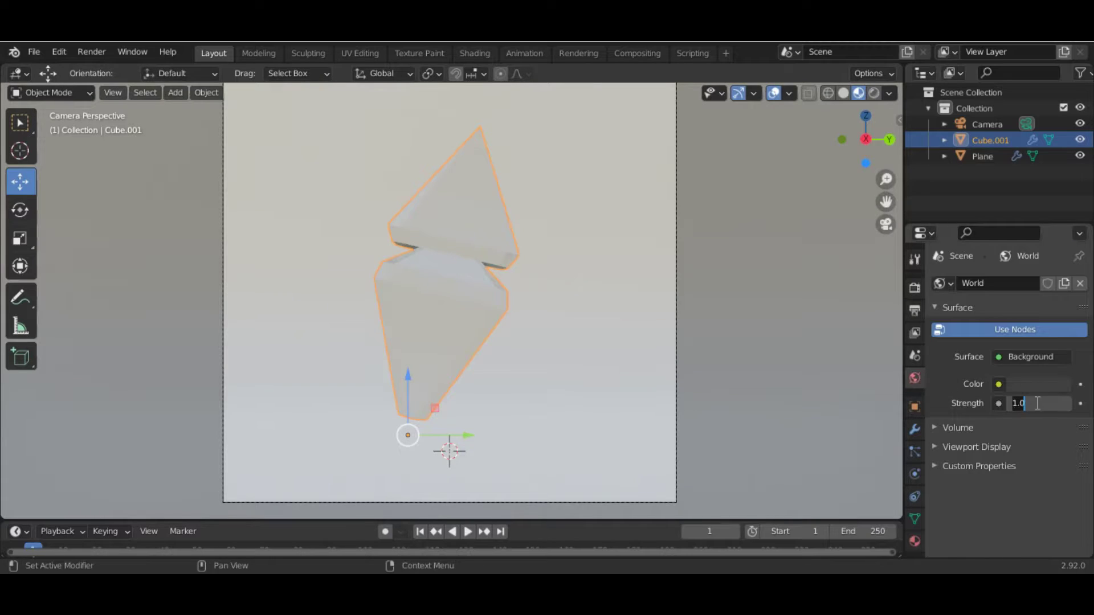
click(915, 288)
click(1042, 283)
click(1017, 335)
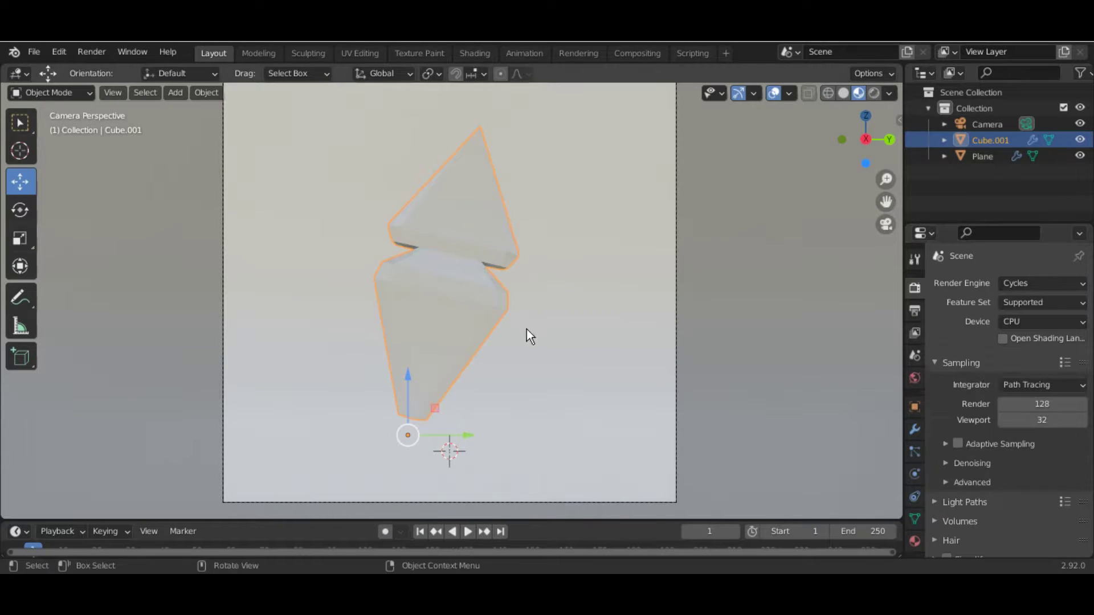
key(z)
click(579, 228)
key(z)
click(502, 407)
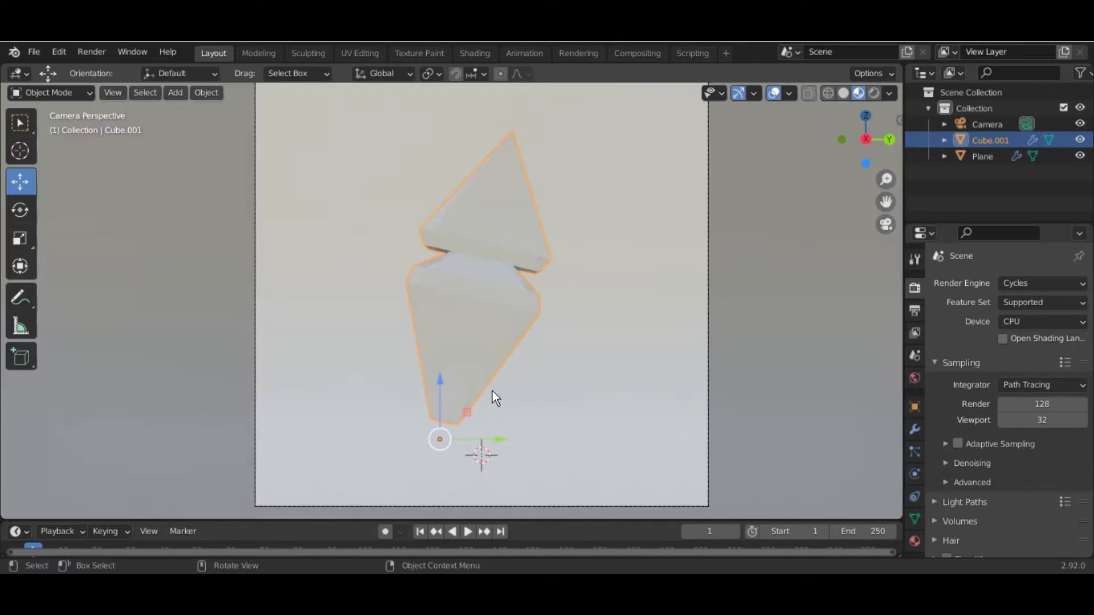
mouse_move(492, 394)
middle_down()
mouse_move(578, 386)
mouse_move(611, 334)
middle_up()
click(611, 334)
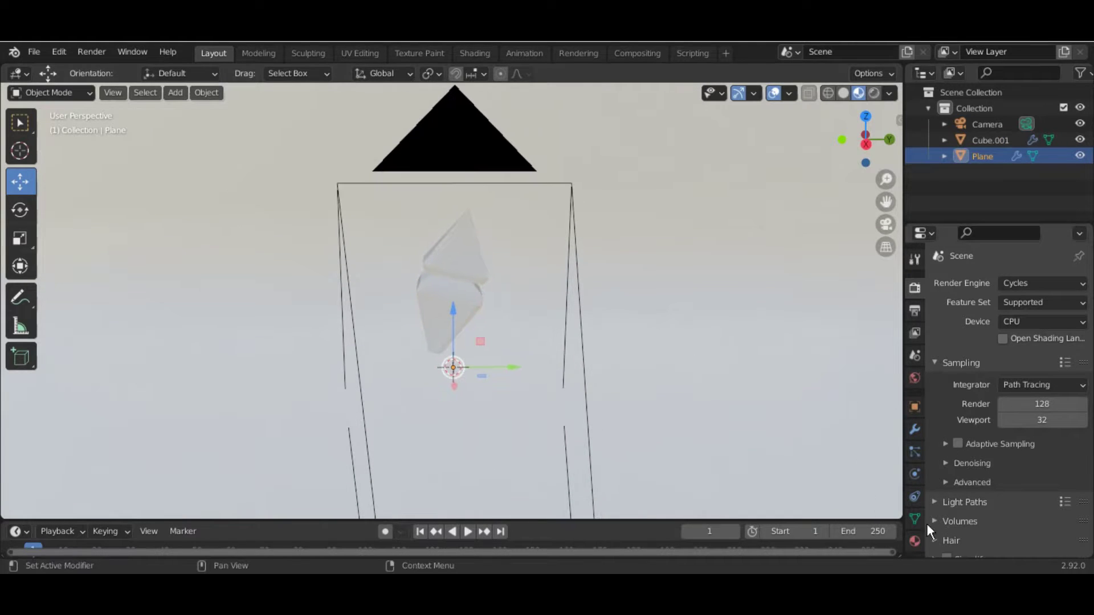
Step: Give the floor plane a new black material, Material.002
click(915, 541)
click(998, 335)
click(1047, 466)
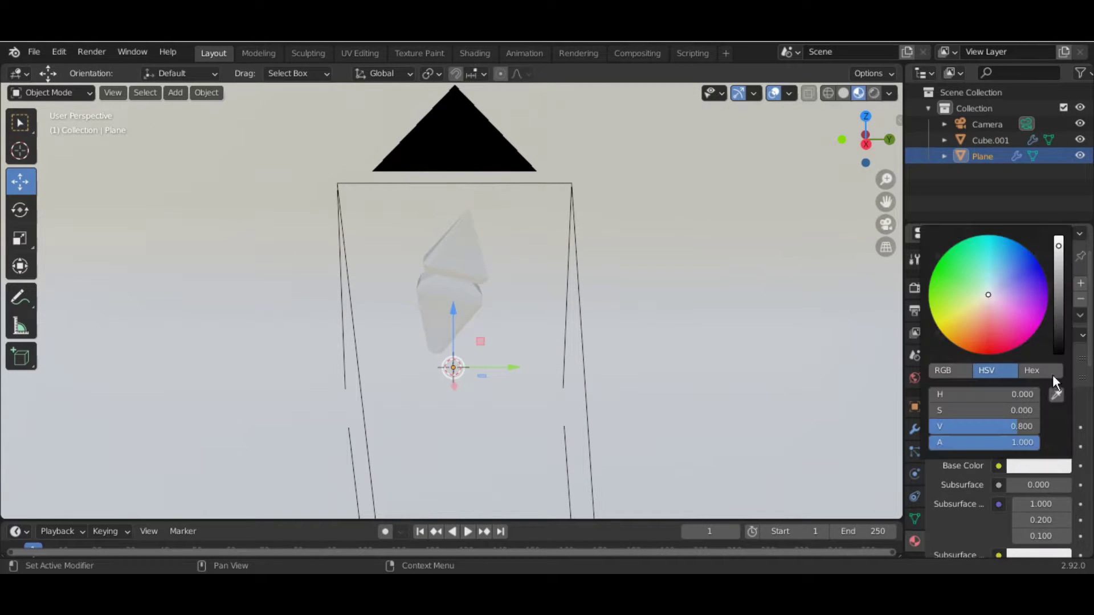
drag(1055, 257, 1055, 359)
key(KP_0)
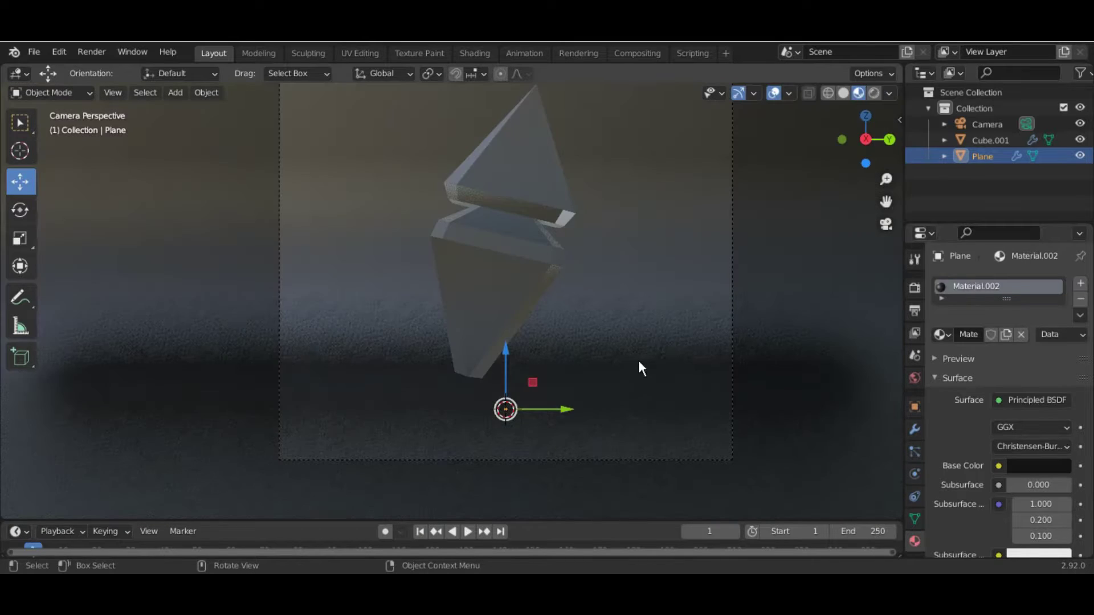
mouse_move(639, 361)
middle_down()
mouse_move(601, 377)
mouse_move(529, 159)
middle_up()
Step: Add an area light raised above the crystal and light the viewport with scene lights
key(shift+a)
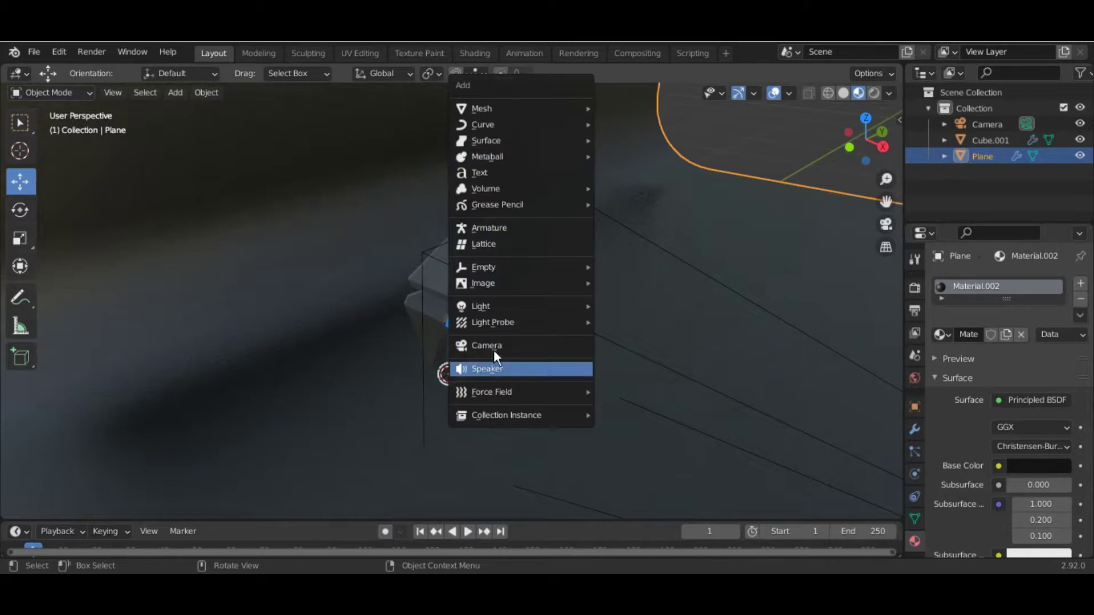
click(625, 356)
key(g)
key(z)
click(886, 124)
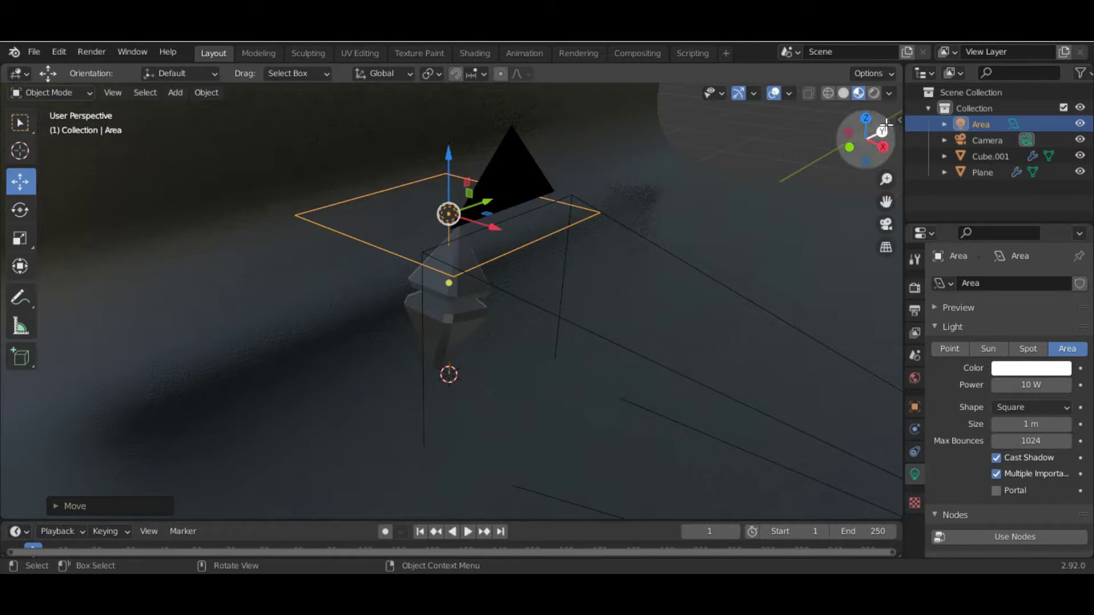
click(889, 94)
click(799, 167)
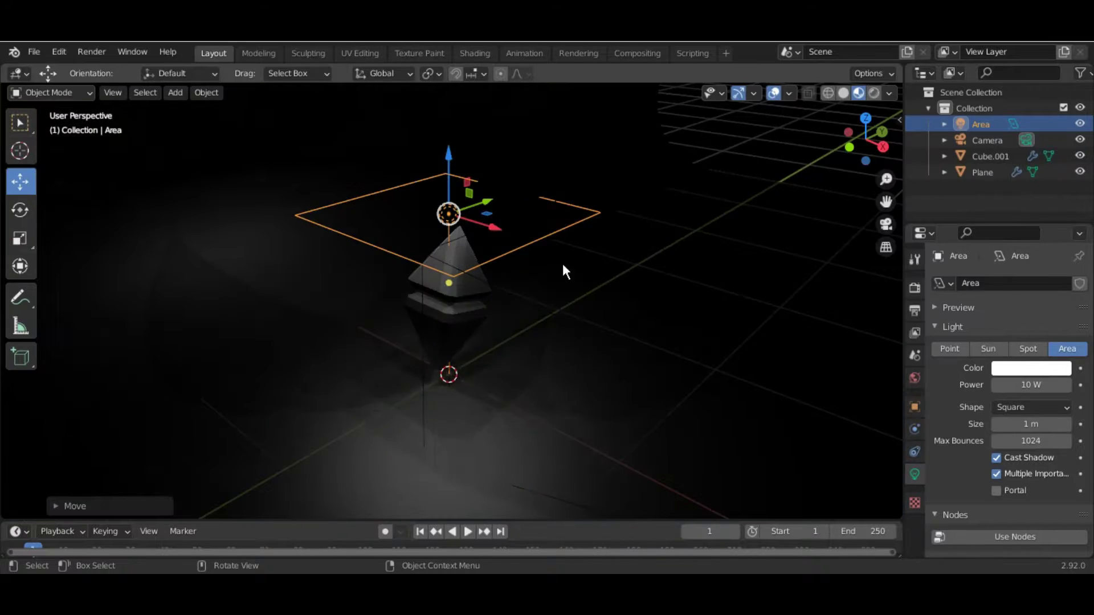
key(KP_0)
Step: Raise the area light higher and preview the scene in Rendered shading
key(g)
key(z)
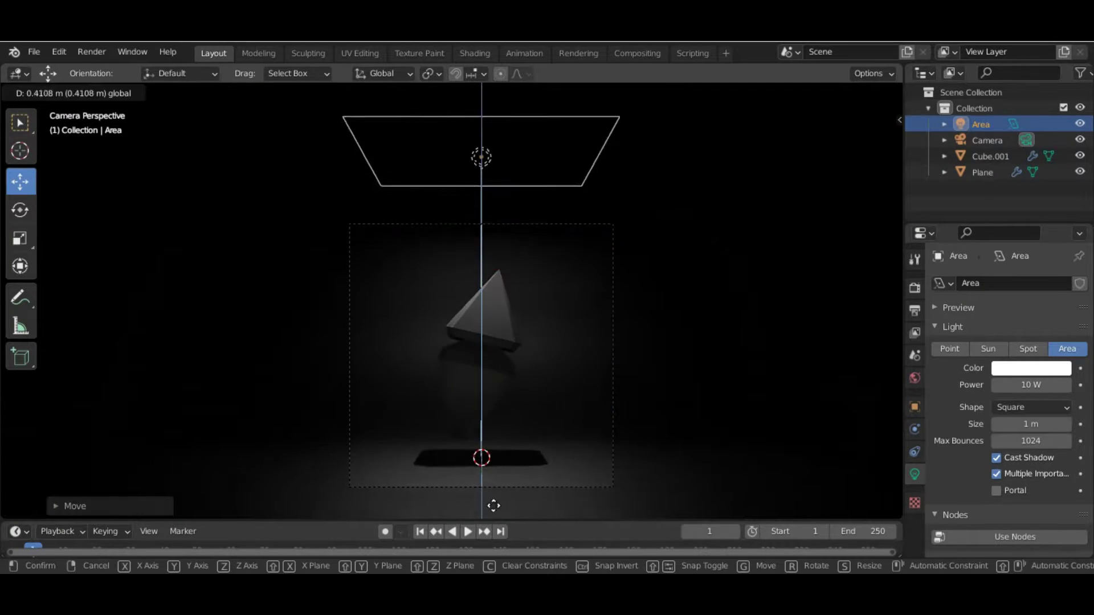
click(578, 454)
key(z)
click(555, 217)
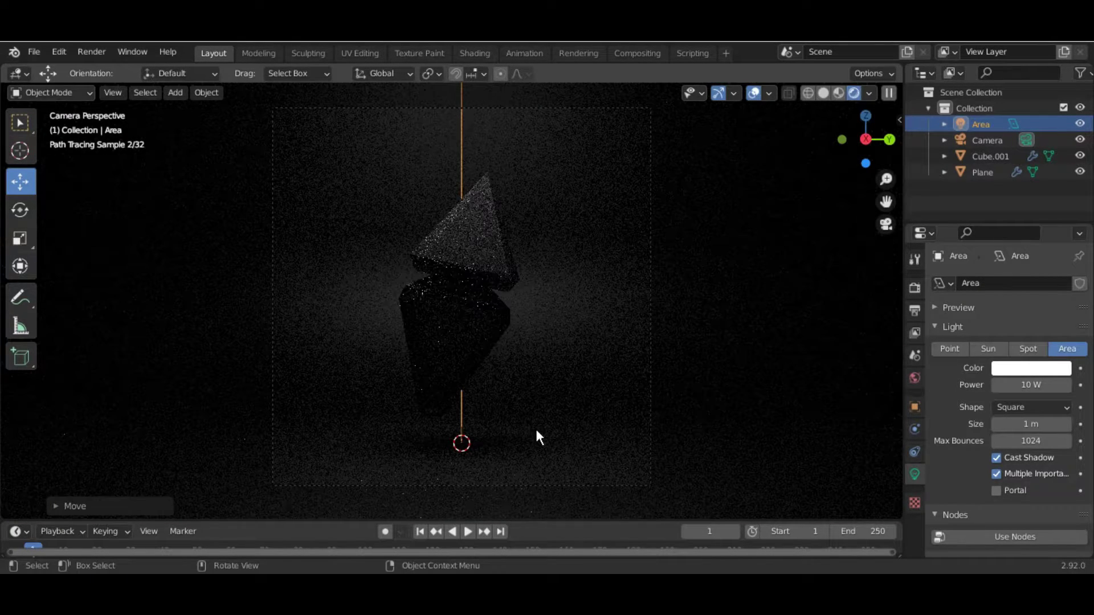
Step: Set the black floor material's Roughness to 0.2, then switch the viewport to Solid shading
click(573, 404)
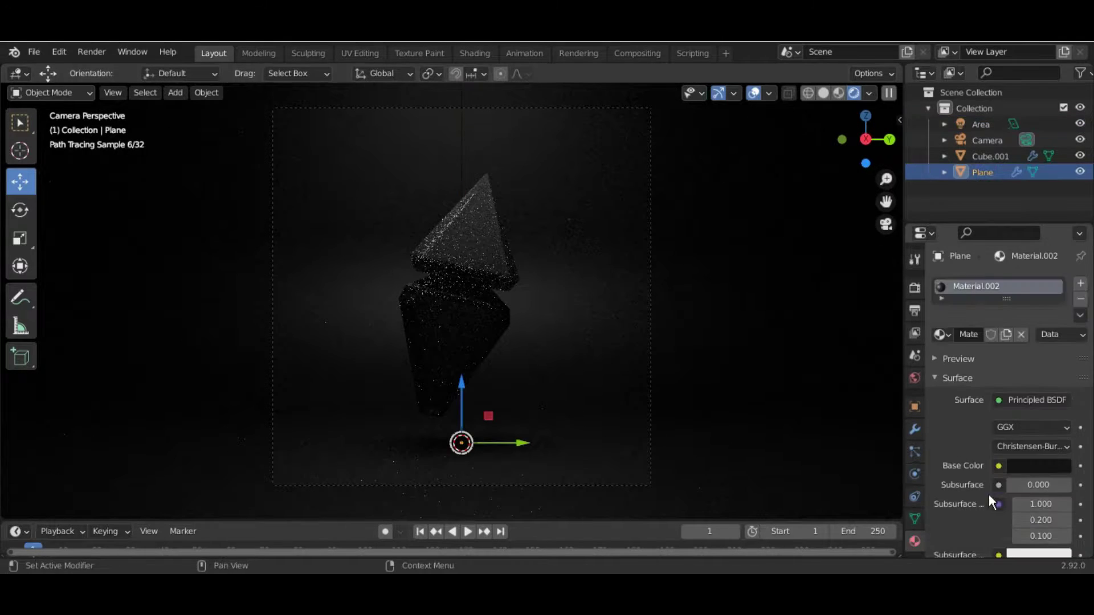
scroll(989, 494, down, 10)
scroll(986, 489, down, 1)
scroll(1026, 371, up, 5)
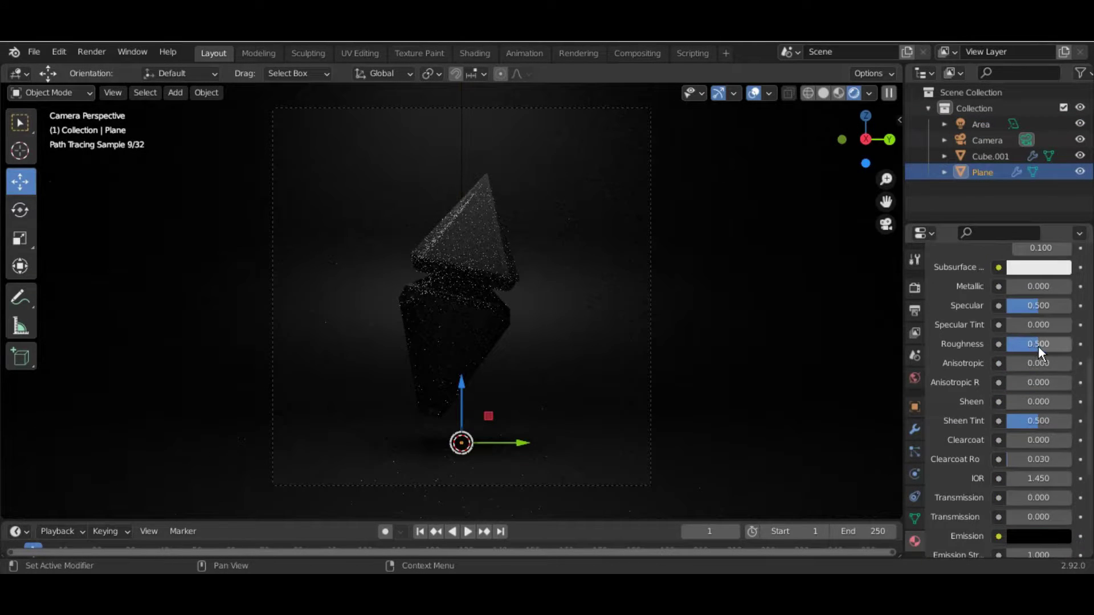
text(0.01)
key(Return)
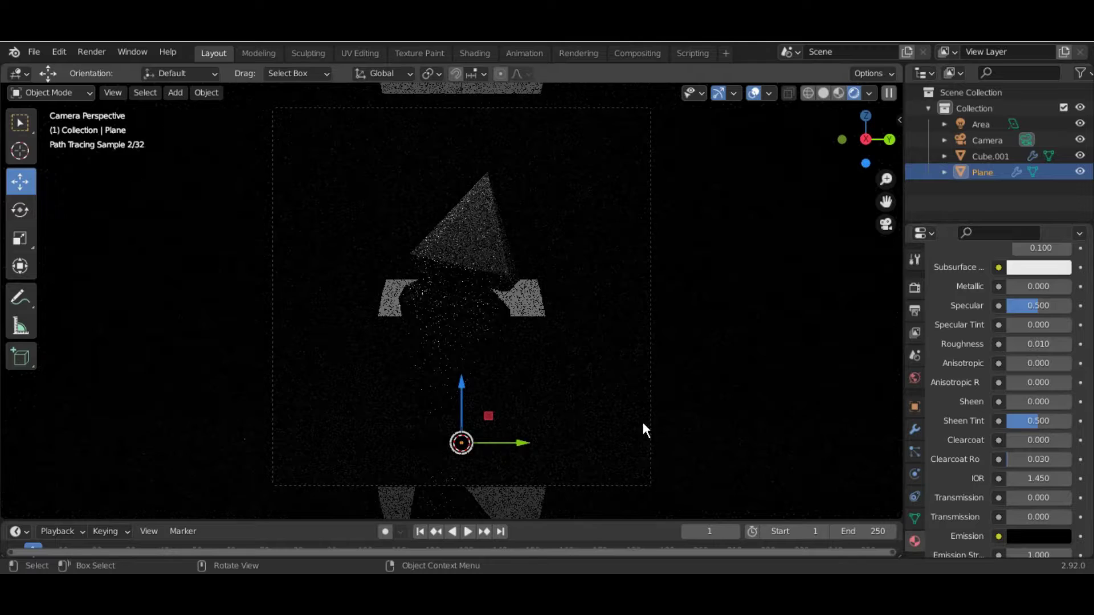
text(0.2)
key(Return)
key(z)
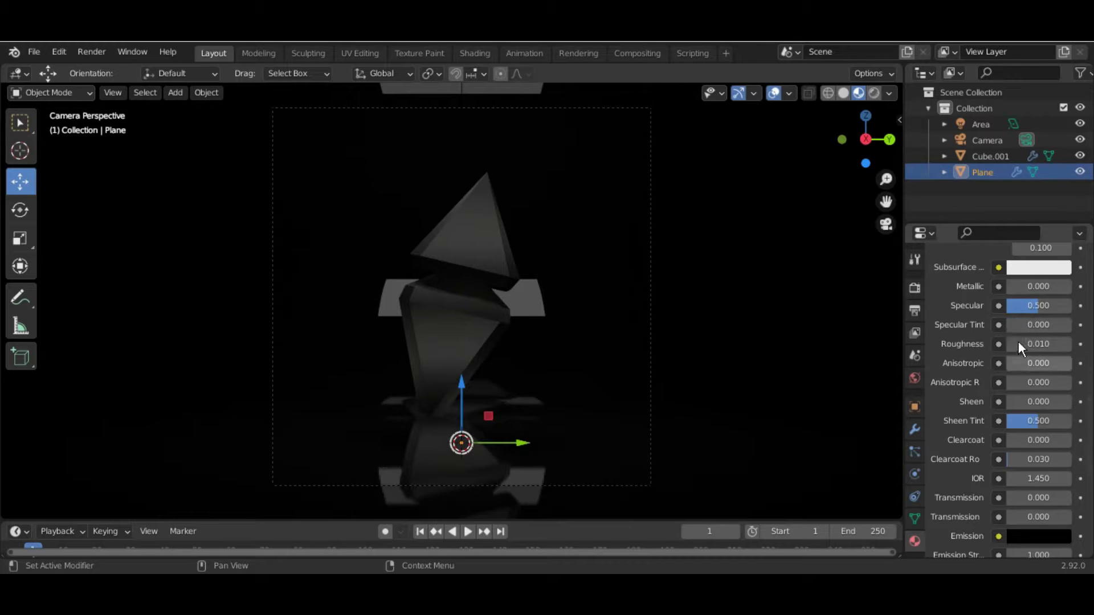
text(.2)
key(Return)
key(z)
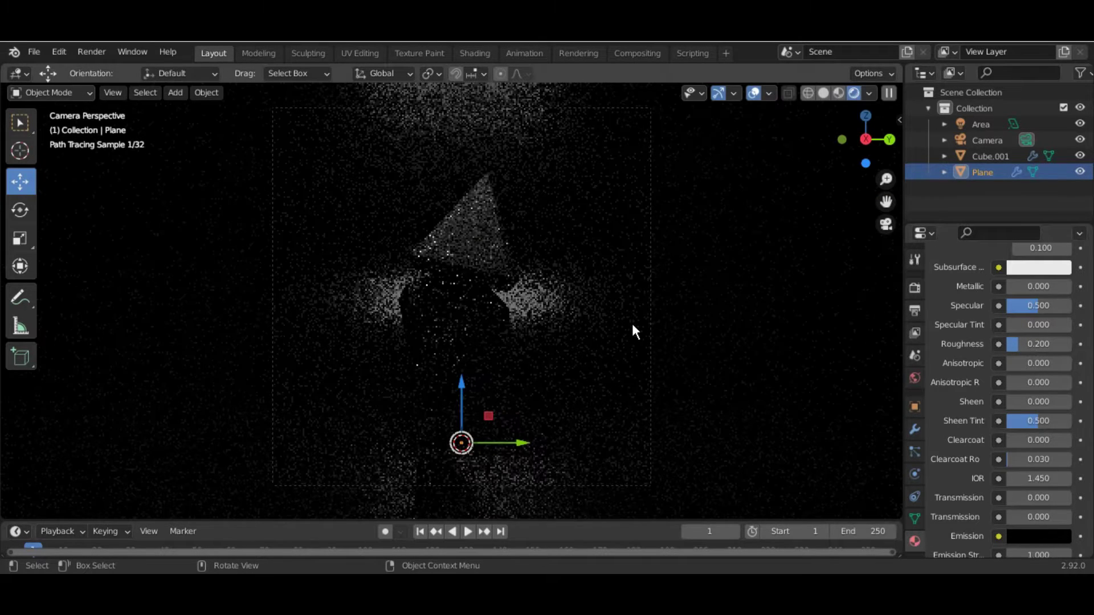
key(z)
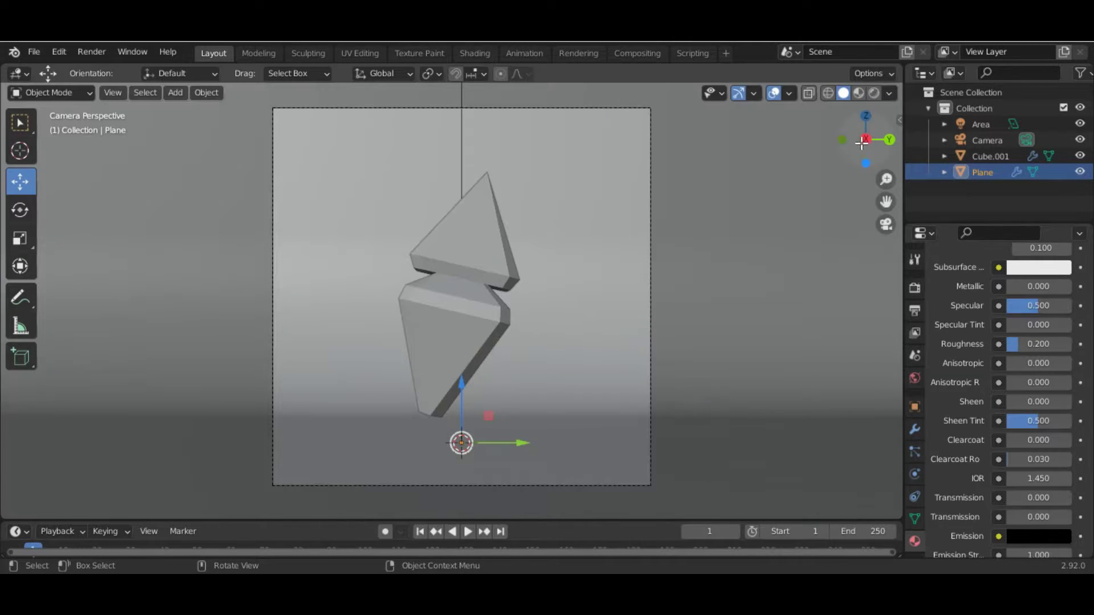
click(861, 143)
Step: Tilt the area light and move it up and to the right in the right side view
click(471, 303)
key(r)
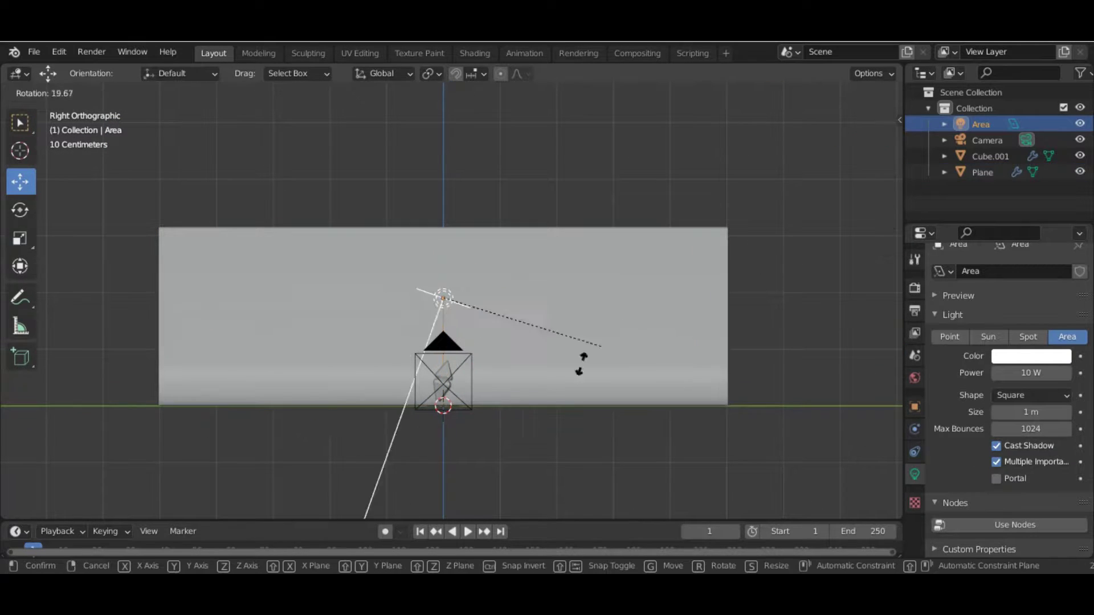
click(580, 366)
key(g)
click(895, 171)
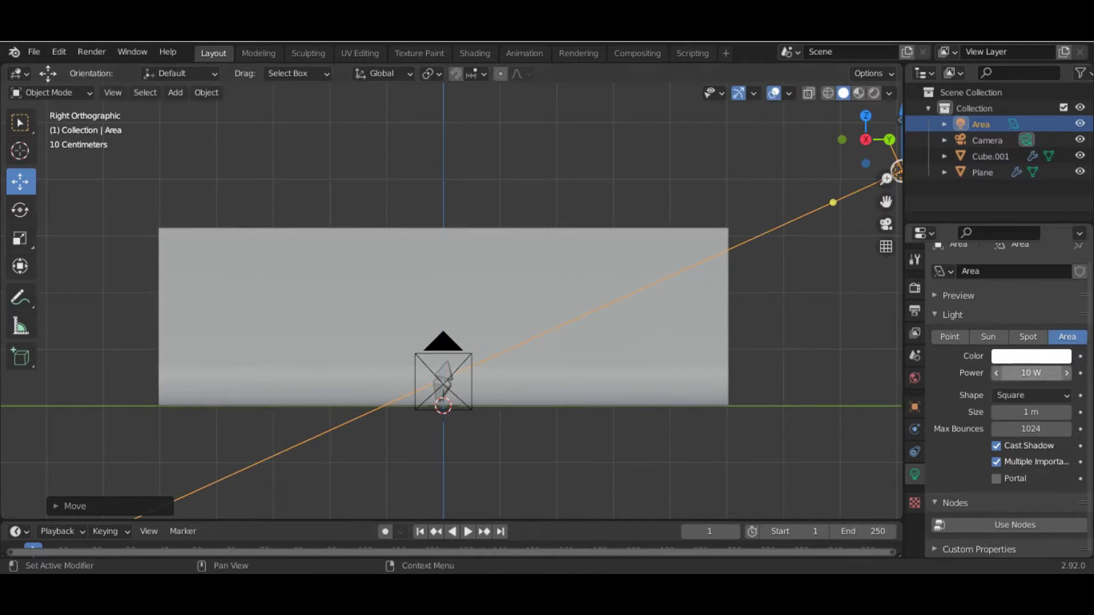
Step: Preview the scene rendered through the camera, then switch to Material Preview
key(KP_0)
key(z)
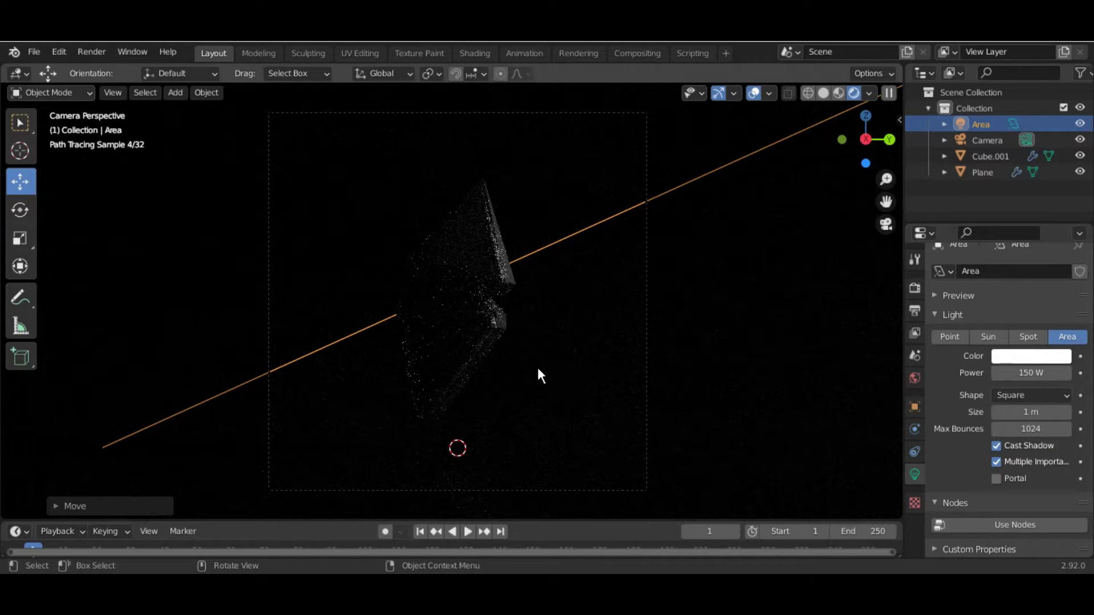
key(z)
click(518, 472)
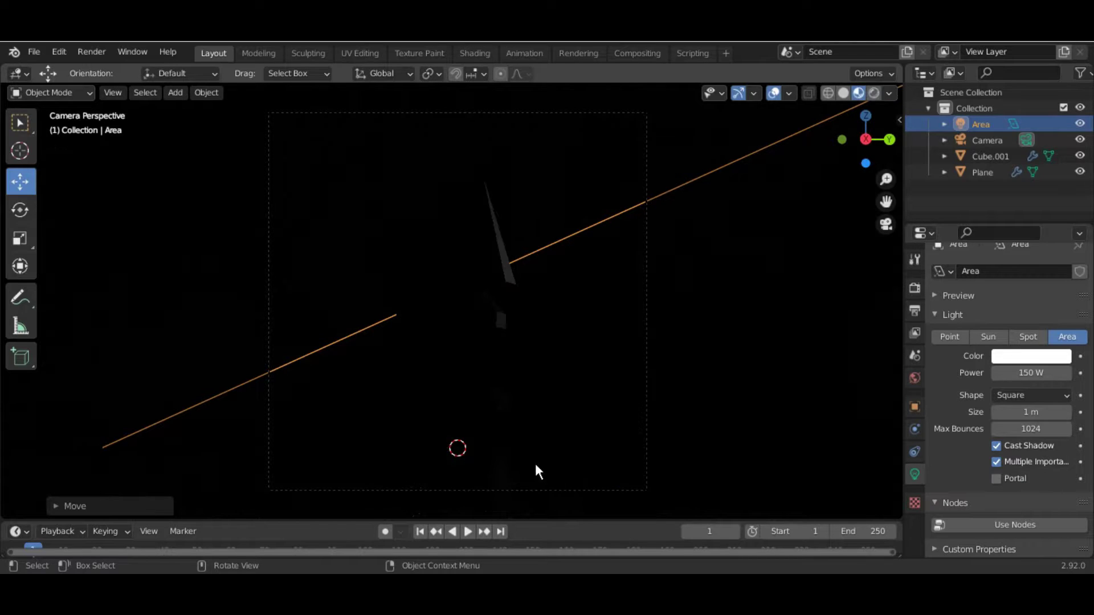
Step: Duplicate the area light, place and rotate the copy lower left, and check from camera
key(KP_3)
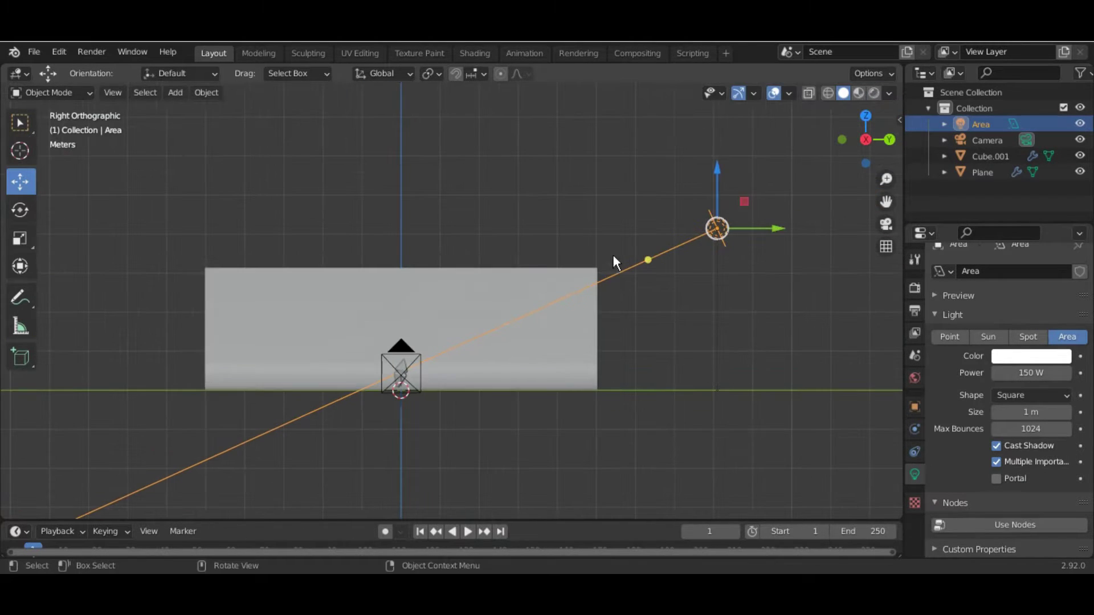
key(shift+d)
click(291, 485)
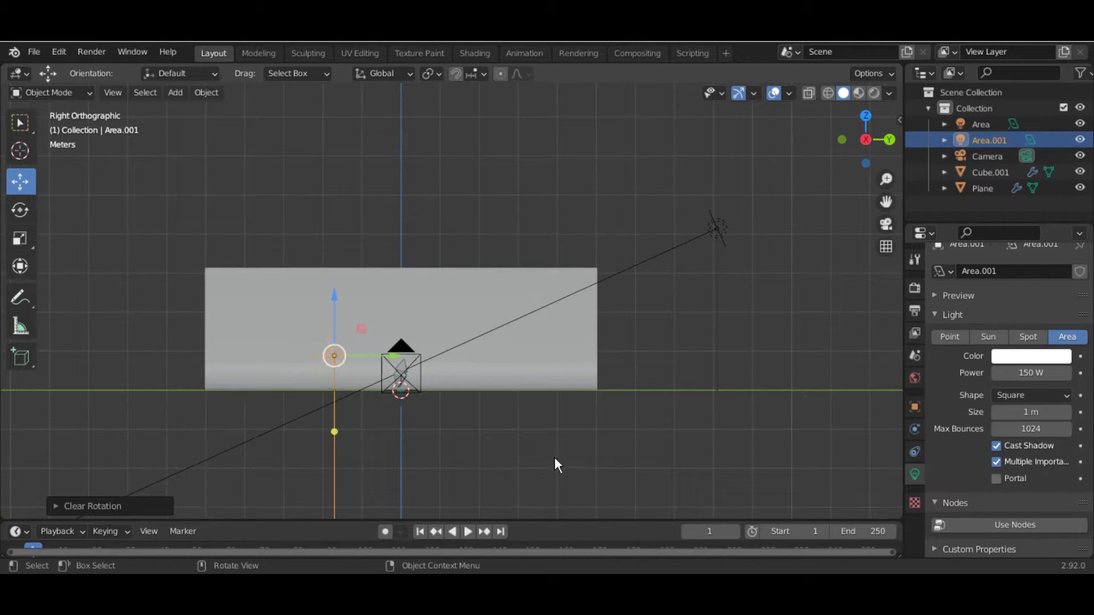
key(r)
click(481, 288)
middle_drag(482, 288, 491, 424)
key(KP_0)
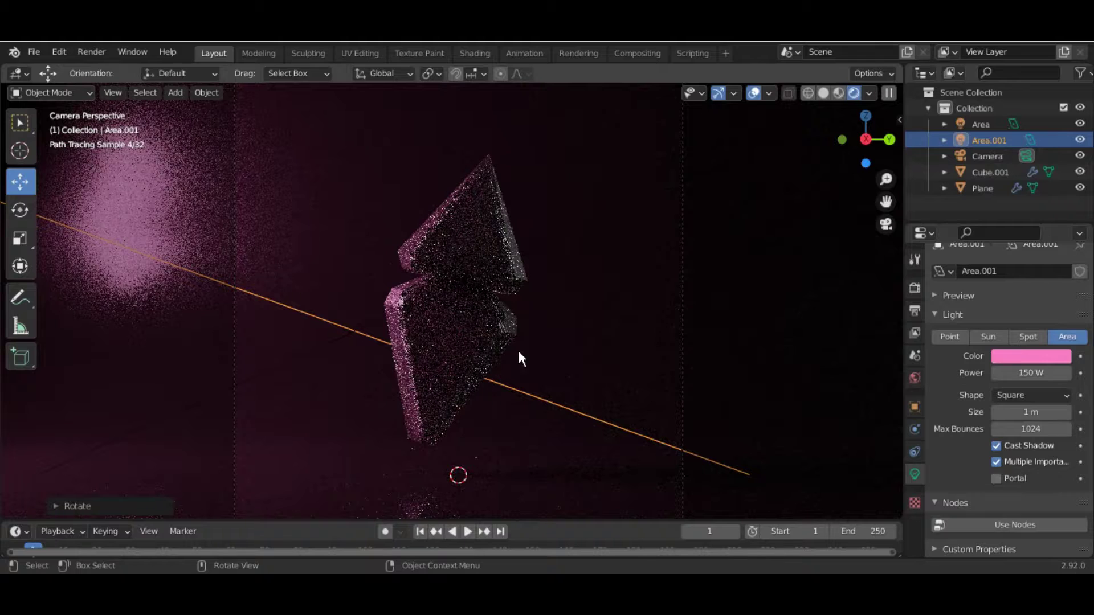
key(z)
Step: Make the pink light a narrow rectangle and reposition the tilted area light from the top view
key(KP_7)
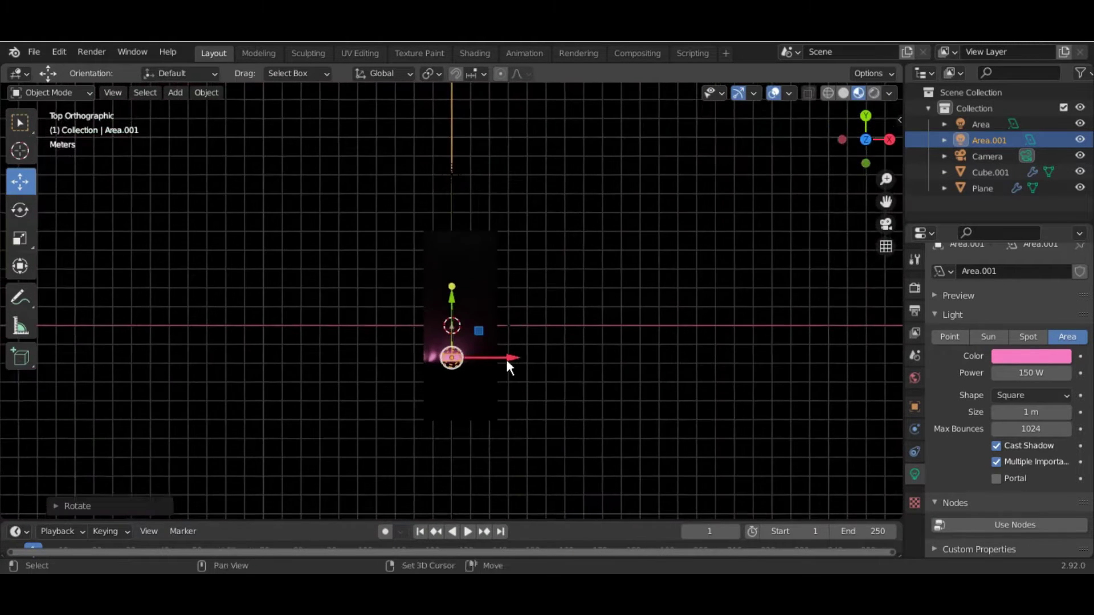
scroll(510, 362, up, 3)
scroll(530, 361, up, 2)
drag(508, 394, 503, 390)
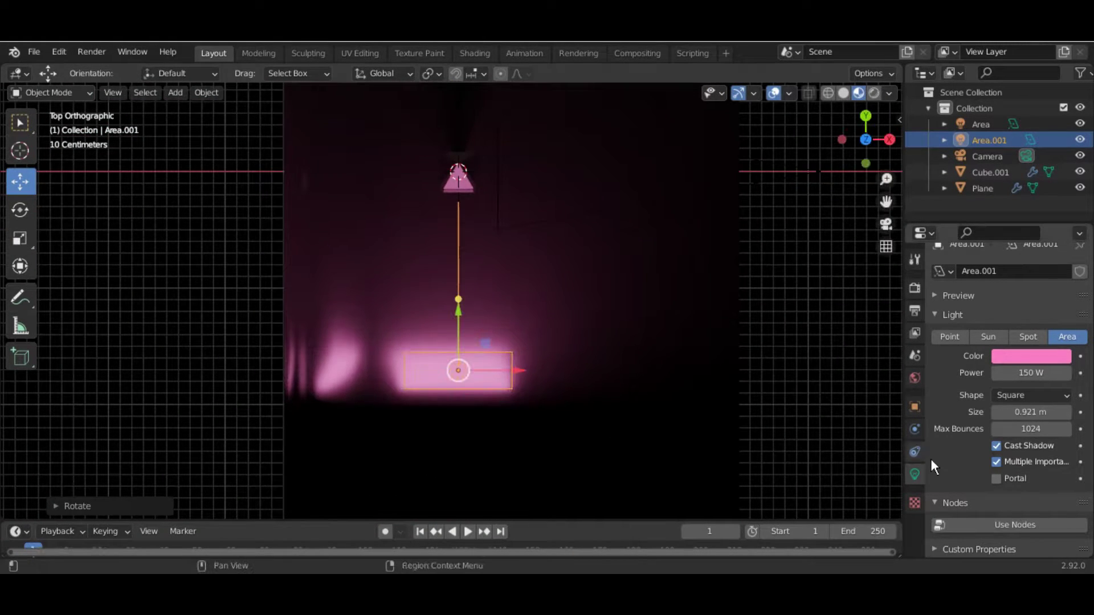
click(1031, 395)
click(1026, 430)
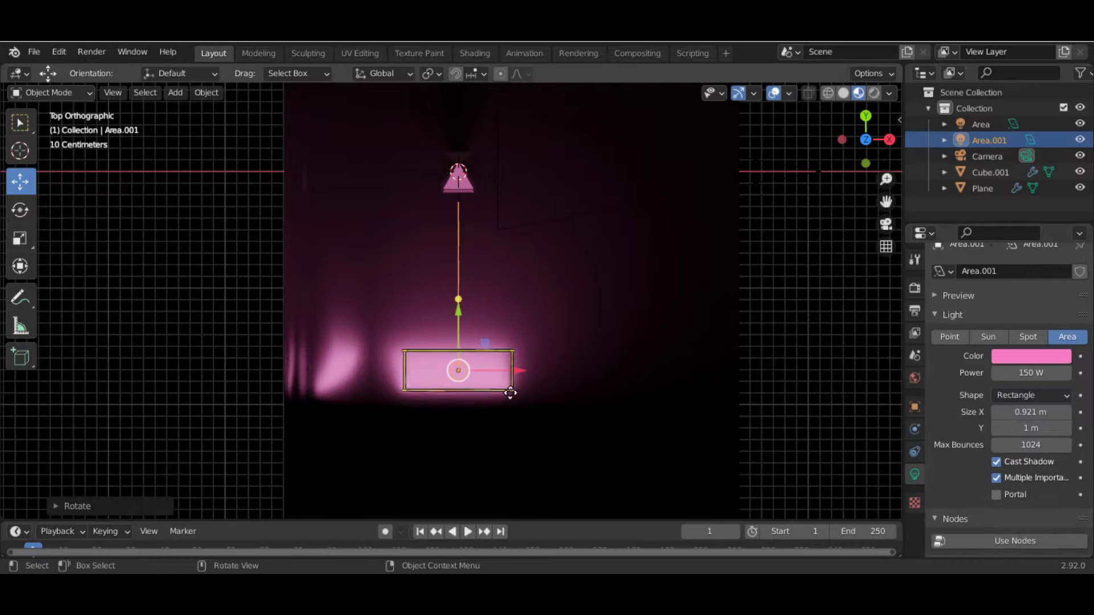
drag(404, 389, 422, 412)
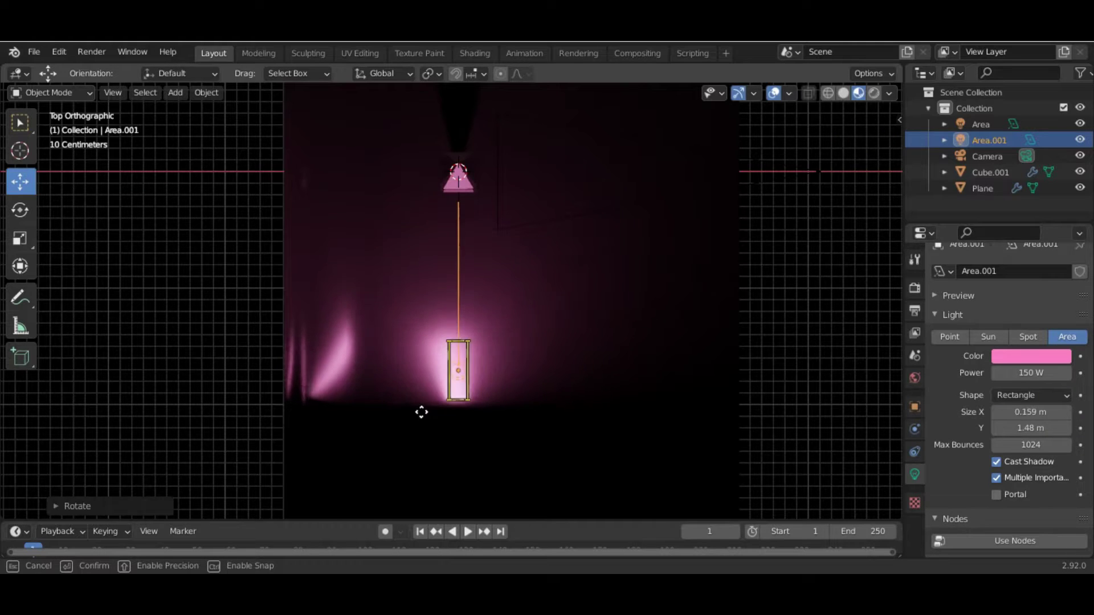
click(622, 451)
key(g)
click(587, 392)
Step: Check the rendered camera view, then delete the pink Area.001 light
key(z)
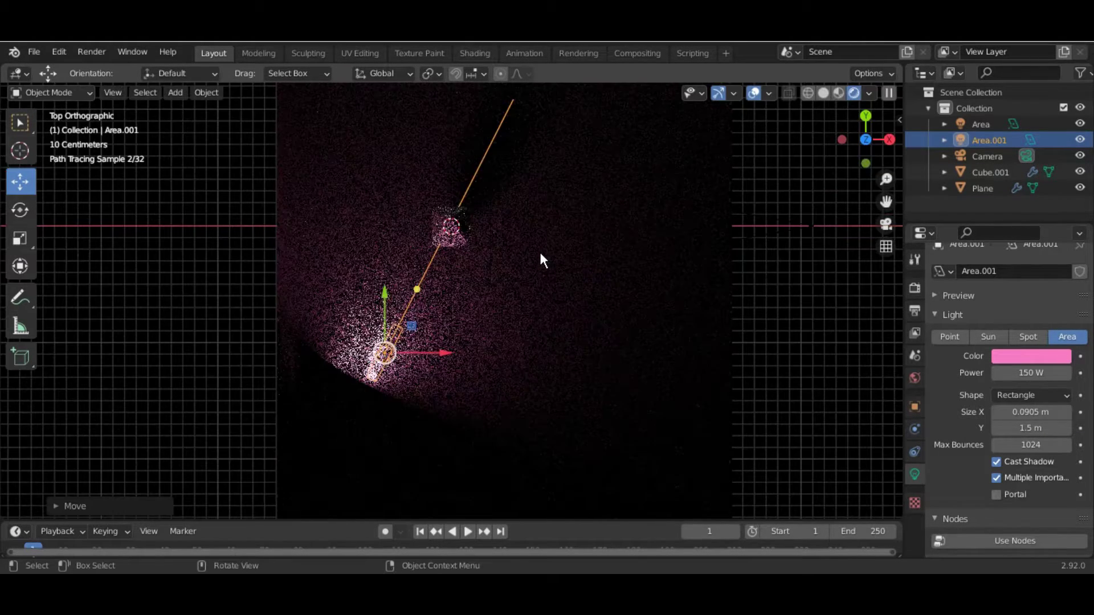
key(KP_0)
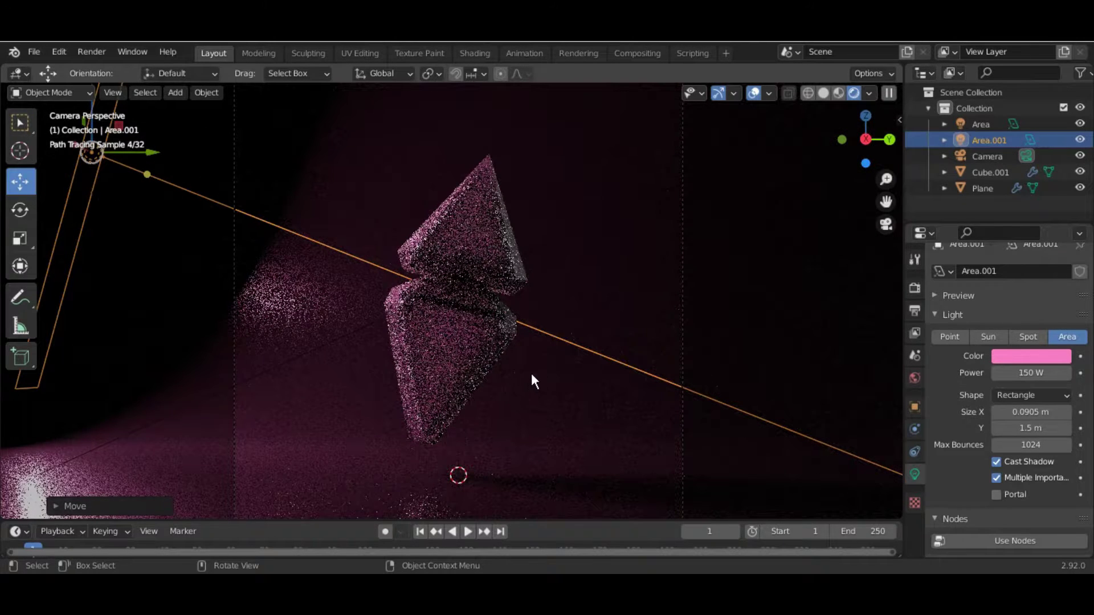
mouse_move(531, 374)
middle_down()
mouse_move(423, 352)
mouse_move(474, 378)
middle_up()
key(Delete)
Step: Return to Solid shading and delete the remaining Area light
key(z)
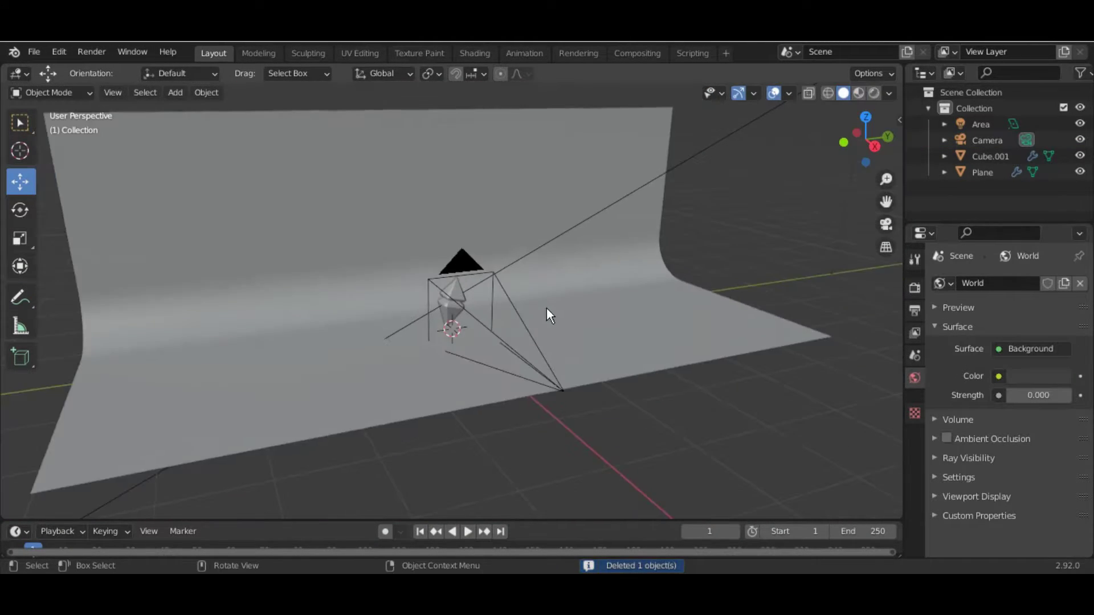
scroll(572, 400, down, 5)
key(Delete)
mouse_move(428, 360)
middle_down()
mouse_move(514, 378)
mouse_move(503, 228)
middle_up()
Step: Add a cube and scale it along Y into a smaller thin slab
key(shift+a)
click(615, 225)
middle_drag(620, 220, 653, 331)
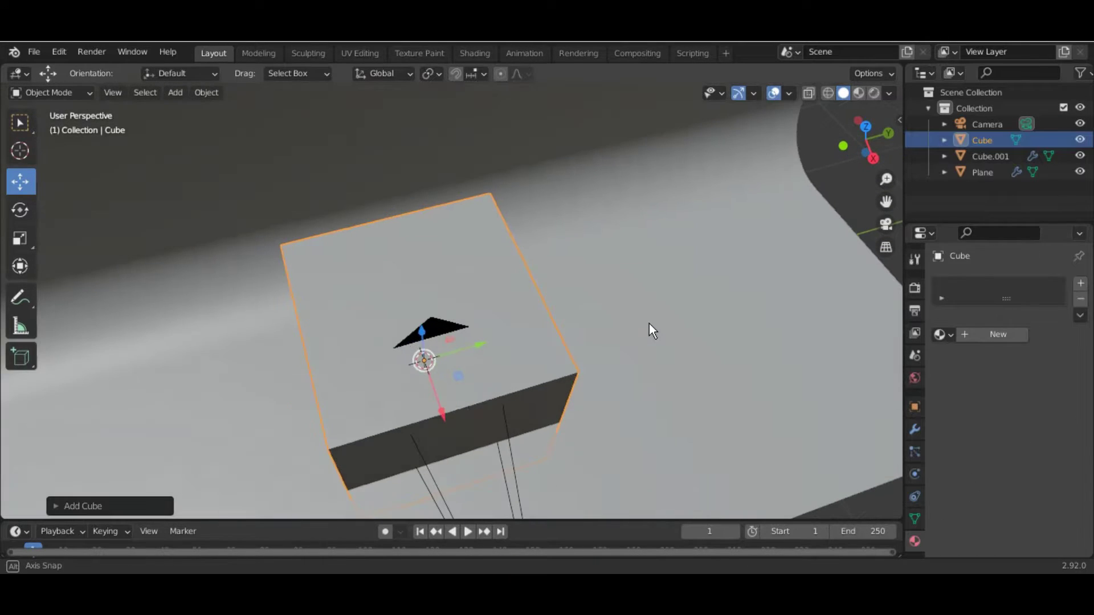
key(s)
key(y)
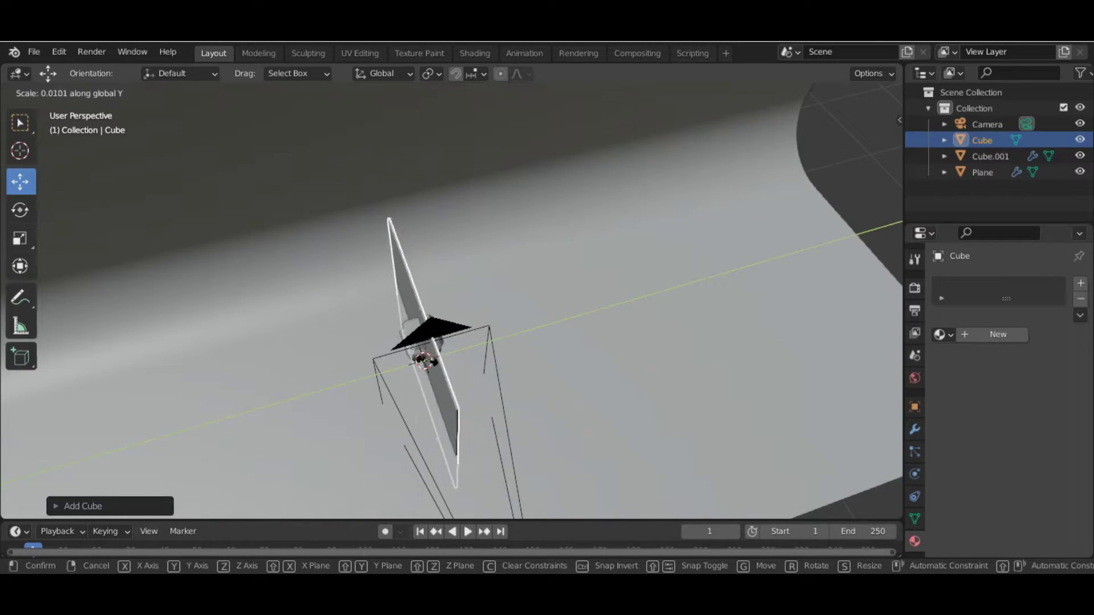
key(Return)
key(s)
key(Return)
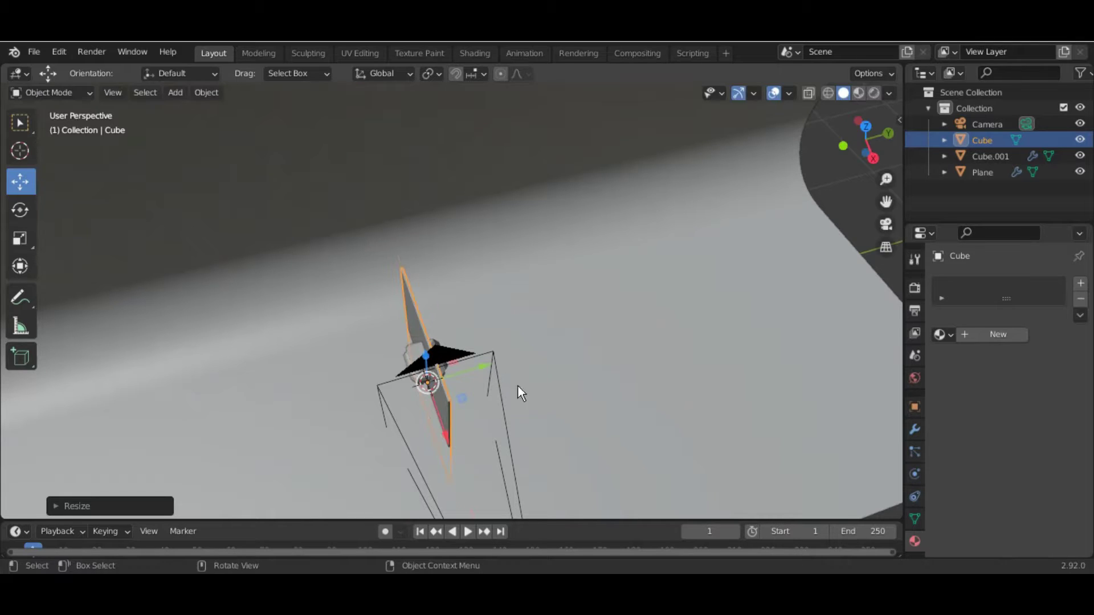
Step: Inspect the slab's mesh in vertex Edit Mode from the right side view
key(KP_3)
key(Tab)
middle_drag(696, 255, 547, 317)
key(KP_3)
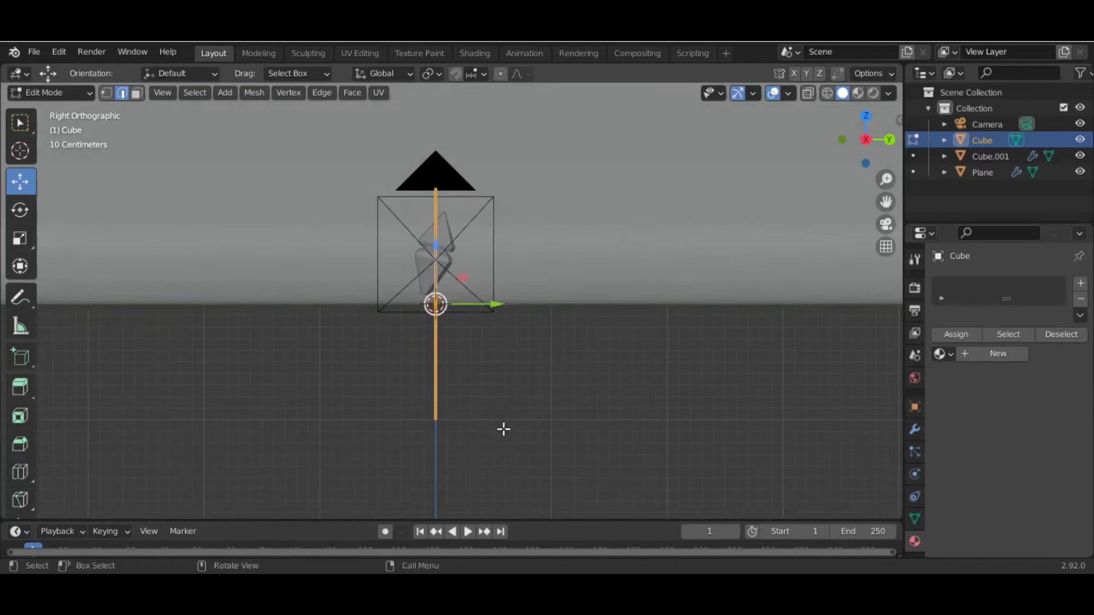
key(1)
key(Tab)
Step: Move the slab to the right of the crystal and rotate it from the top view
shift+middle_drag(465, 324, 449, 418)
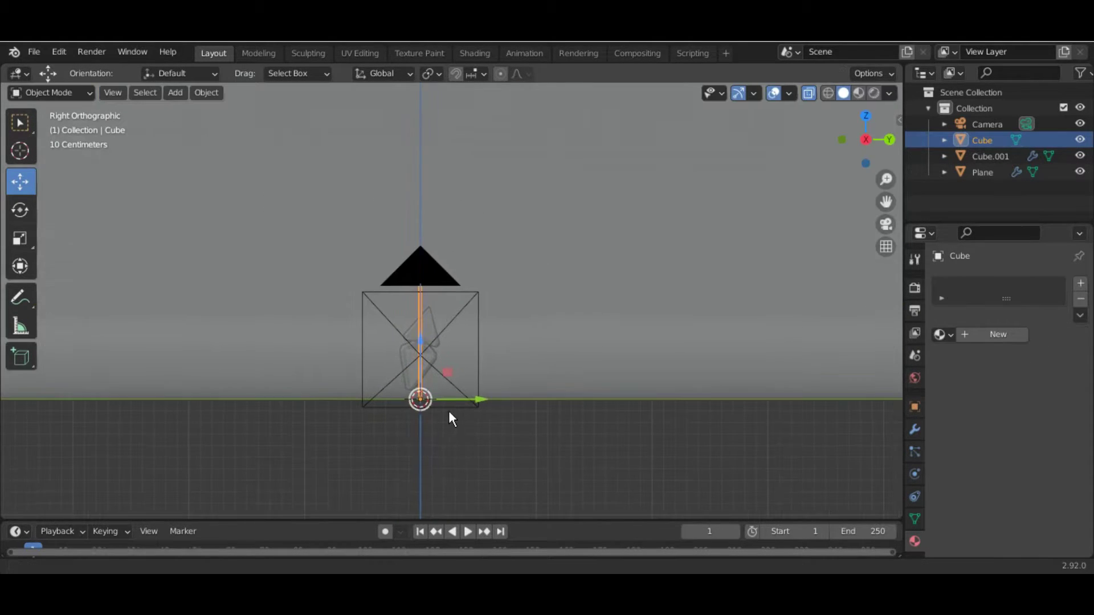
key(g)
click(606, 366)
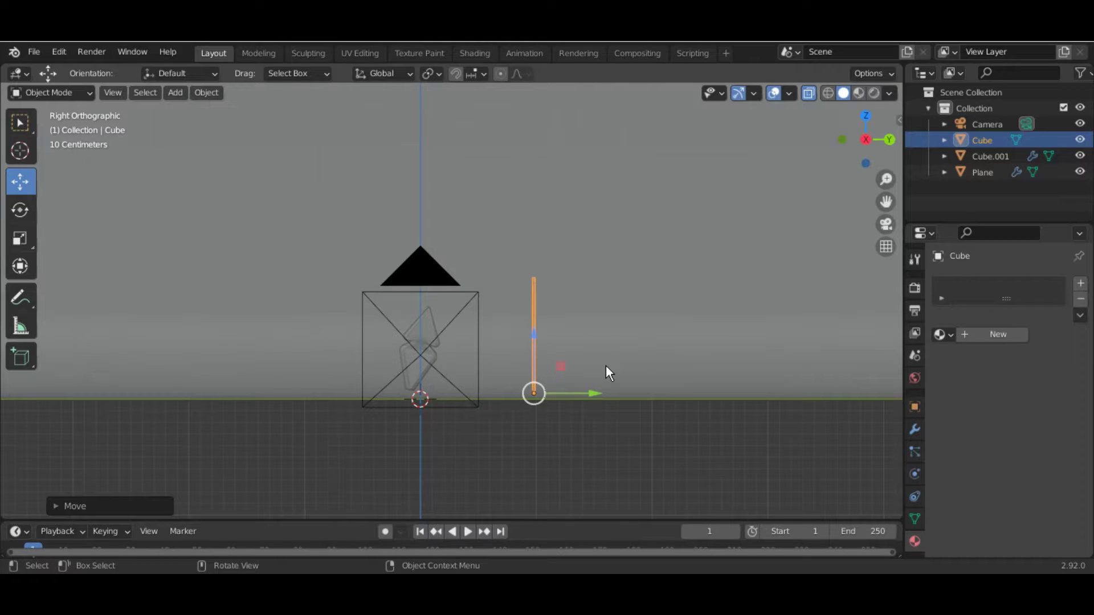
scroll(557, 426, down, 2)
middle_drag(557, 426, 709, 440)
key(KP_7)
key(r)
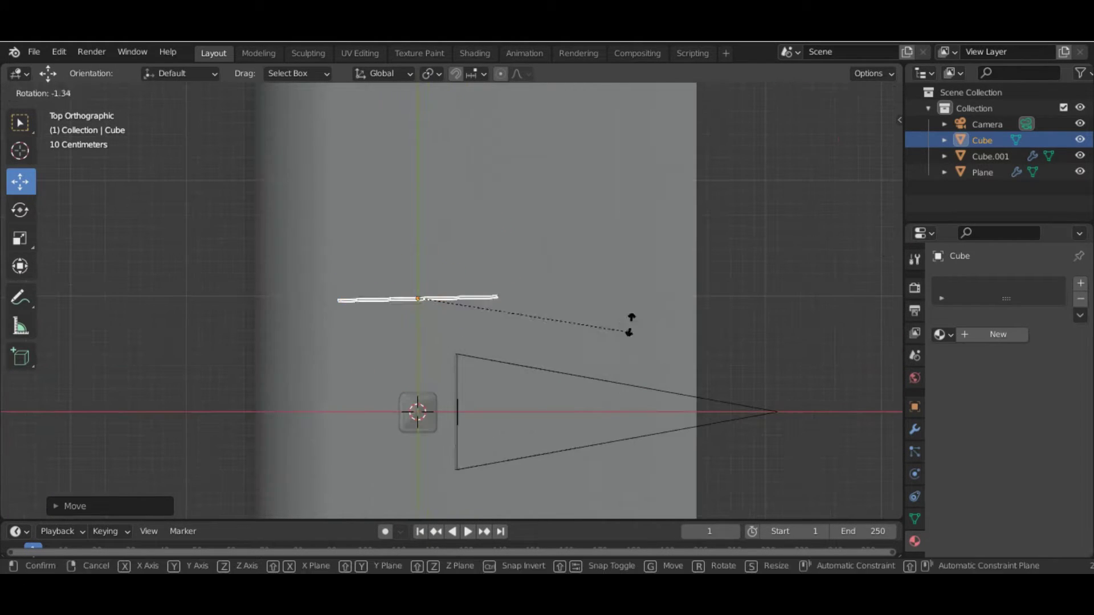
click(569, 254)
mouse_move(443, 273)
middle_down()
mouse_move(535, 312)
mouse_move(518, 275)
mouse_move(569, 261)
middle_up()
Step: Switch to the Shading workspace and create a new material for the panel
click(475, 53)
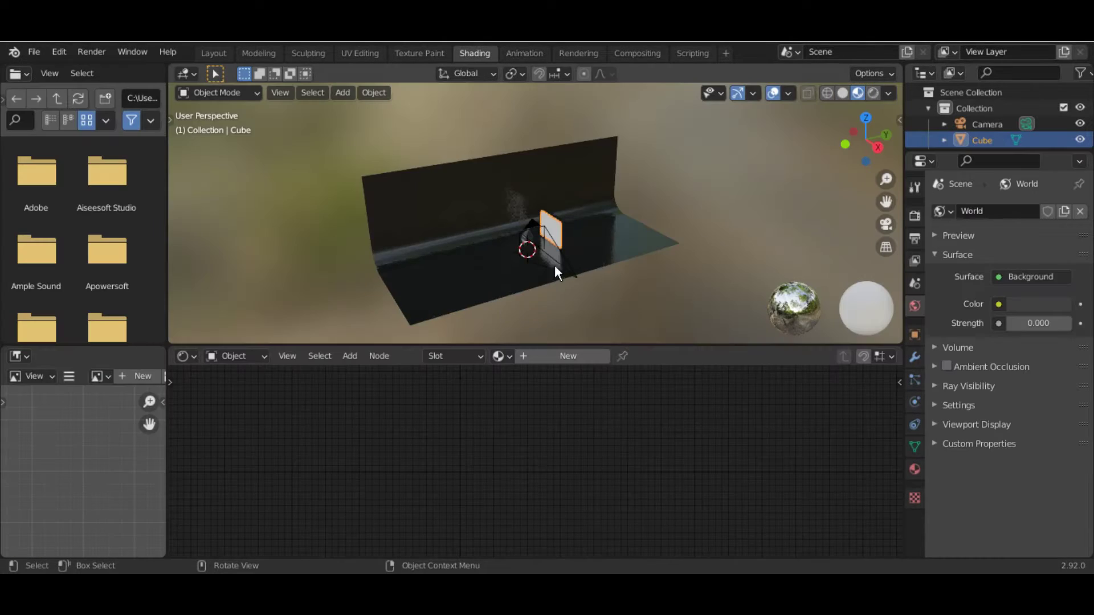
key(KP_Decimal)
click(553, 356)
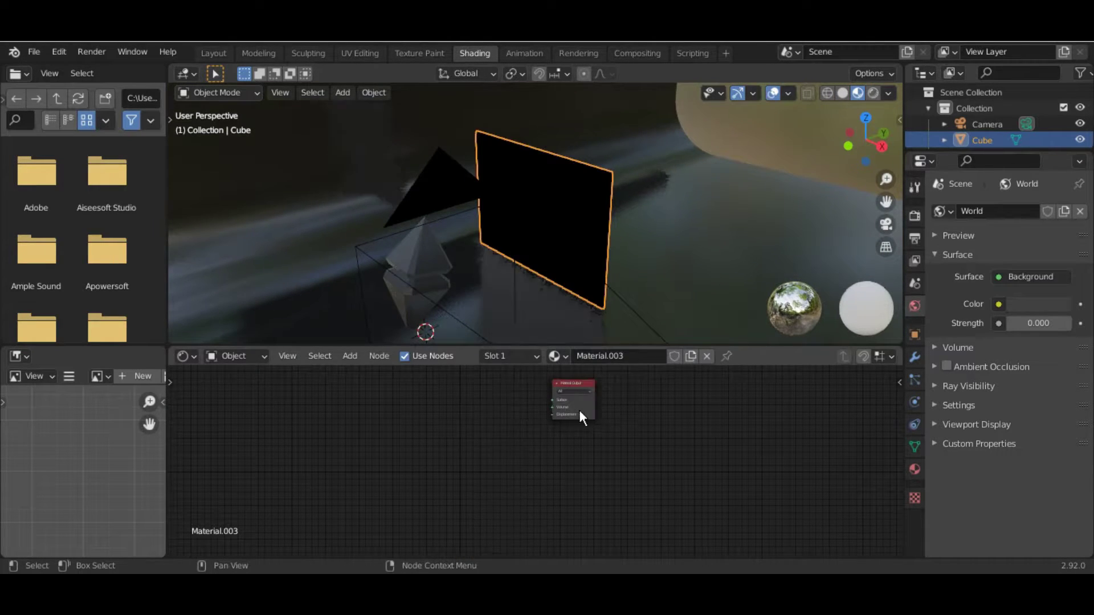
drag(582, 416, 650, 441)
Step: Add an Emission node connected to the Material Output surface
key(shift+a)
click(414, 387)
text(emo)
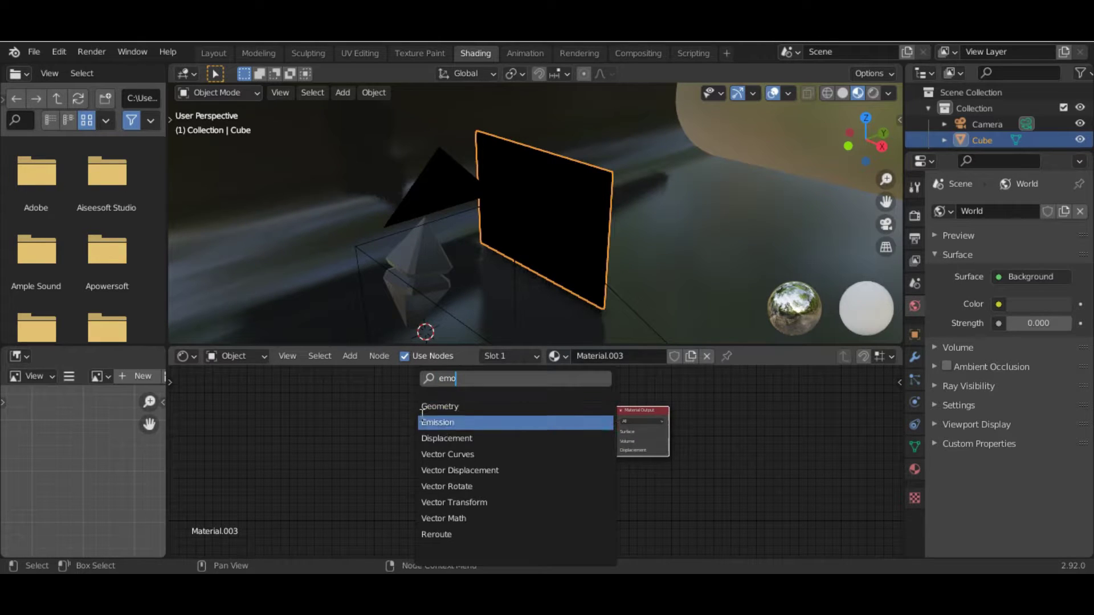
key(Return)
drag(612, 430, 614, 432)
drag(431, 403, 547, 428)
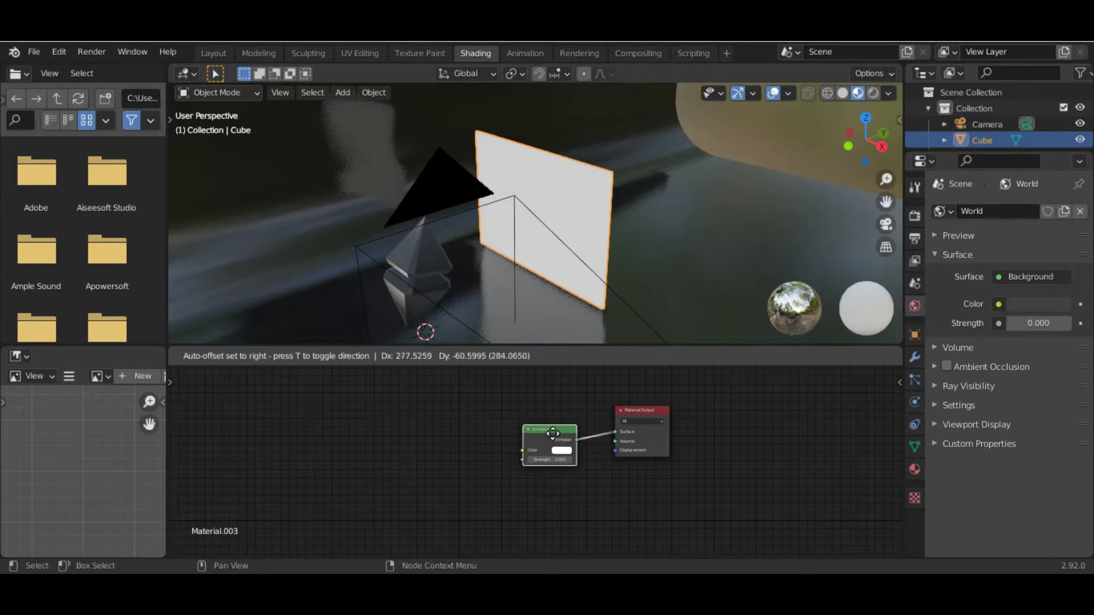
Step: Add a Gradient Texture node feeding the Emission colour
key(shift+a)
click(354, 389)
text(gra)
key(Return)
click(382, 433)
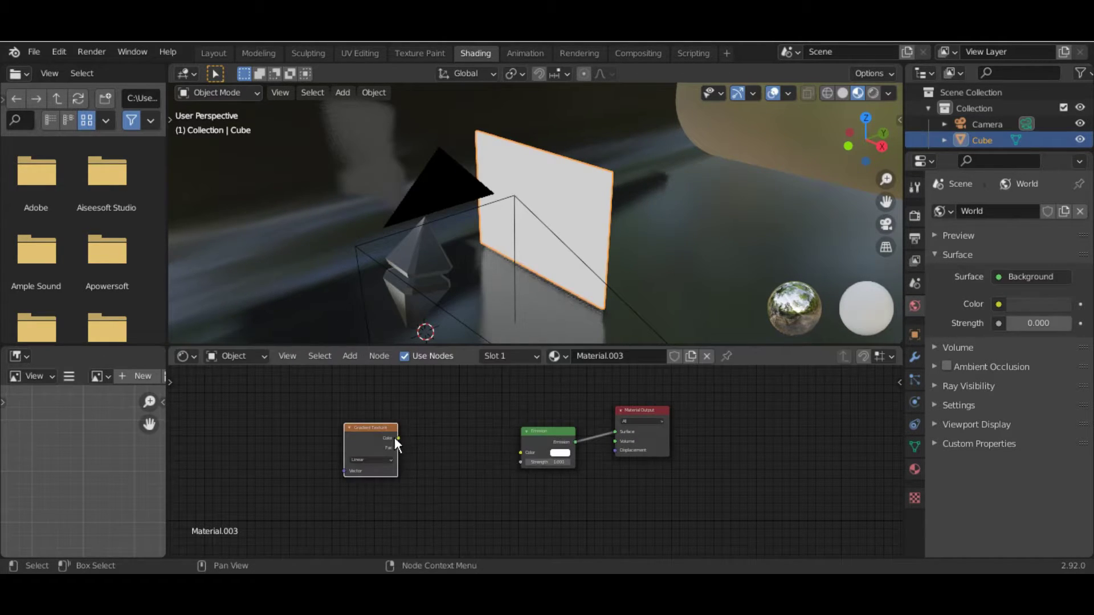
drag(398, 439, 521, 453)
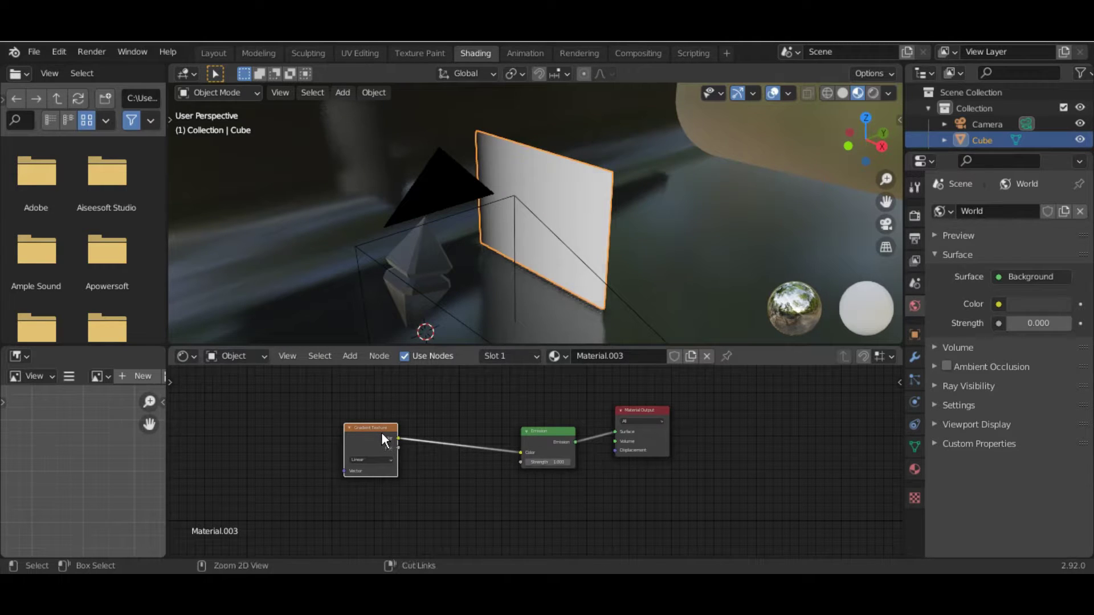
Step: Add Texture Coordinate and Mapping nodes and try different Mapping rotations
key(ctrl+t)
scroll(477, 459, up, 1)
scroll(481, 453, up, 2)
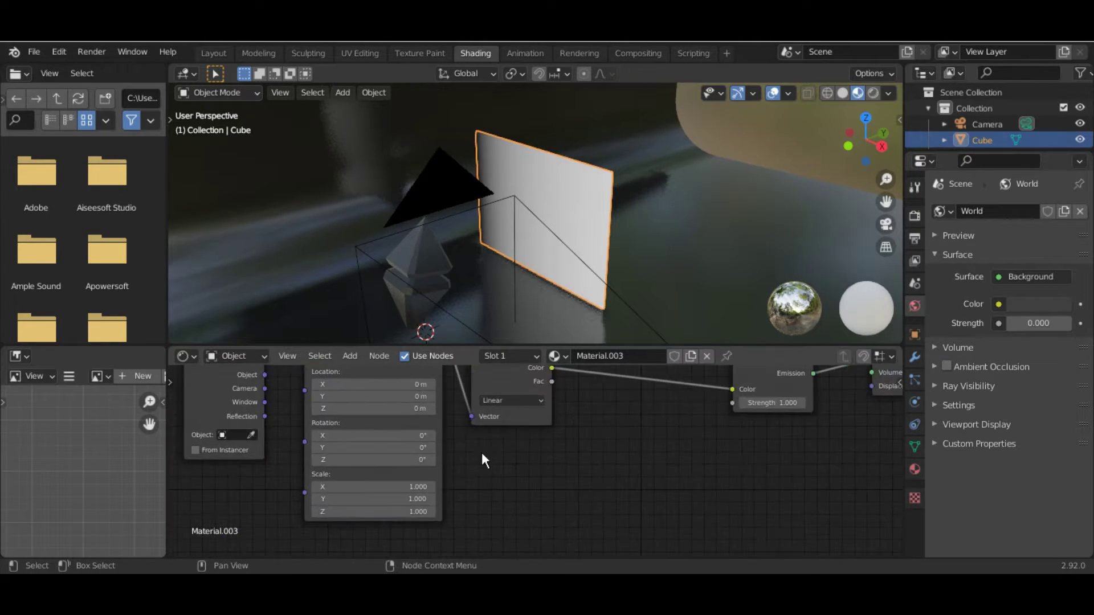
scroll(481, 452, up, 2)
scroll(424, 469, up, 1)
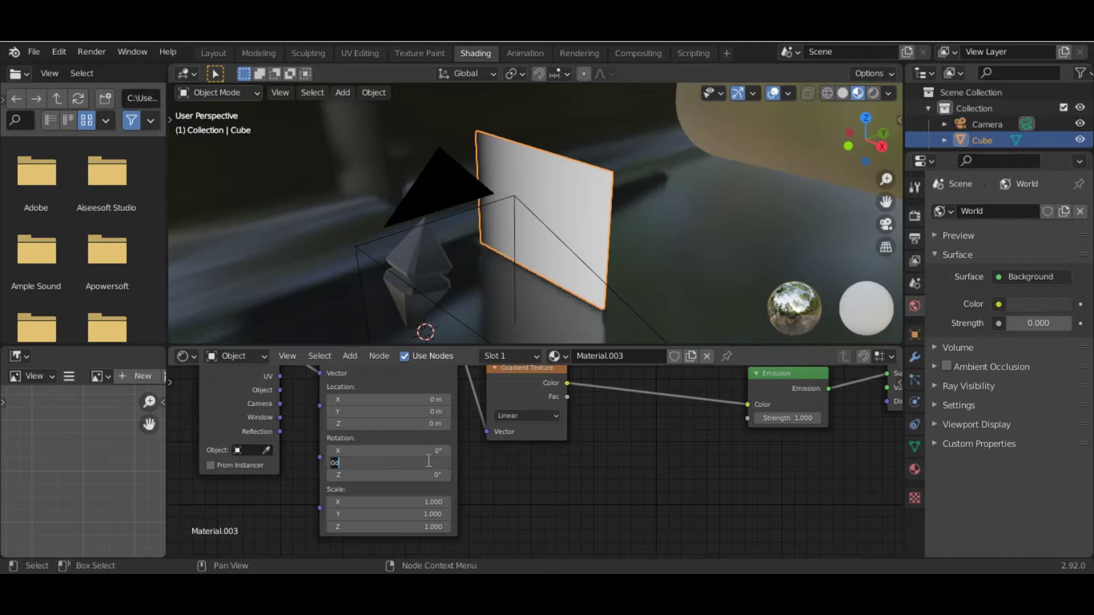
key(Return)
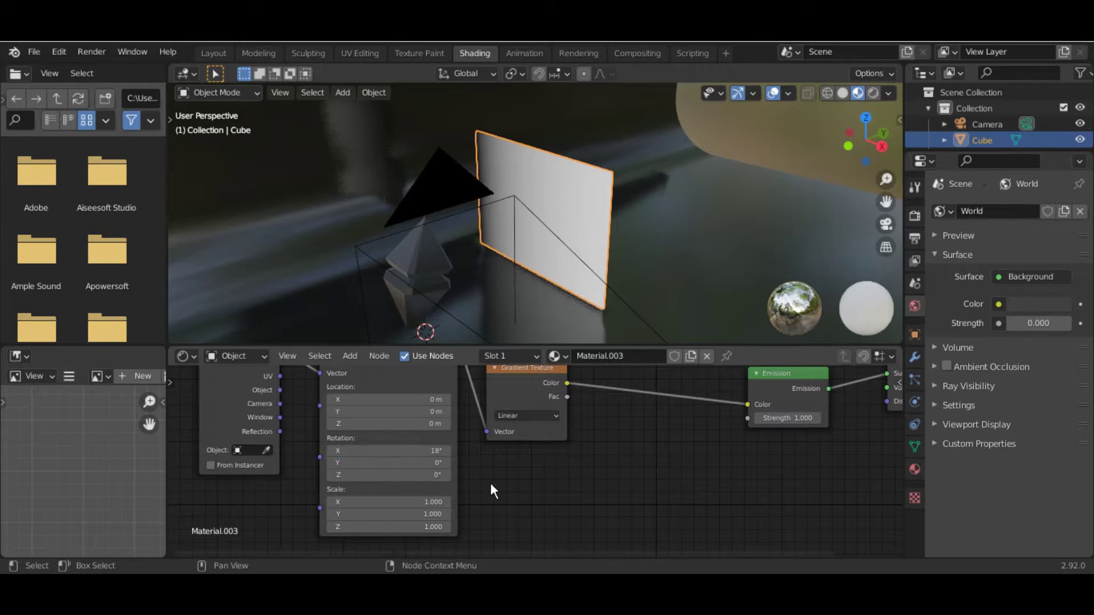
key(Return)
drag(399, 450, 433, 451)
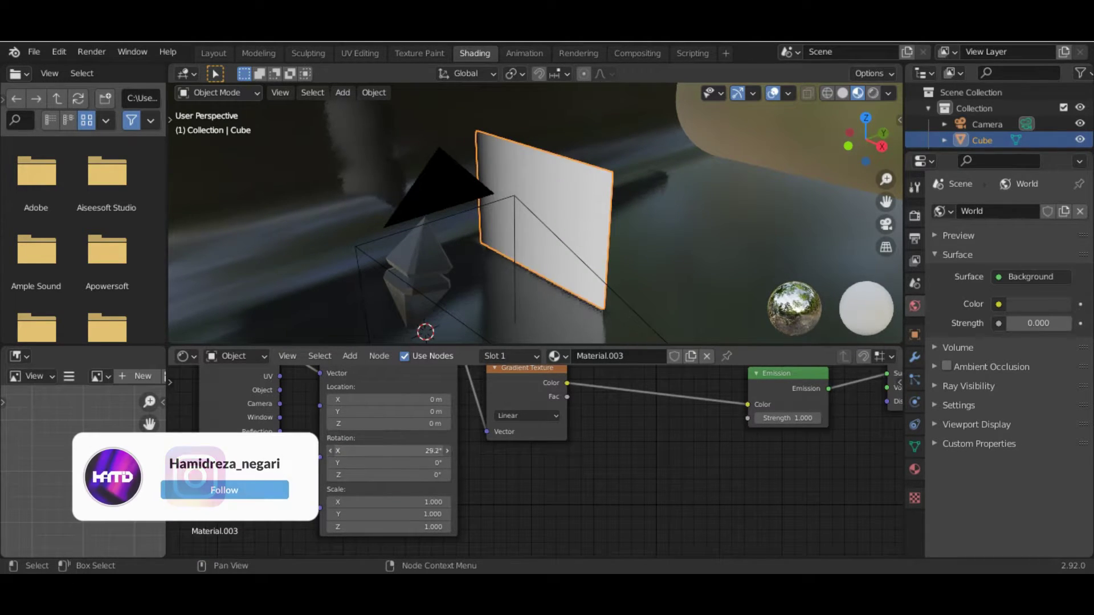
key(ctrl+z)
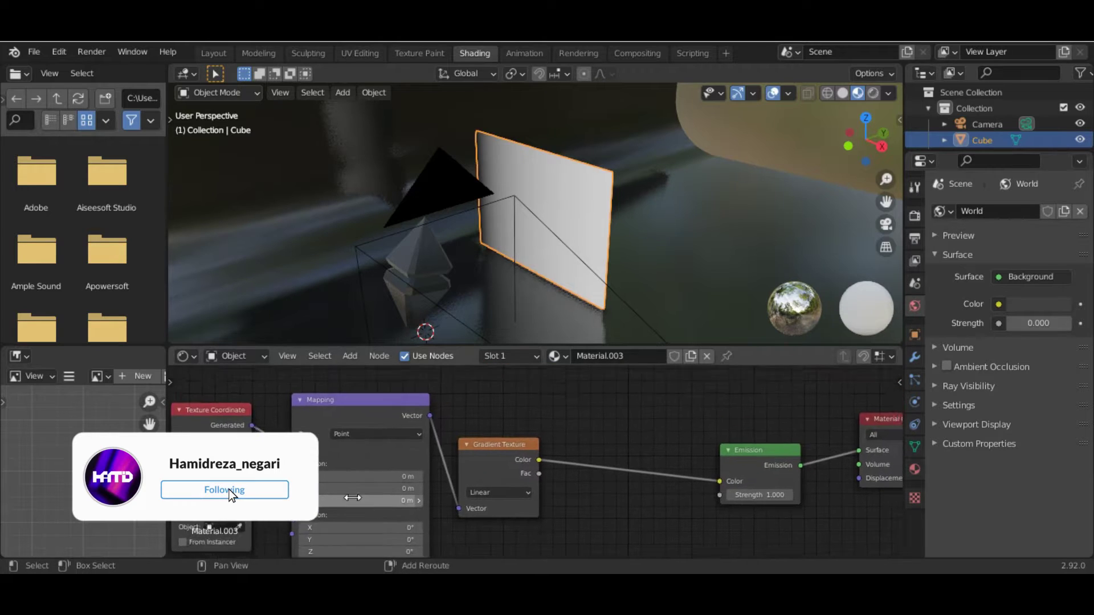
Step: Set the Mapping Z rotation back to 0
middle_drag(397, 472, 350, 475)
drag(364, 478, 399, 478)
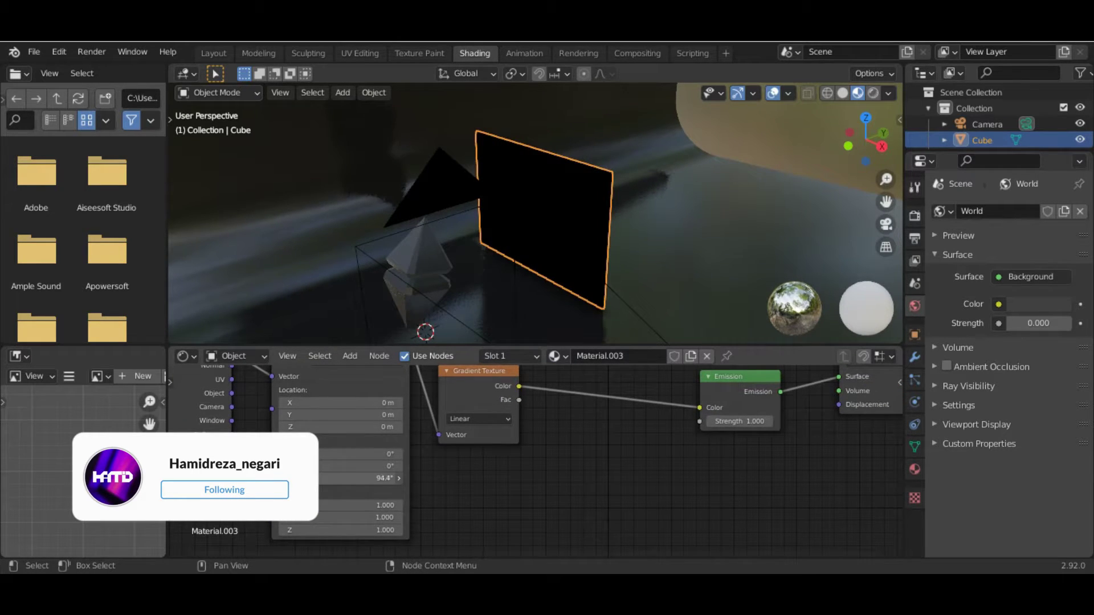
click(368, 478)
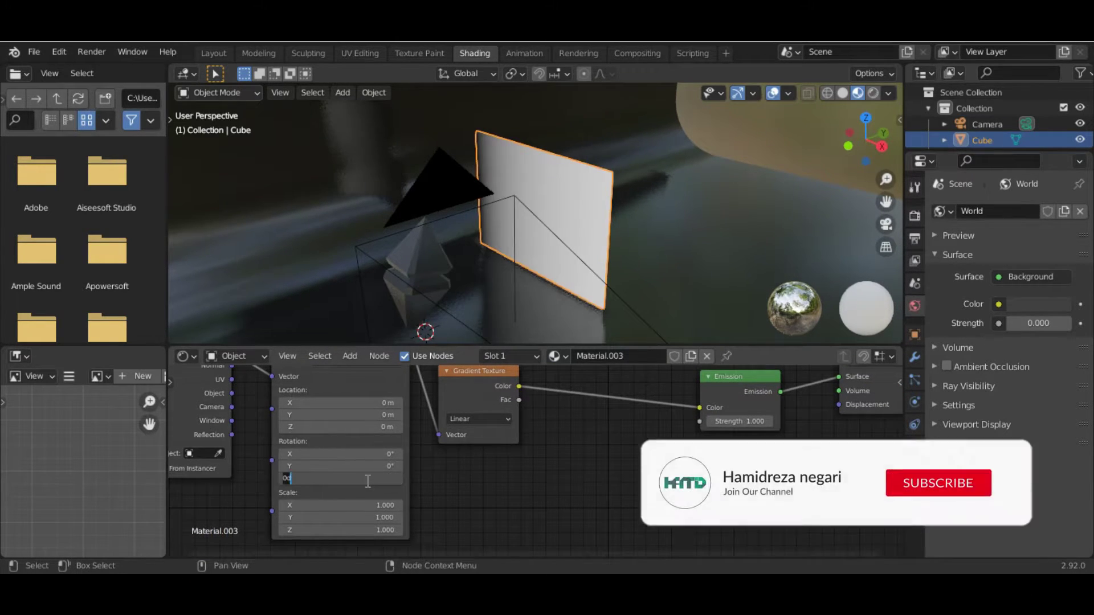
text(0)
key(Return)
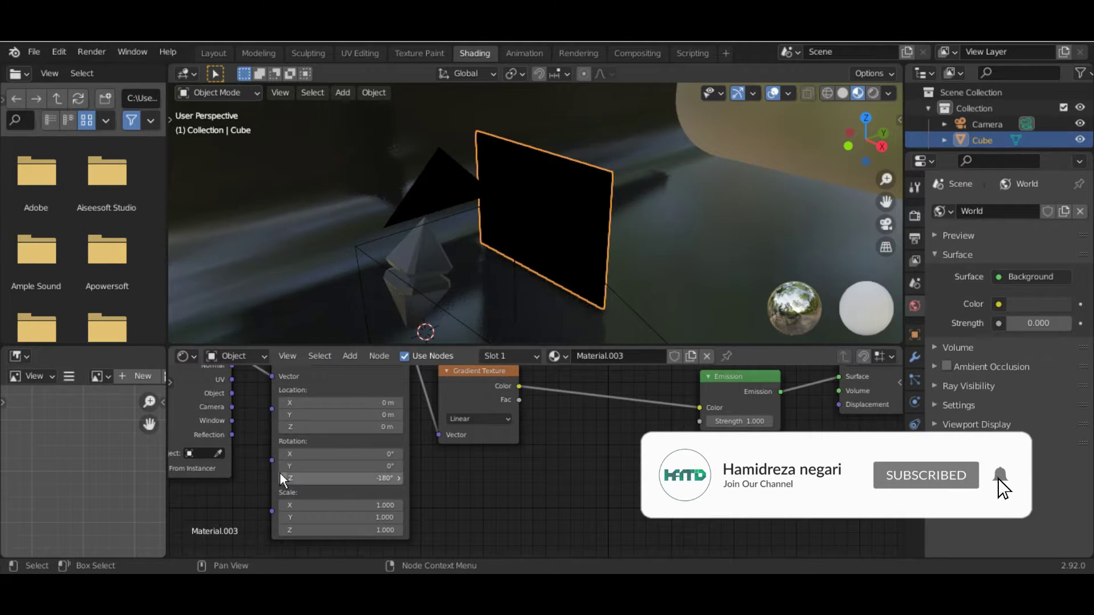
click(370, 480)
text(0)
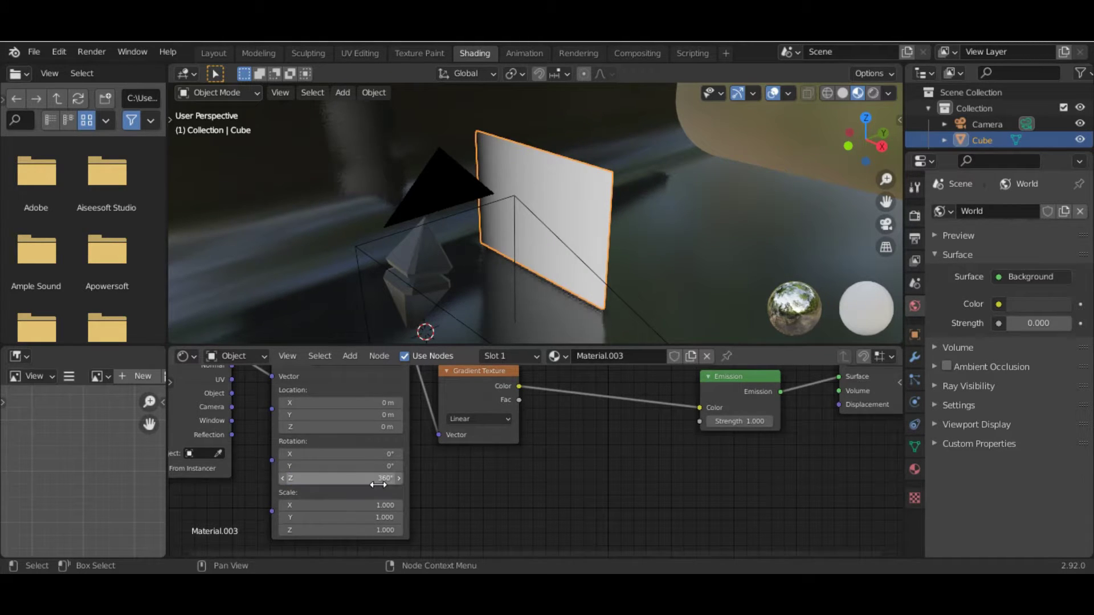
Step: Delete the Texture Coordinate and Mapping nodes
middle_drag(464, 321, 515, 251)
scroll(547, 410, down, 2)
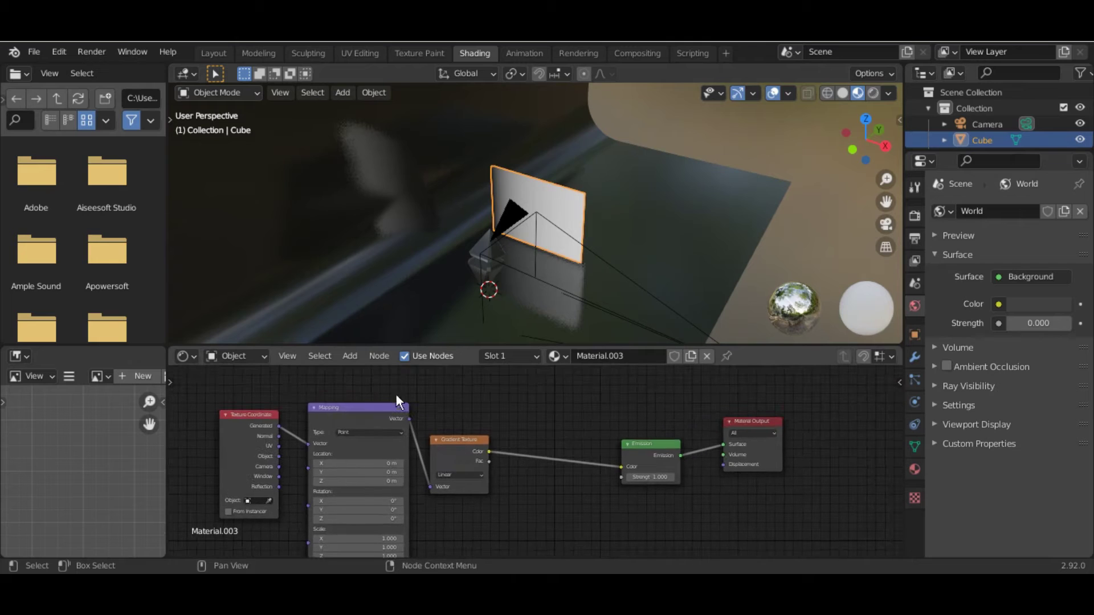
drag(397, 396, 245, 447)
key(Delete)
Step: Try turning the panel 180° around X with rx180, then undo it
click(599, 198)
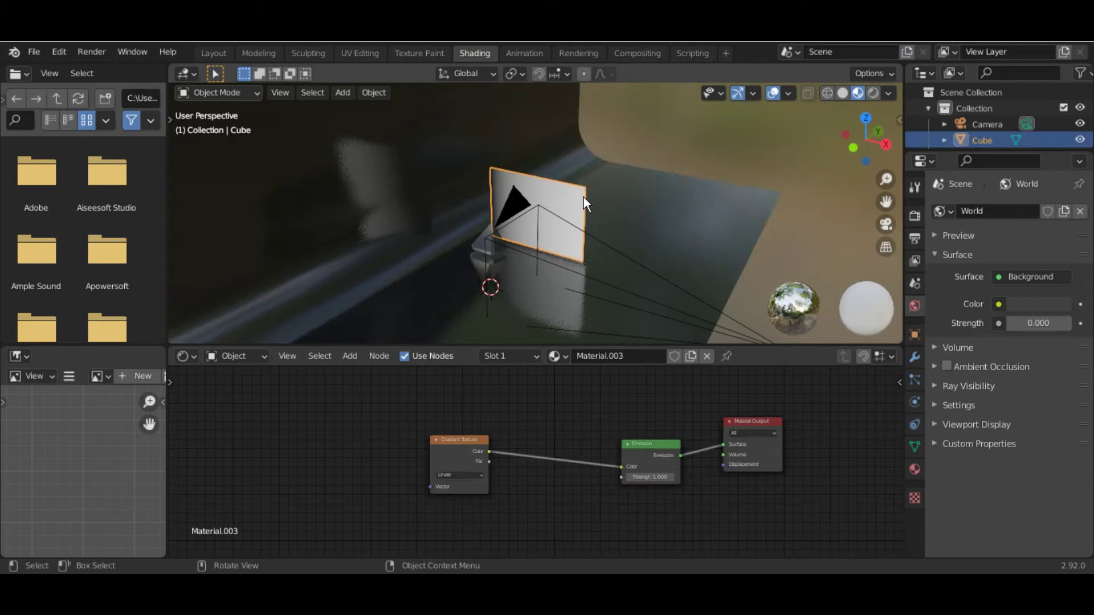
text(rx180)
key(Return)
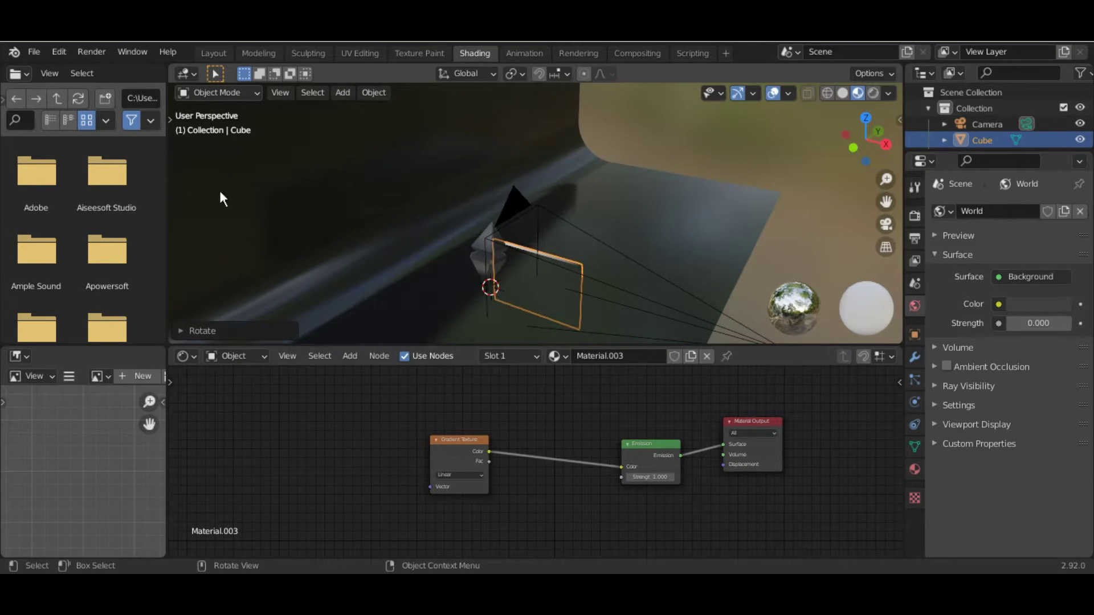
key(ctrl+z)
key(ctrl+z)
Step: Reselect the emission panel and raise it vertically beside the crystal
click(186, 184)
click(549, 254)
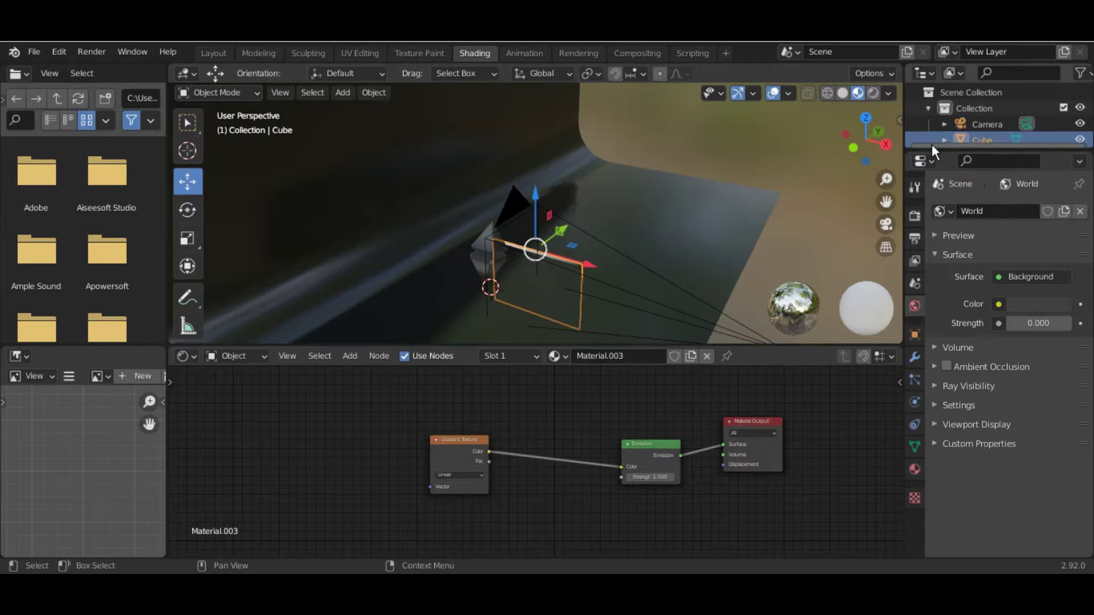
click(886, 144)
drag(532, 241, 582, 210)
middle_drag(562, 247, 664, 316)
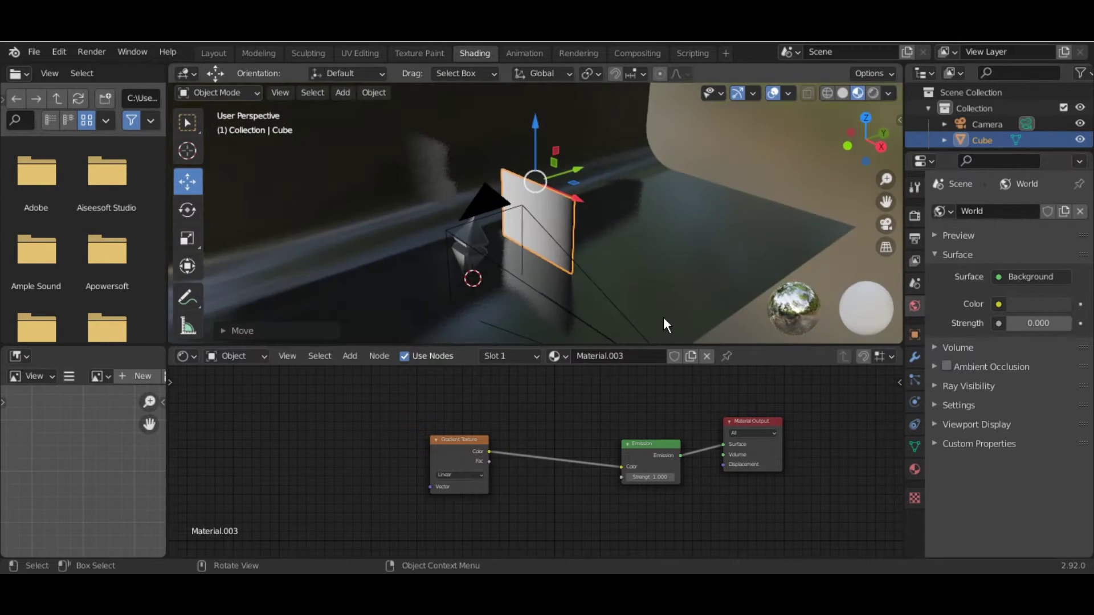
key(shift+a)
Step: Add a ColorRamp node and insert it between Gradient Texture and Emission
click(400, 385)
click(428, 422)
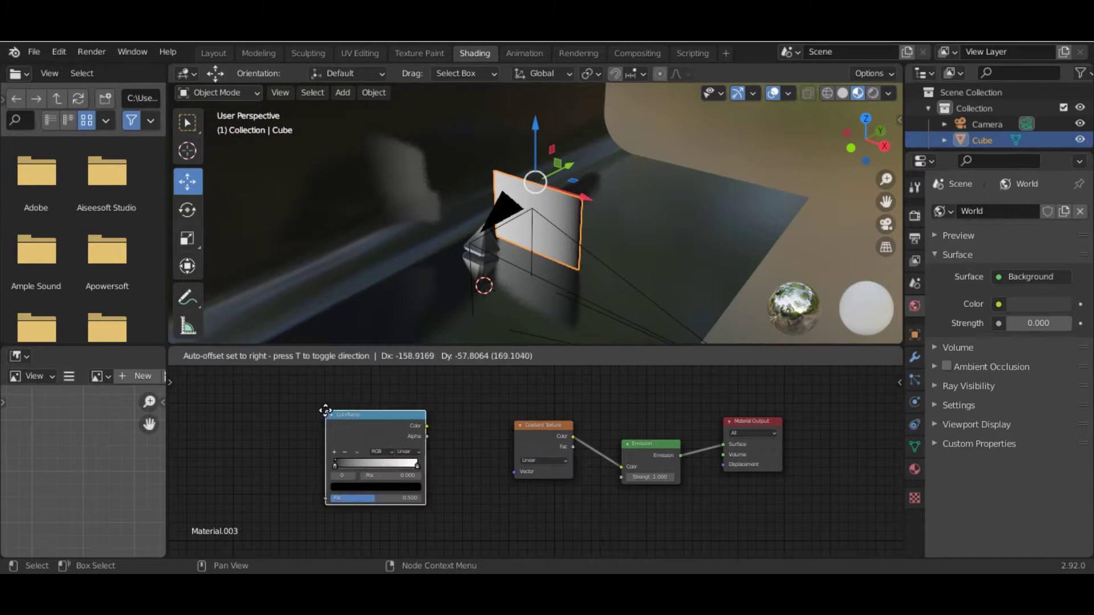
click(365, 456)
drag(412, 426, 515, 472)
scroll(562, 247, up, 2)
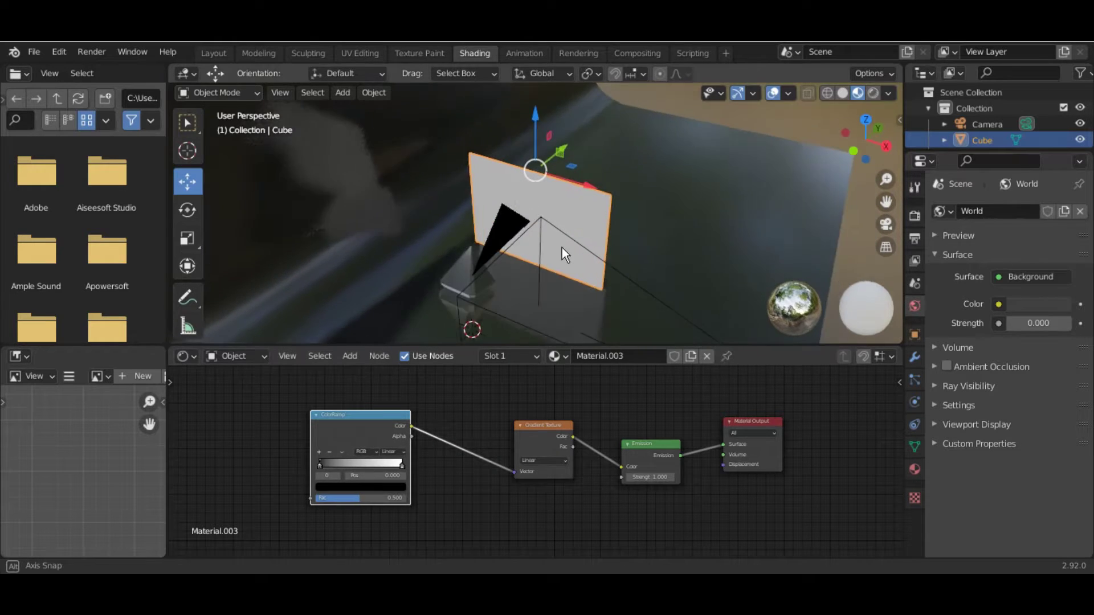
scroll(576, 241, up, 3)
drag(544, 425, 489, 426)
mouse_move(385, 414)
mouse_down()
mouse_move(499, 499)
mouse_move(428, 500)
mouse_move(628, 425)
mouse_up()
Step: Tighten the ramp stops, set Emission Strength to 5, and preview the camera render
mouse_move(634, 479)
mouse_down()
mouse_move(578, 478)
mouse_move(620, 476)
mouse_up()
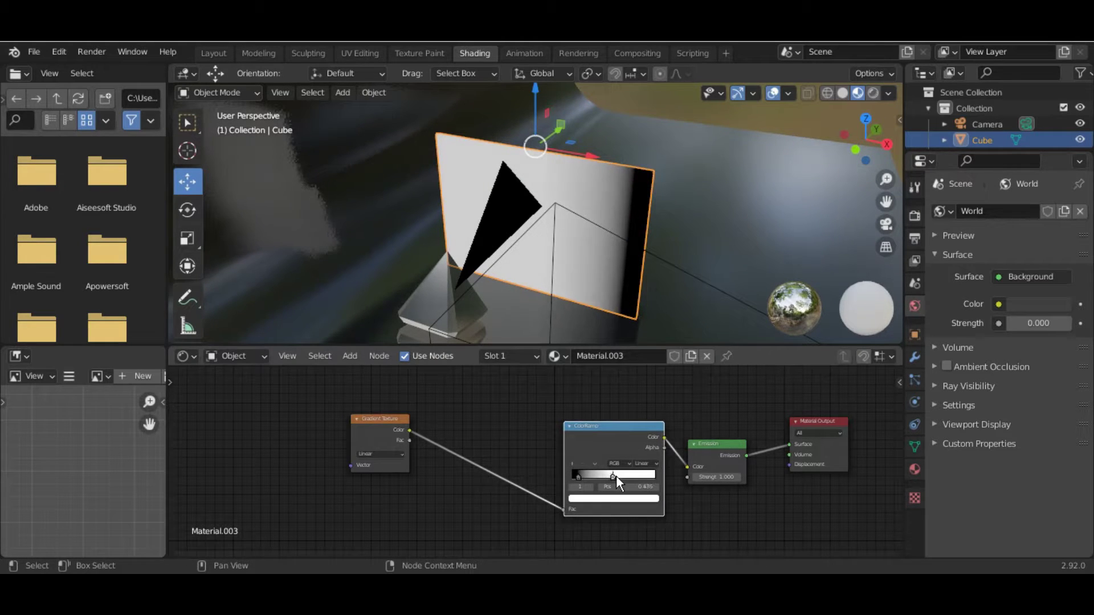
shift+middle_drag(532, 313, 503, 275)
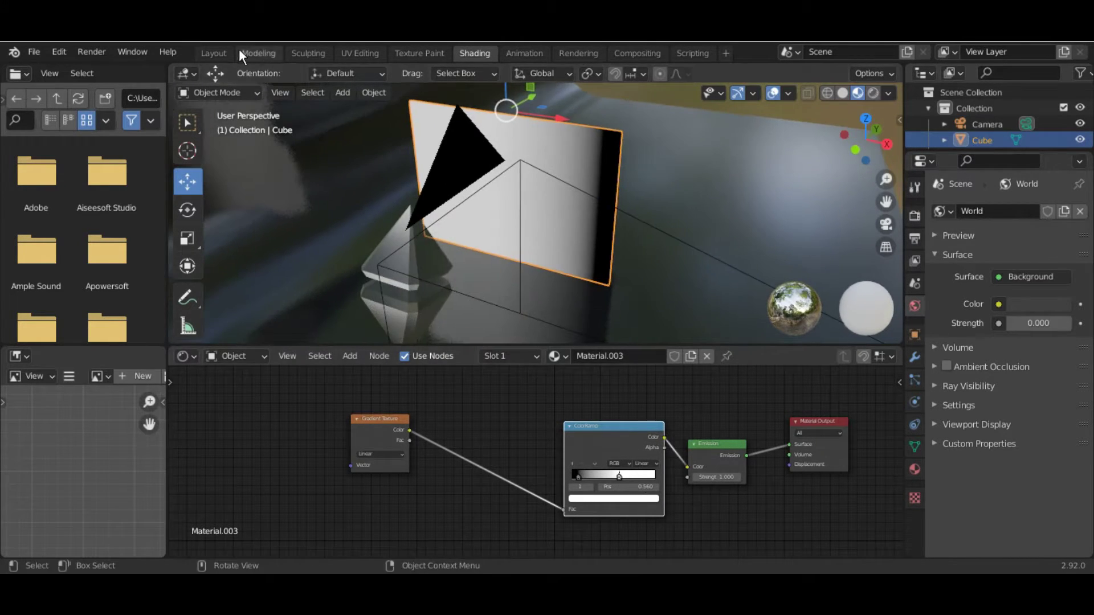
text(5)
key(Return)
key(KP_0)
key(z)
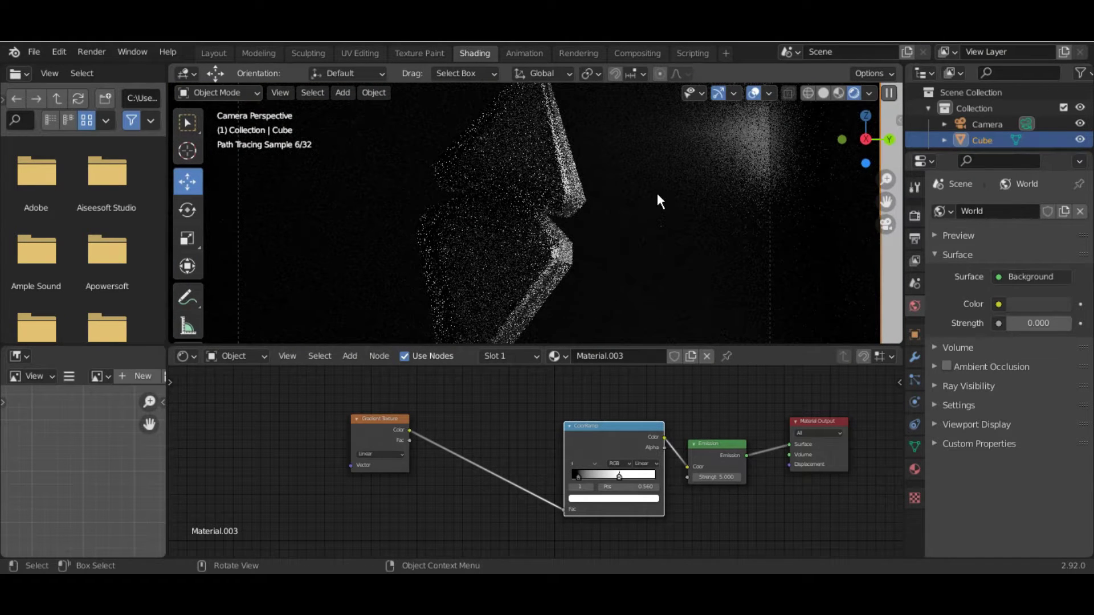
Step: Set the crystal's Principled roughness to 0.2, after briefly trying 0.01
key(z)
key(Escape)
click(542, 235)
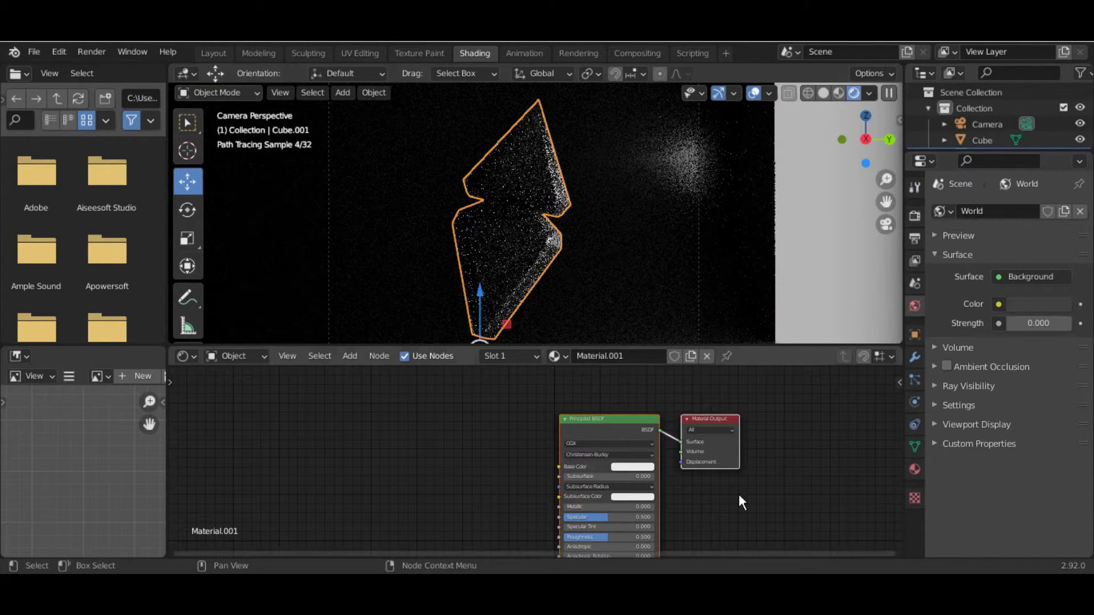
scroll(618, 446, up, 2)
text(.01)
key(Return)
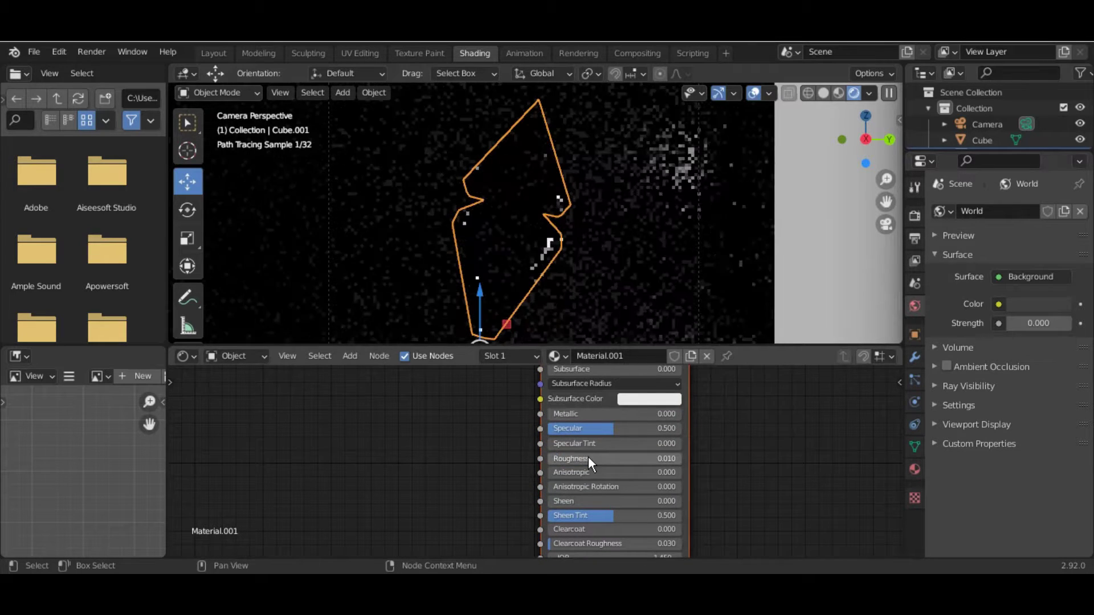
click(602, 461)
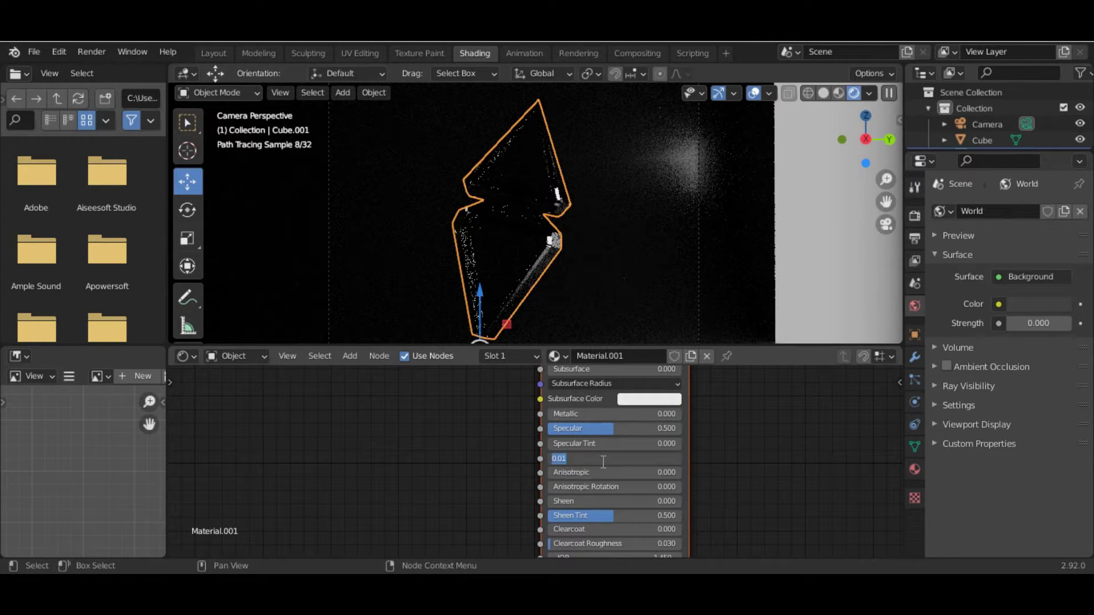
text(0)
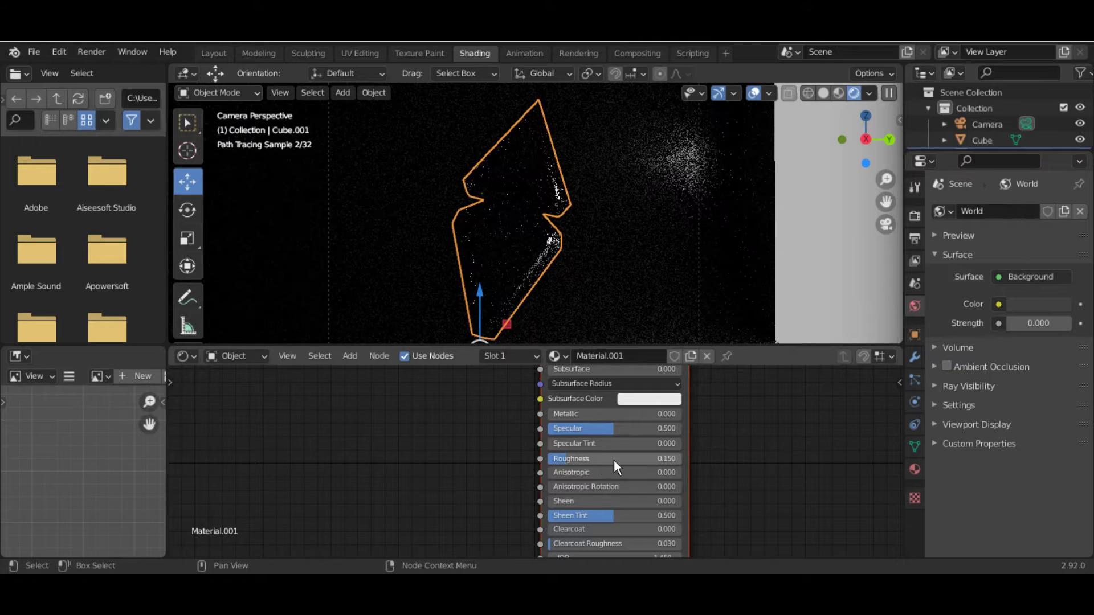
click(660, 461)
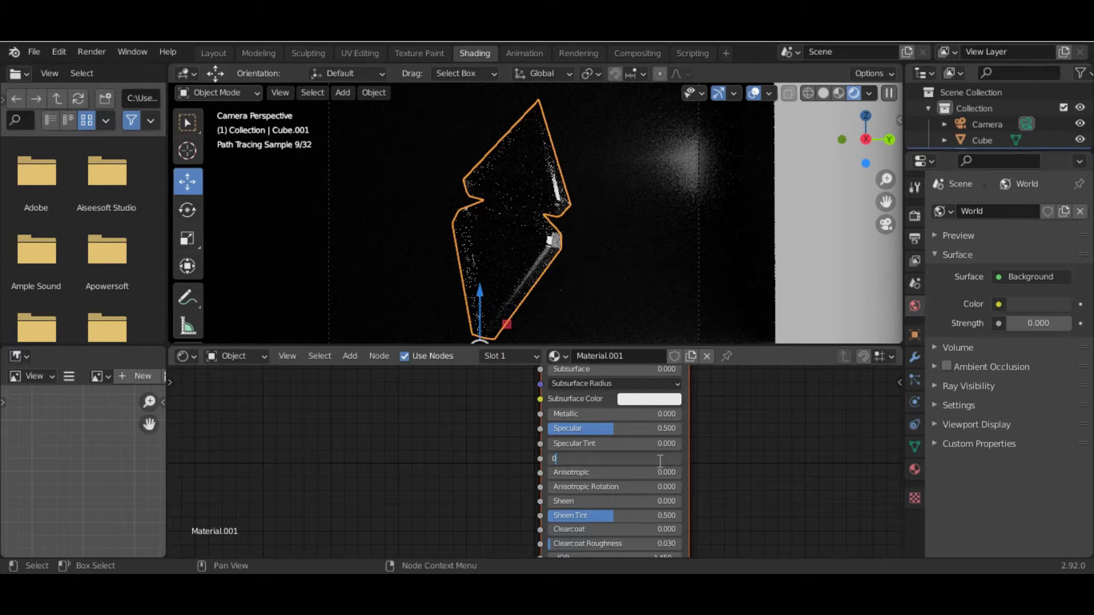
text(.2)
key(Return)
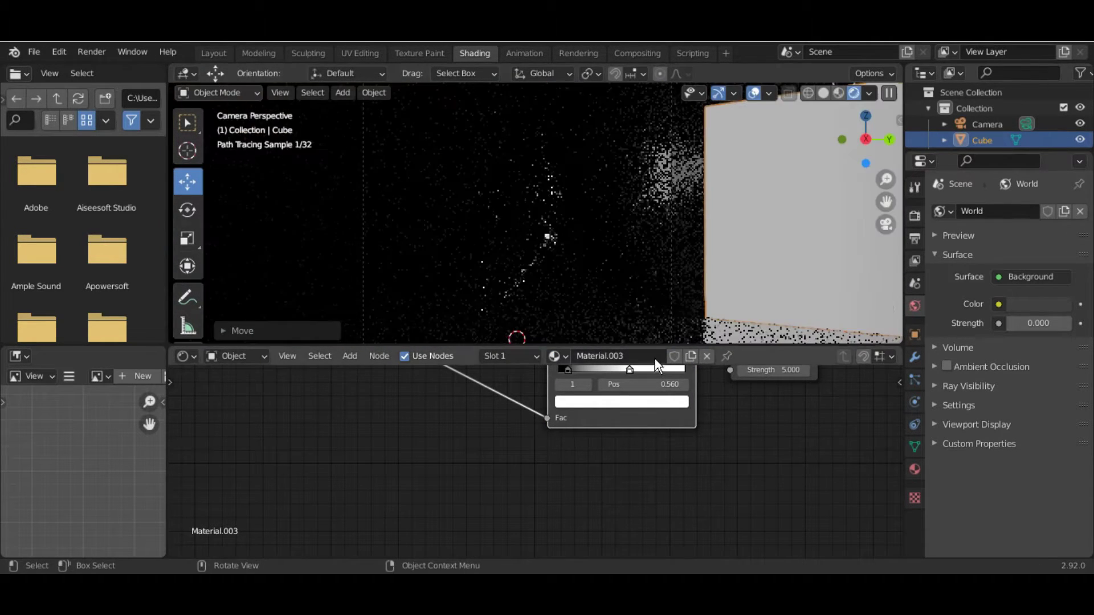
Step: Set the panel's emission strength to 8 and slide it along Y
text(8)
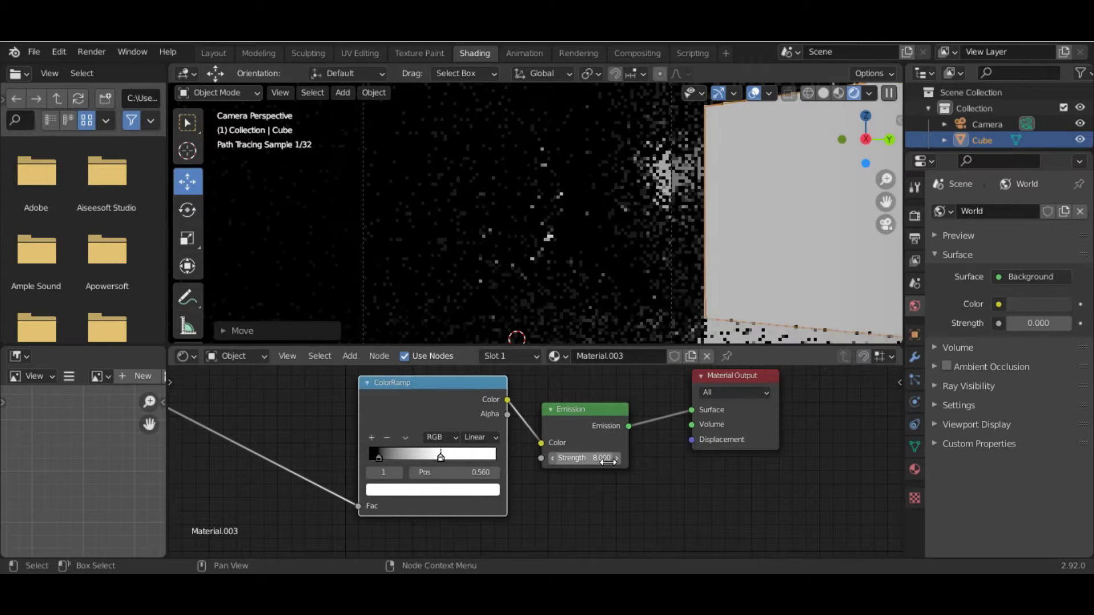
key(Return)
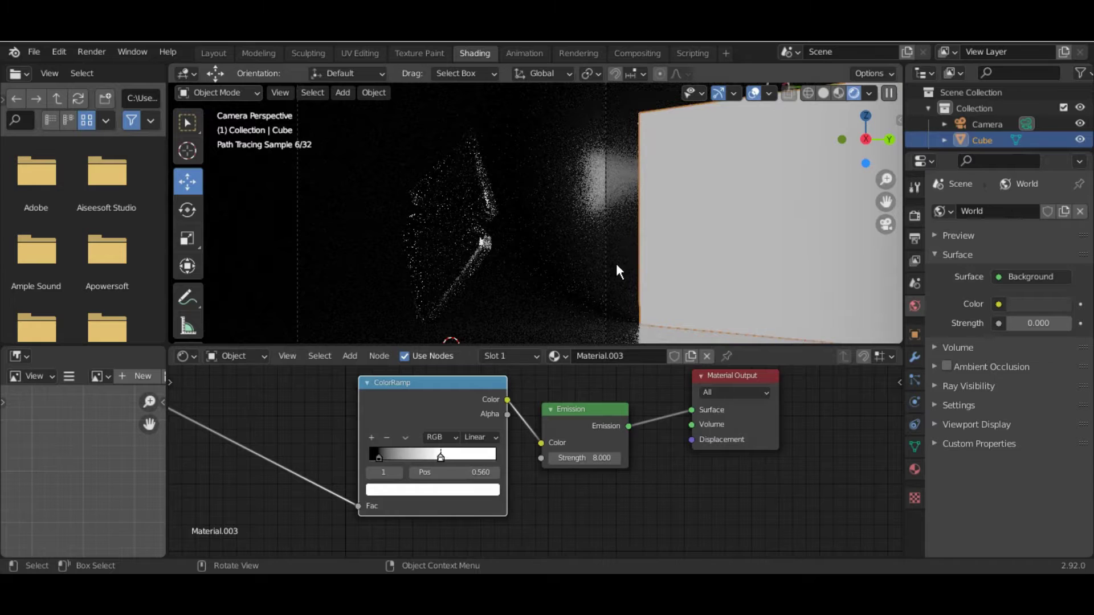
key(g)
key(y)
click(857, 262)
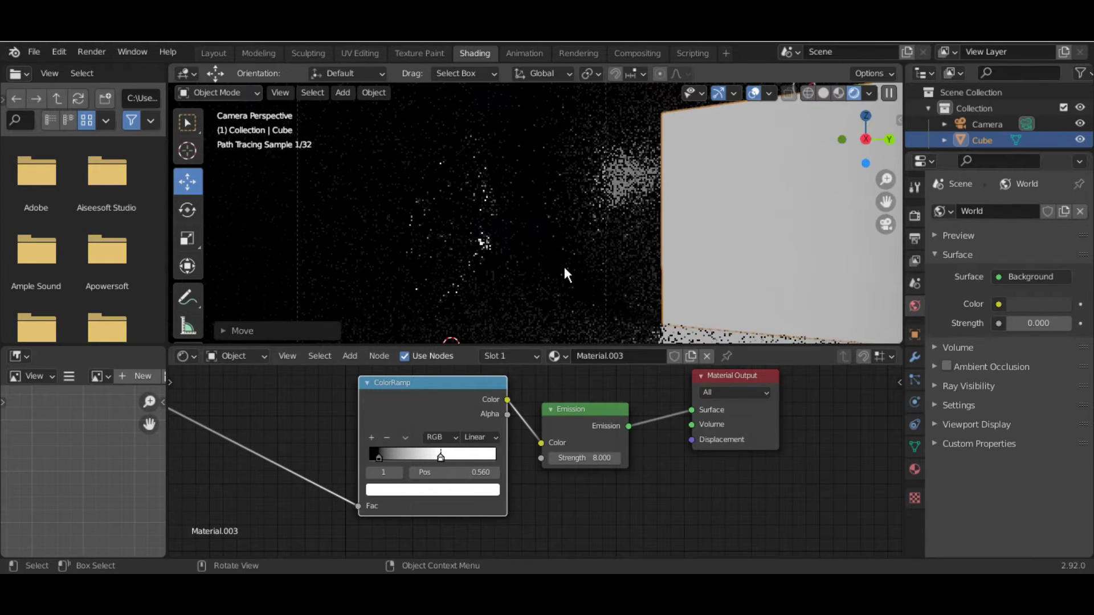
Step: Duplicate the emission panel, then rotate and move the copy opposite the original
key(z)
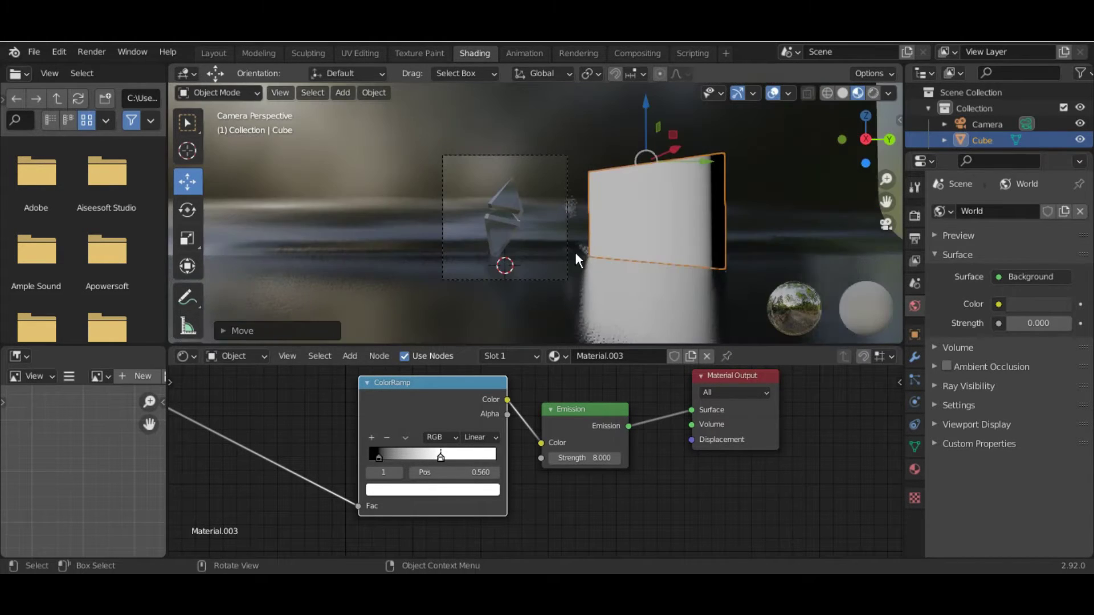
key(KP_7)
key(shift+d)
click(570, 319)
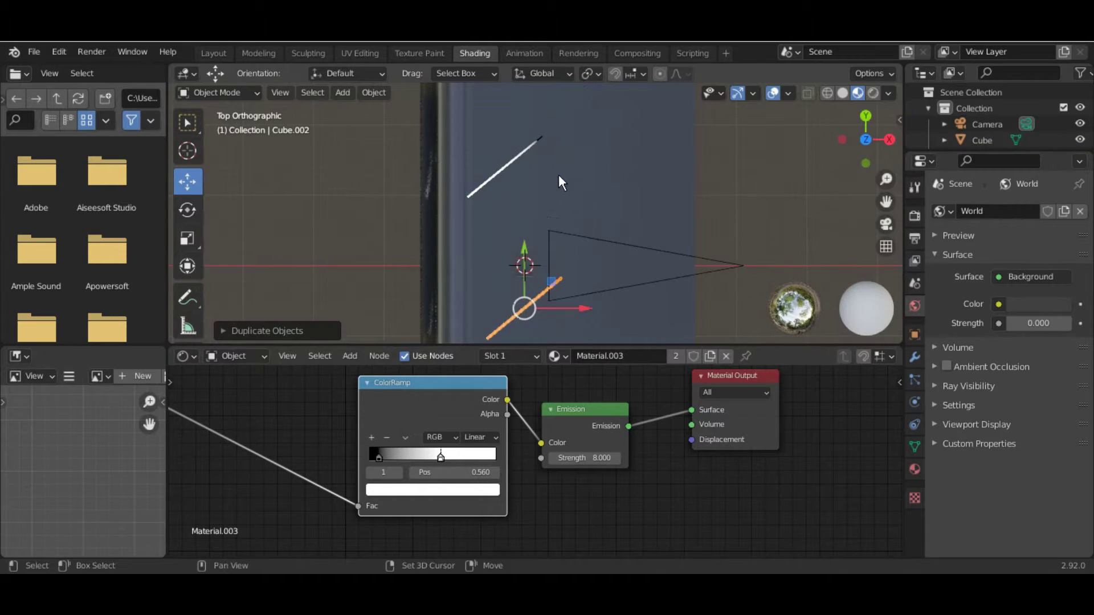
key(r)
click(586, 320)
key(g)
click(553, 89)
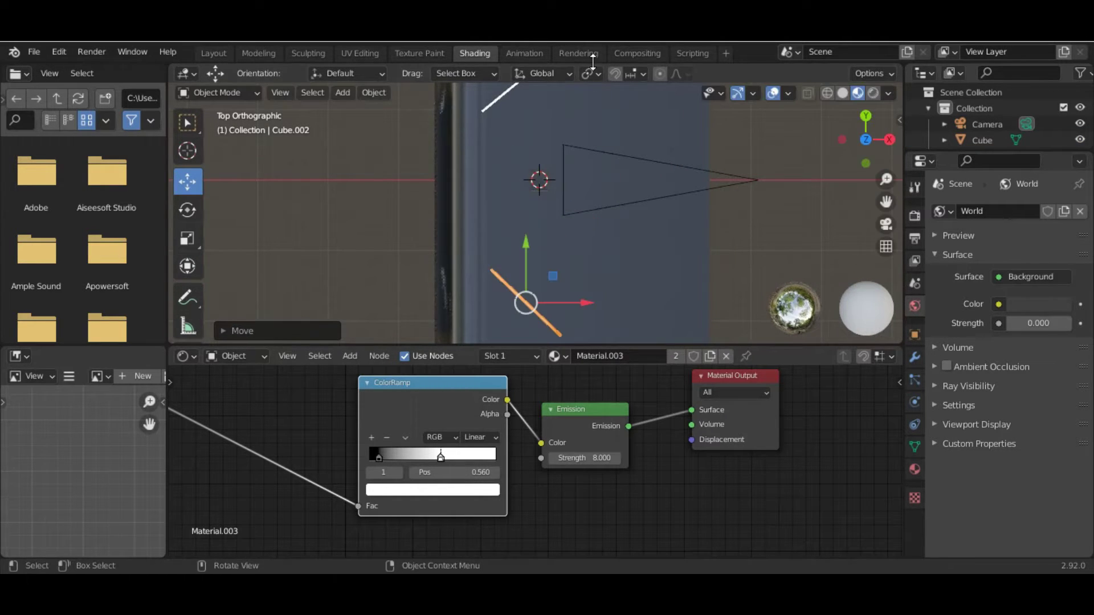
key(KP_0)
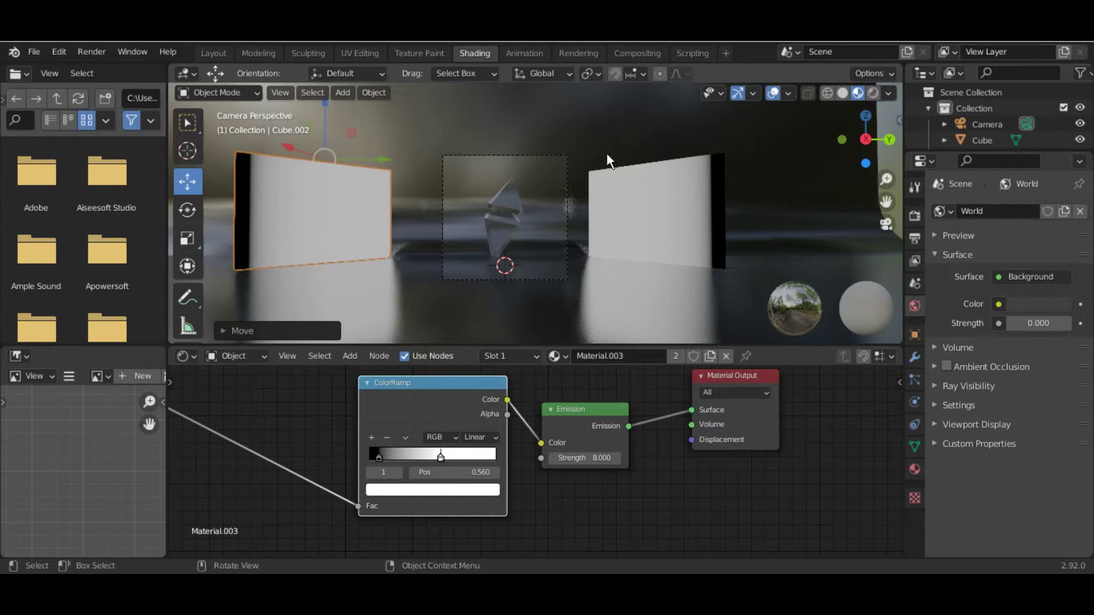
scroll(606, 153, up, 3)
scroll(538, 196, down, 1)
Step: Make the copy's material single-user and tint its ColorRamp stop purple
click(705, 360)
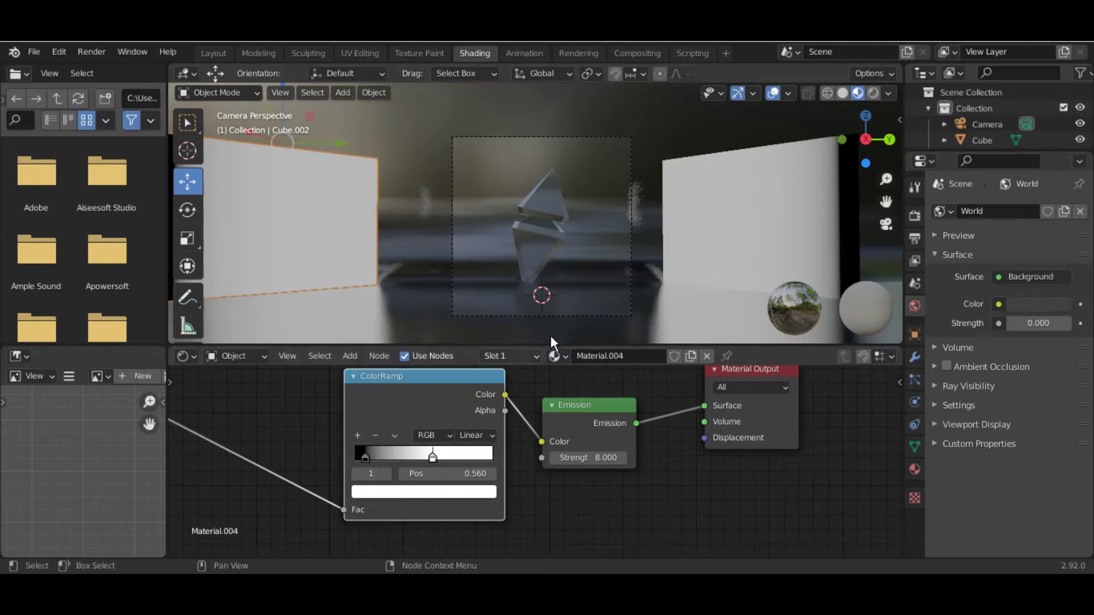
scroll(550, 336, up, 2)
click(456, 491)
click(437, 313)
key(z)
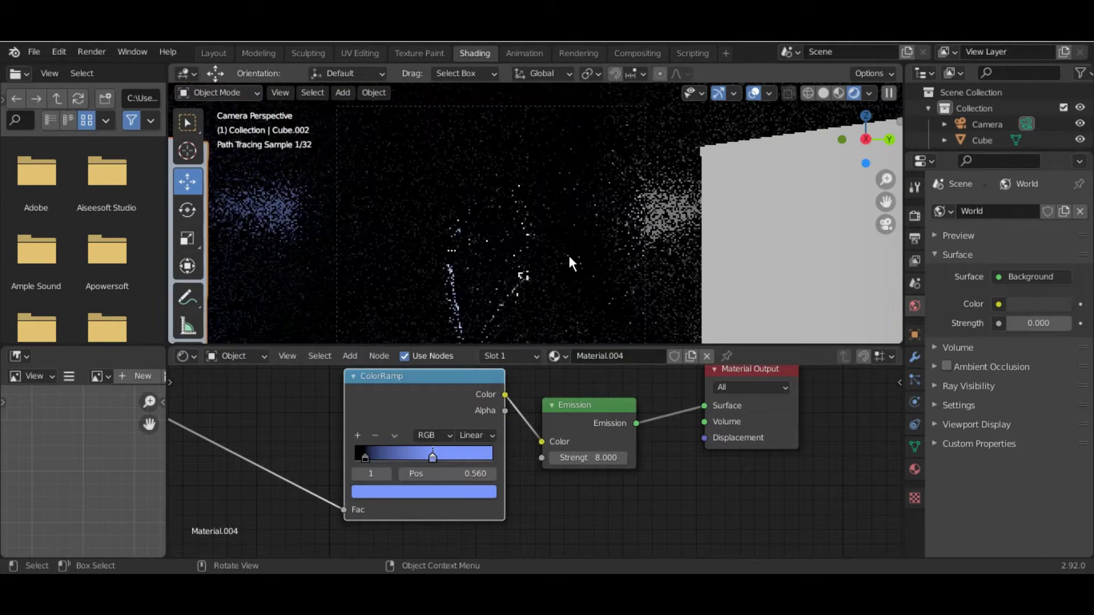
click(447, 491)
click(434, 364)
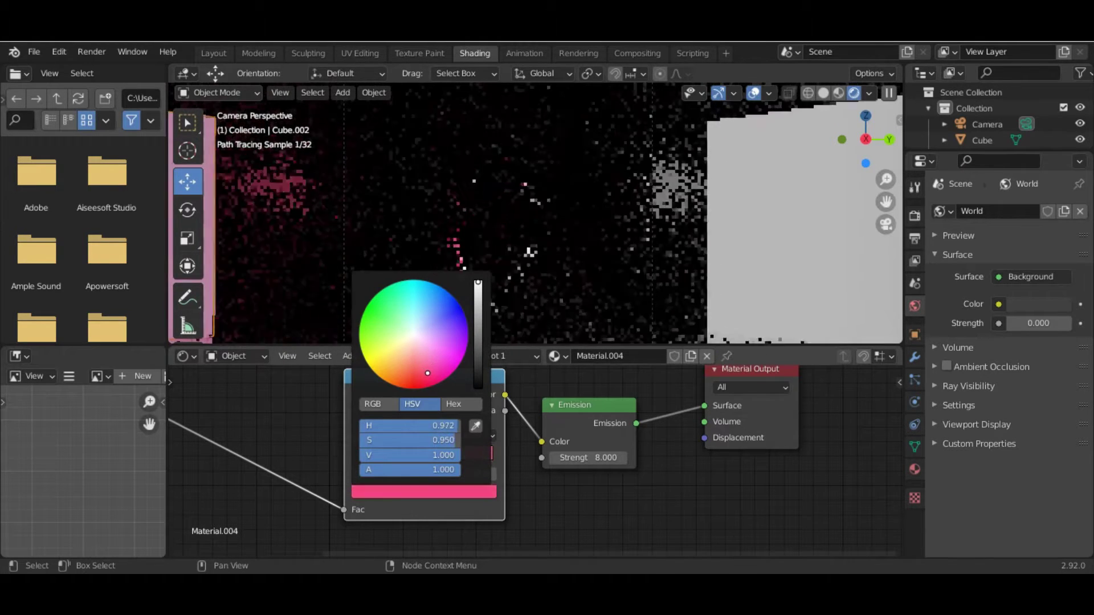
drag(433, 426, 410, 426)
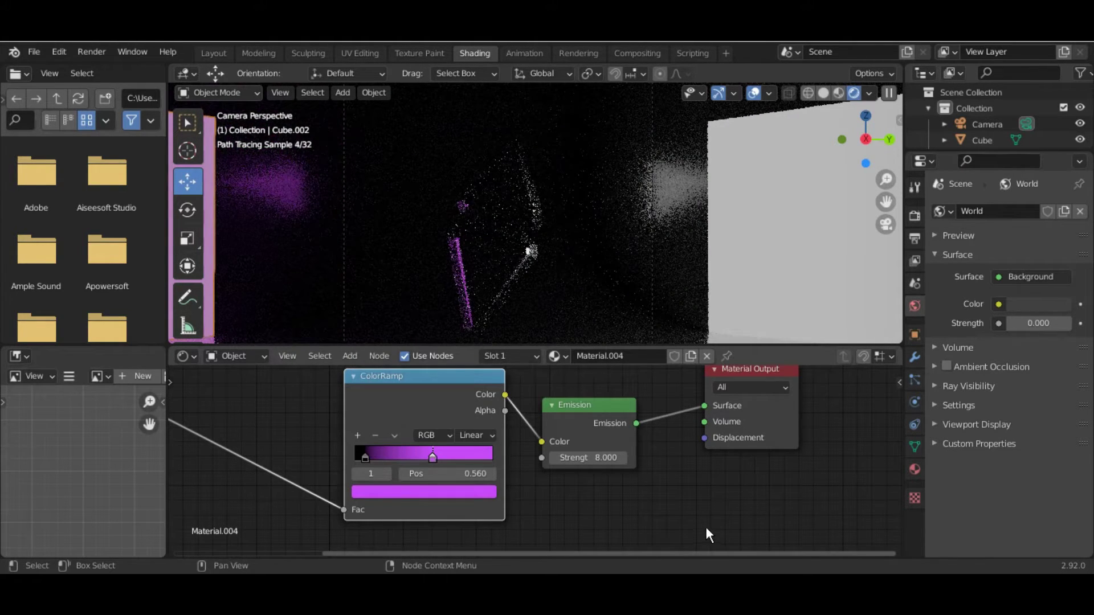
Step: Tint the original panel's ColorRamp stop light blue
click(770, 271)
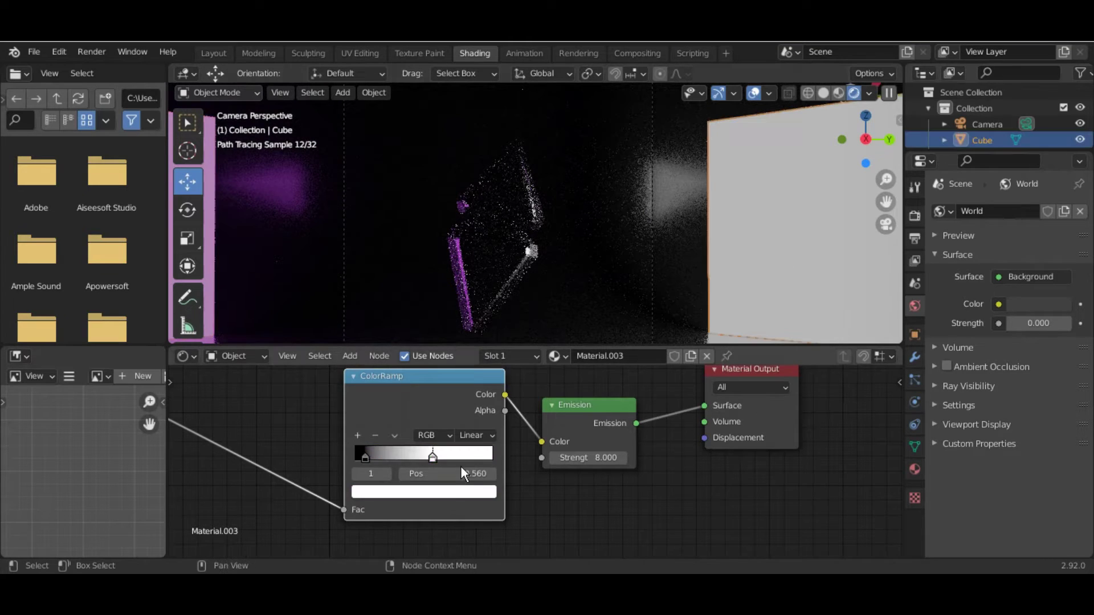
click(456, 491)
mouse_move(433, 426)
mouse_down()
mouse_move(416, 426)
mouse_move(450, 425)
mouse_up()
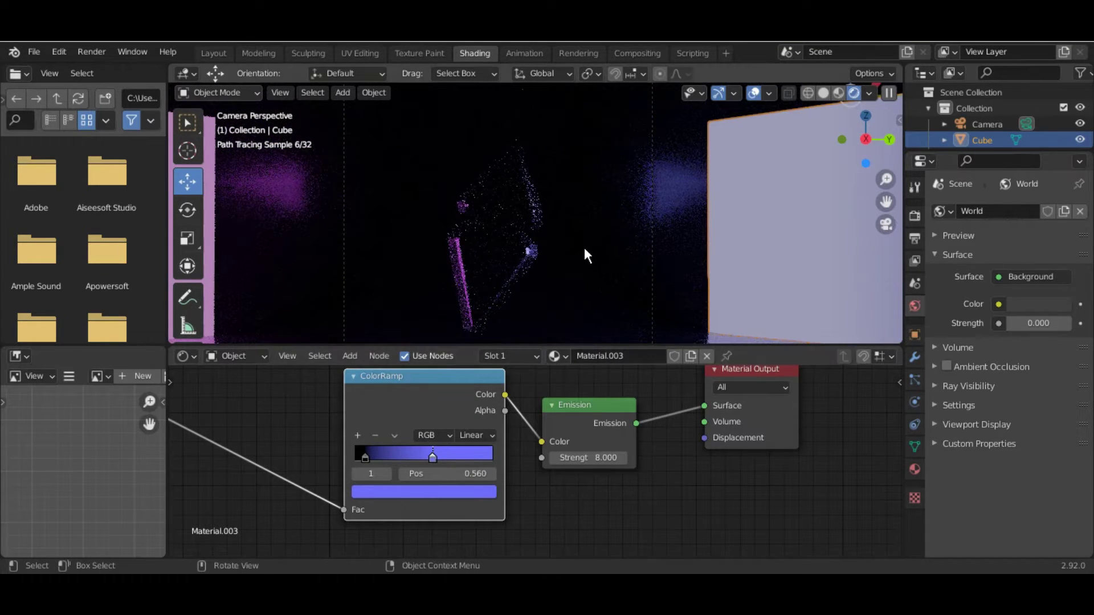
key(z)
scroll(316, 230, down, 3)
click(316, 231)
Step: Duplicate the purple panel and tilt the copy to lie overhead as a top panel
key(shift+d)
click(619, 237)
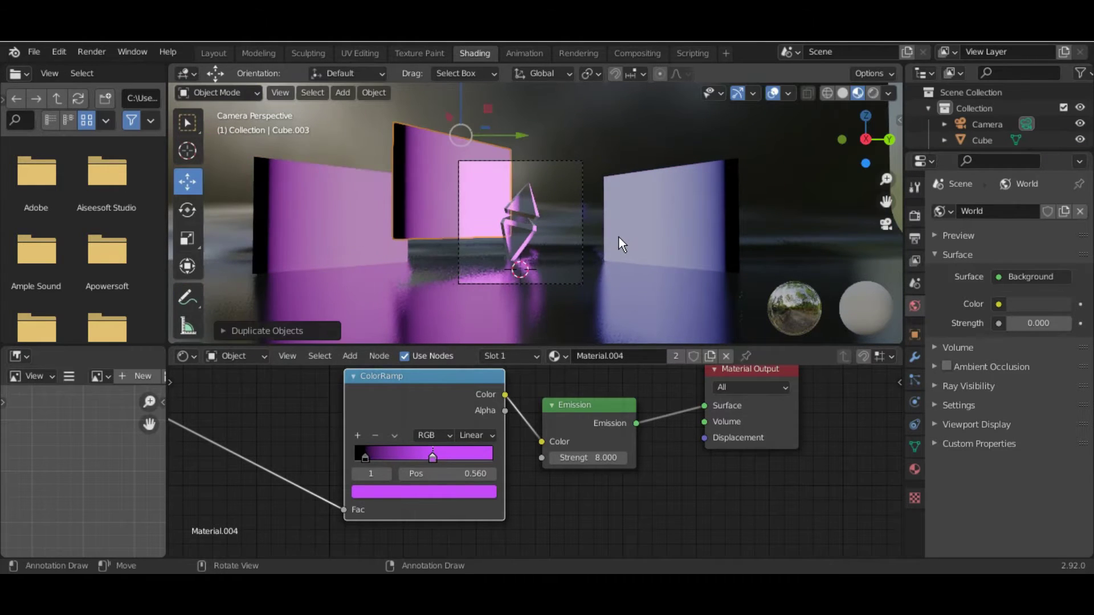
key(alt+r)
scroll(569, 146, up, 3)
scroll(568, 188, down, 3)
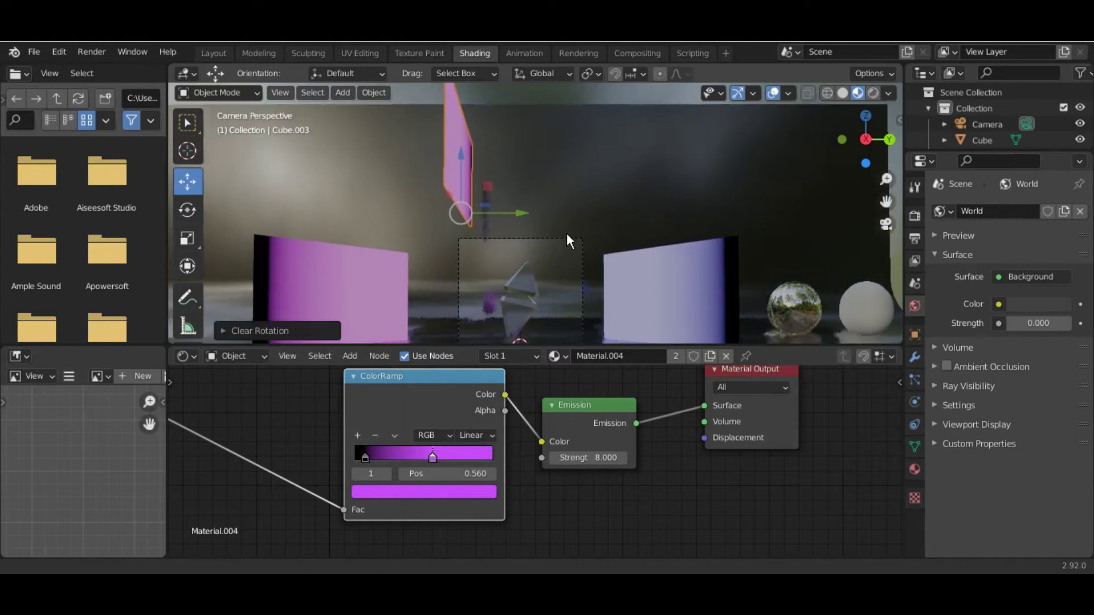
key(r)
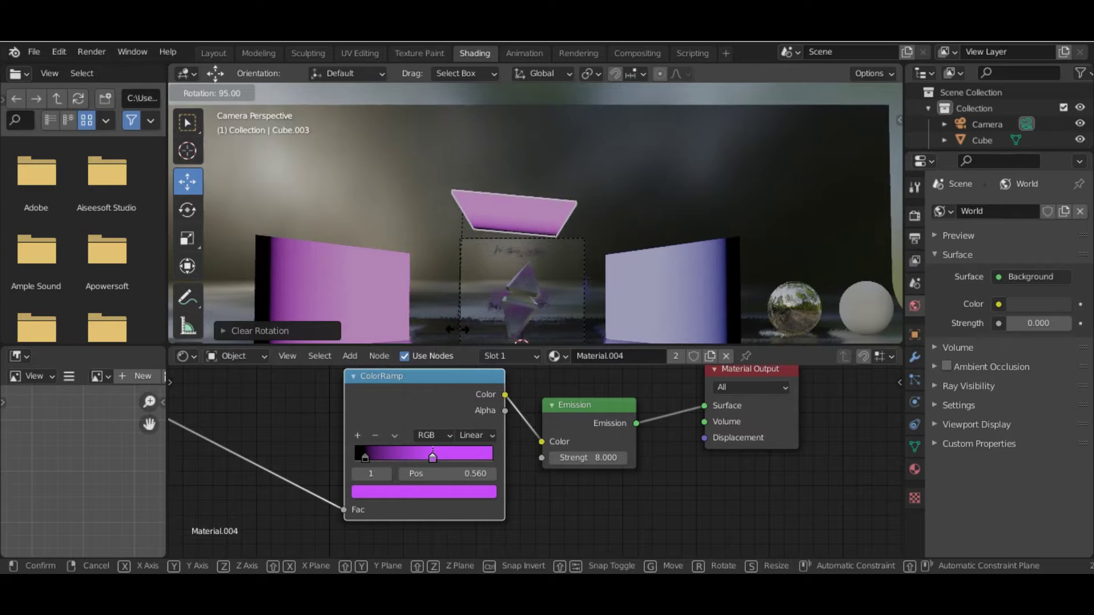
click(474, 319)
middle_drag(474, 319, 588, 262)
key(KP_0)
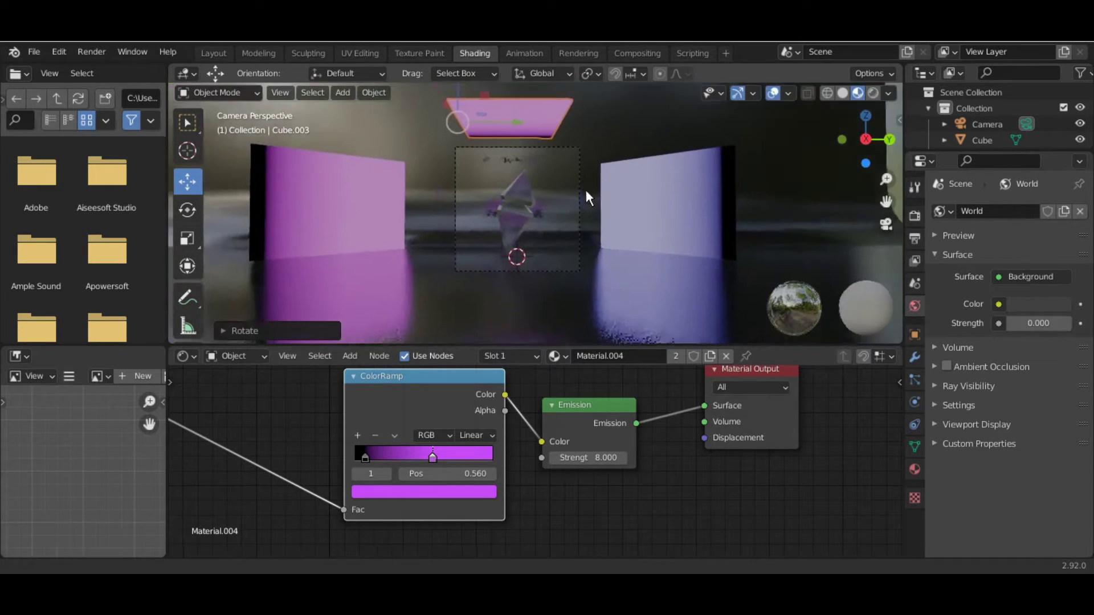
key(z)
Step: Set the top panel's origin to geometry and raise it along Z
right_click(507, 137)
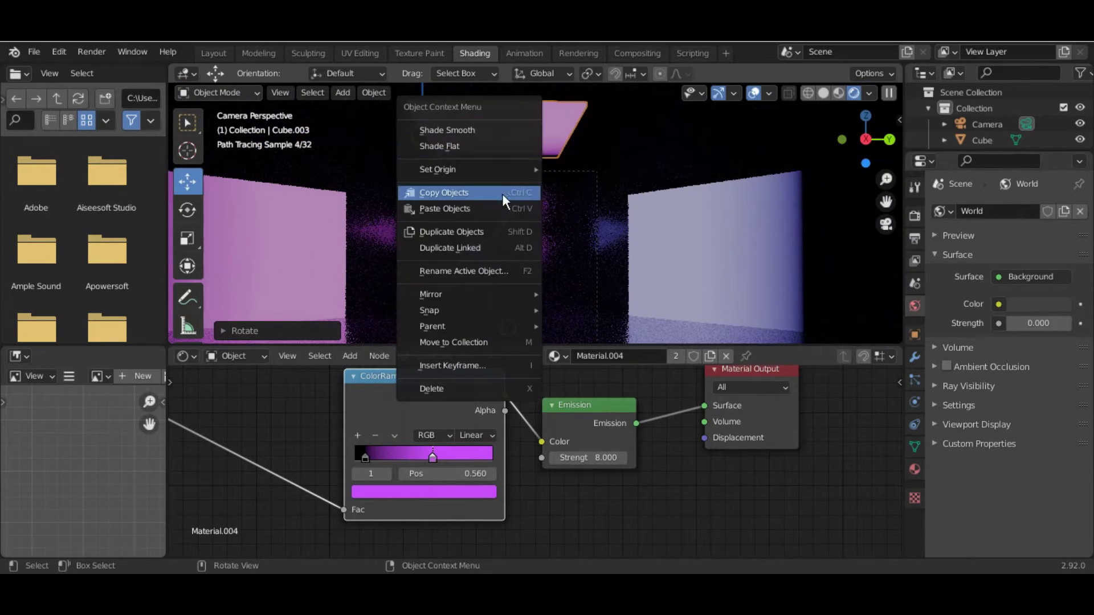
click(621, 186)
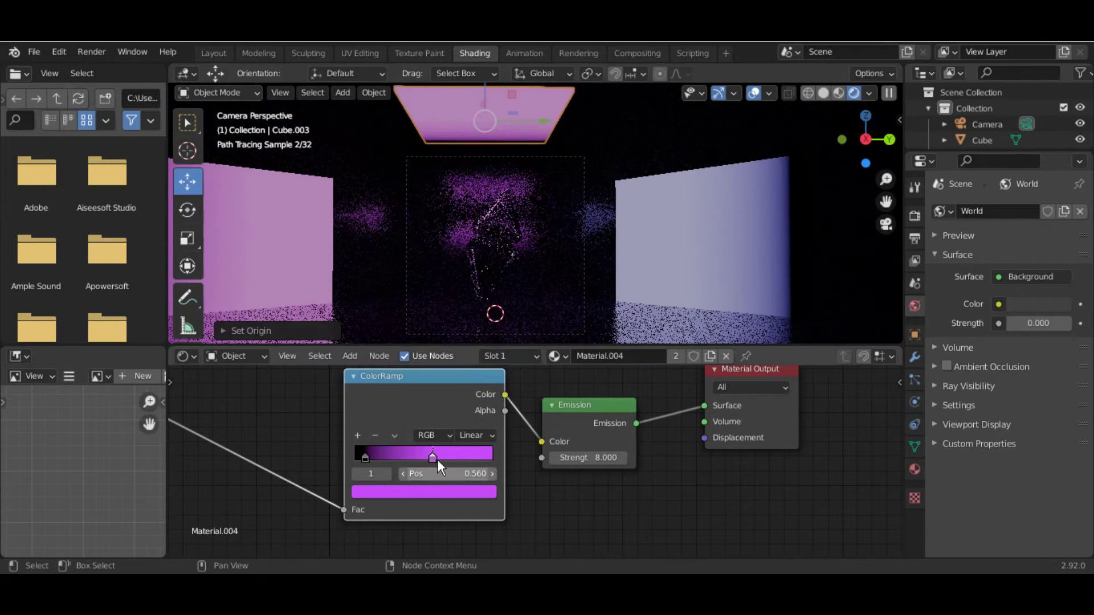
key(g)
key(z)
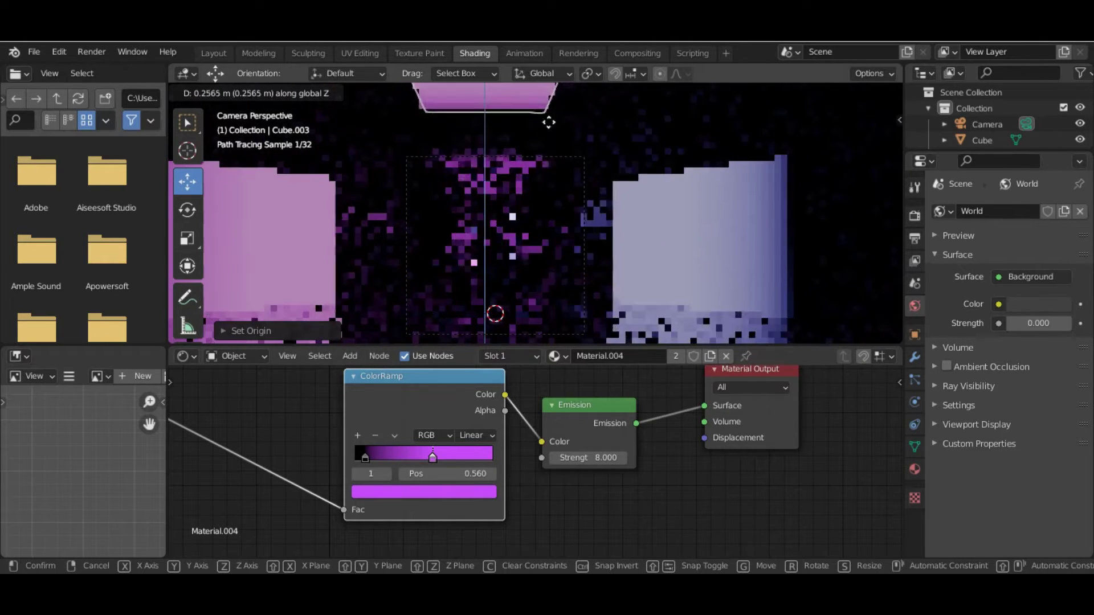
click(587, 250)
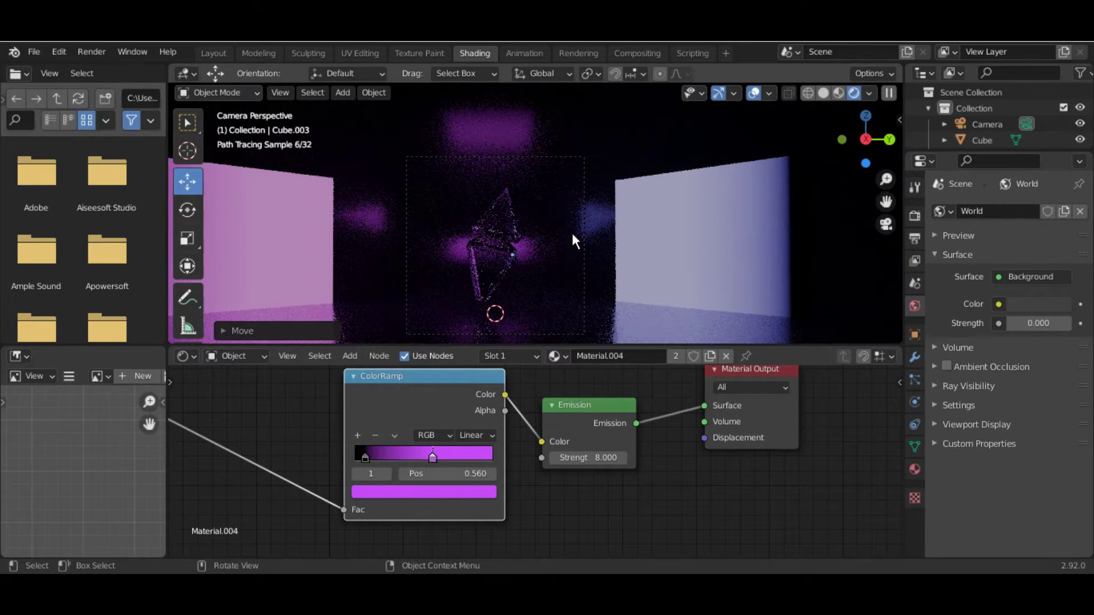
Step: Give the top panel emission strength 10 and a near-white ramp stop
click(588, 458)
text(10)
key(Return)
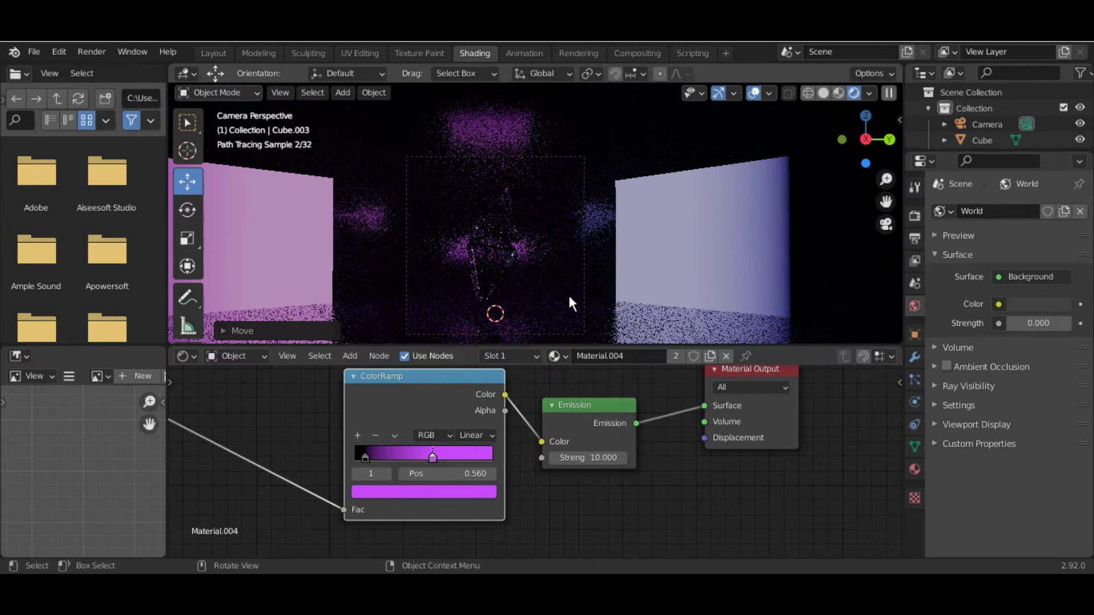
scroll(525, 255, up, 1)
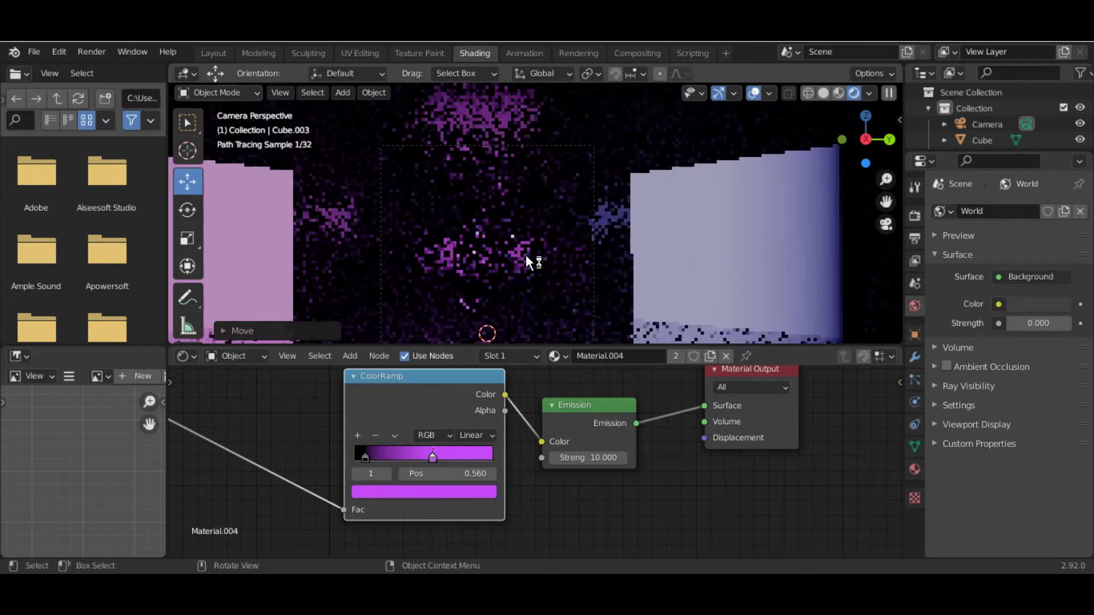
click(440, 492)
click(388, 307)
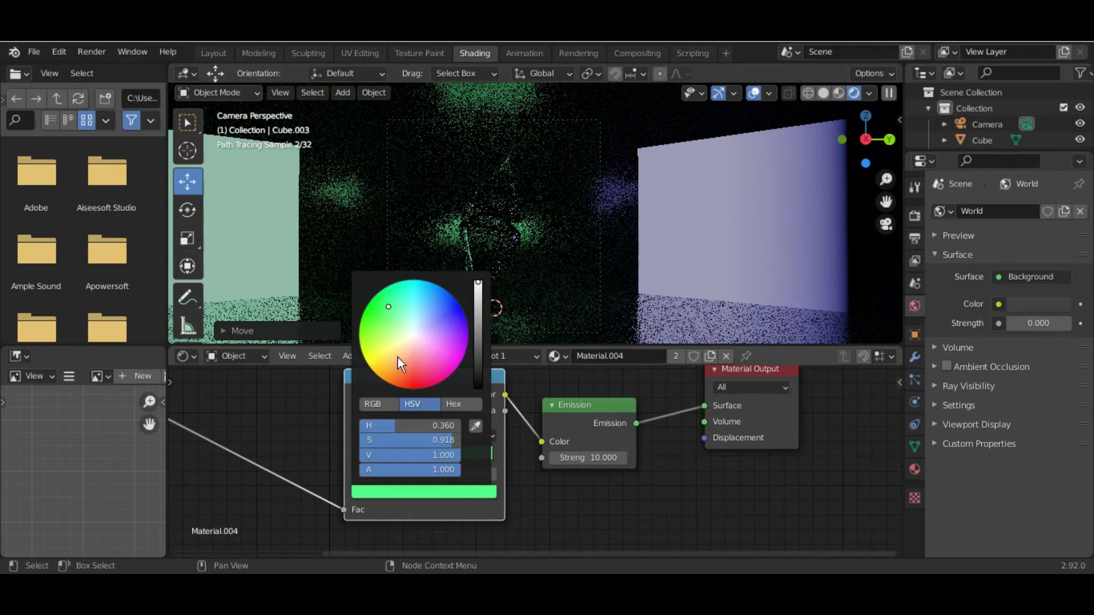
click(406, 342)
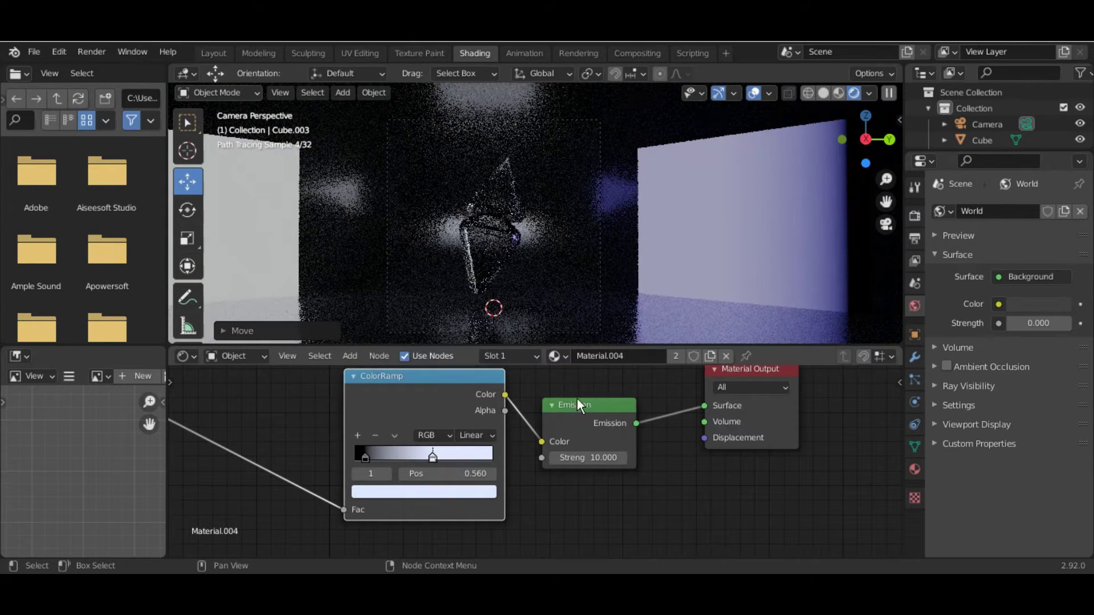
Step: Give the left wall its own Material.005 with a magenta ramp stop
click(260, 223)
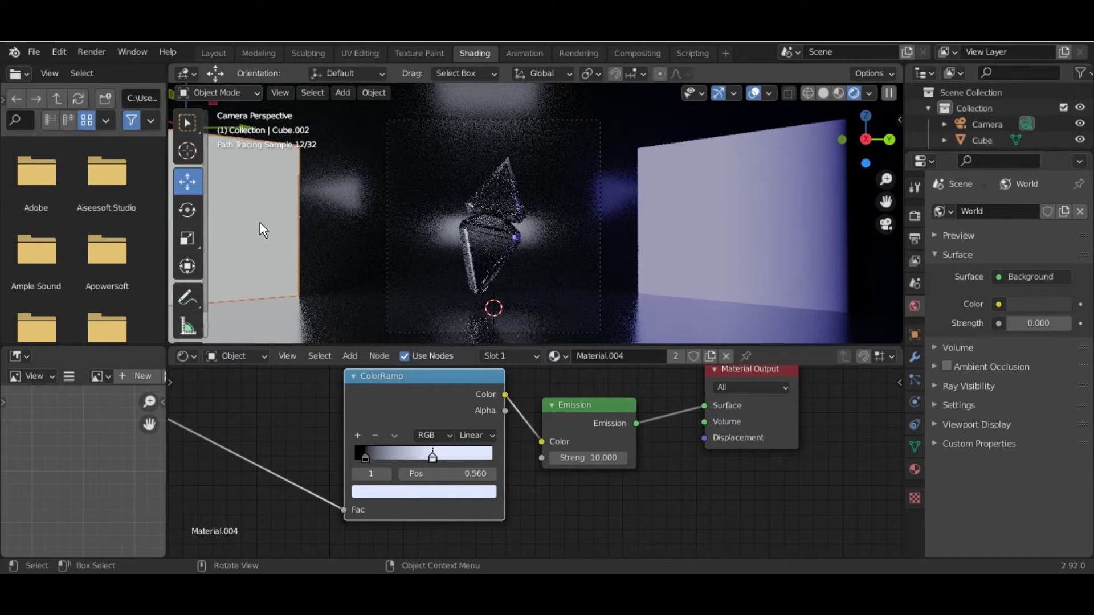
click(710, 356)
click(456, 490)
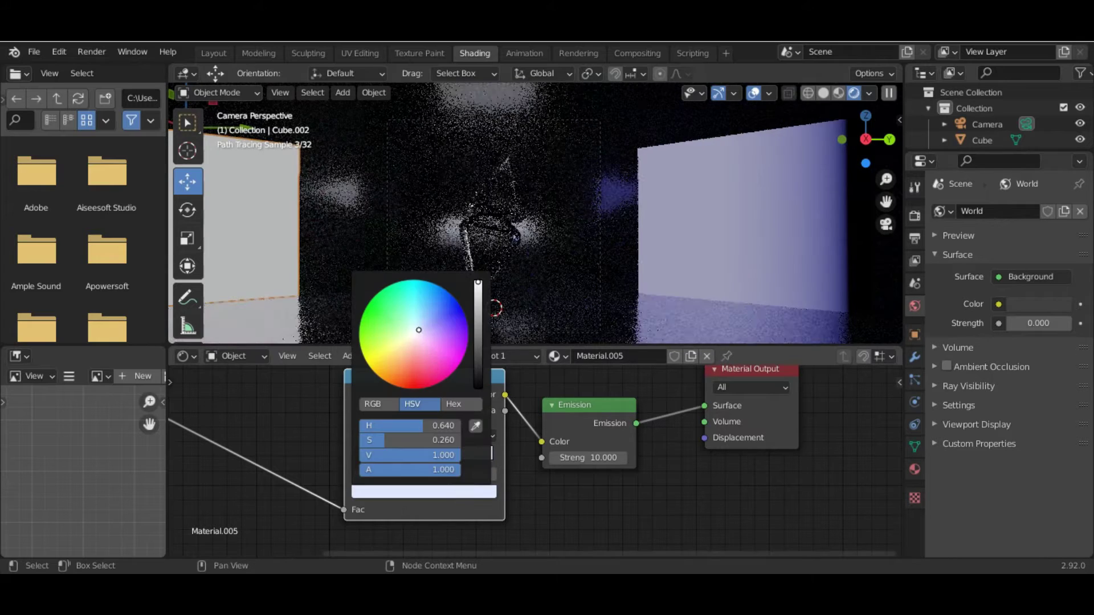
click(447, 356)
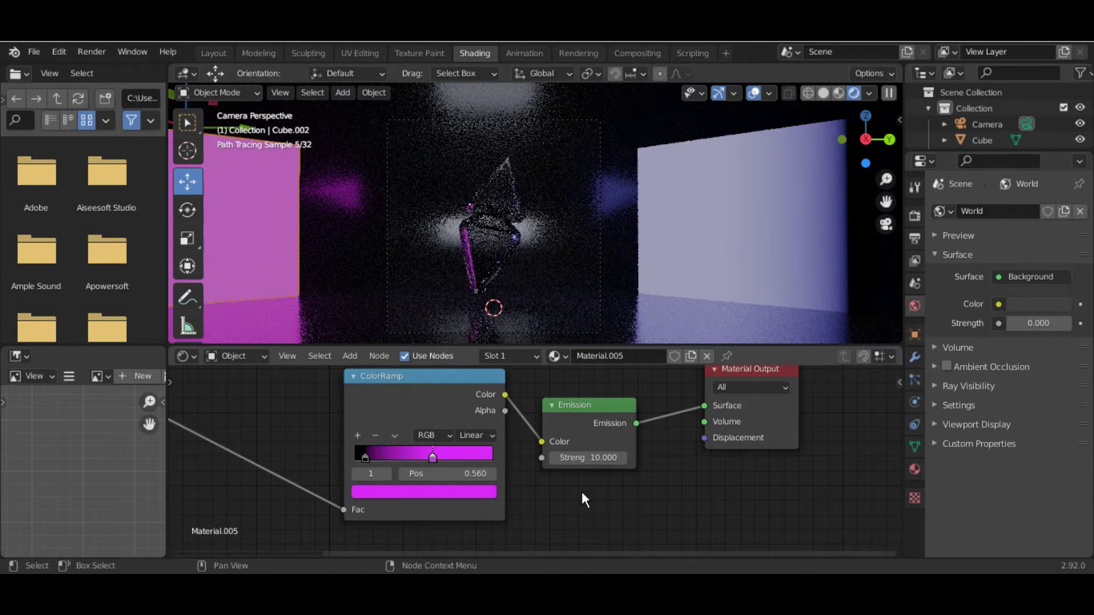
key(z)
scroll(516, 257, up, 3)
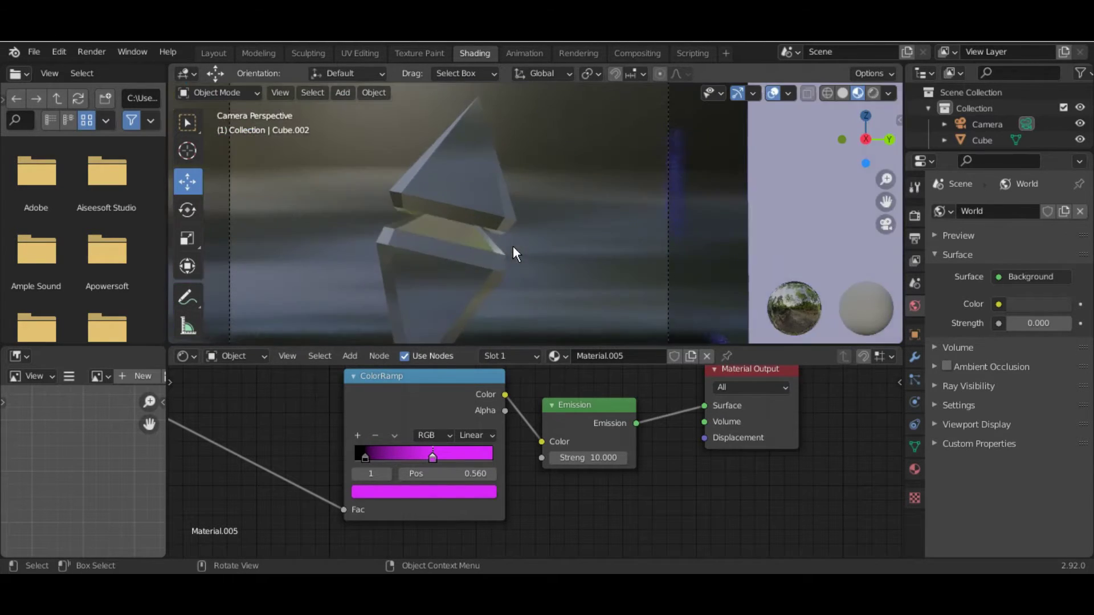
click(519, 285)
Step: Add a Volume Absorption node to Material.001 and wire it to the Volume output
key(shift+a)
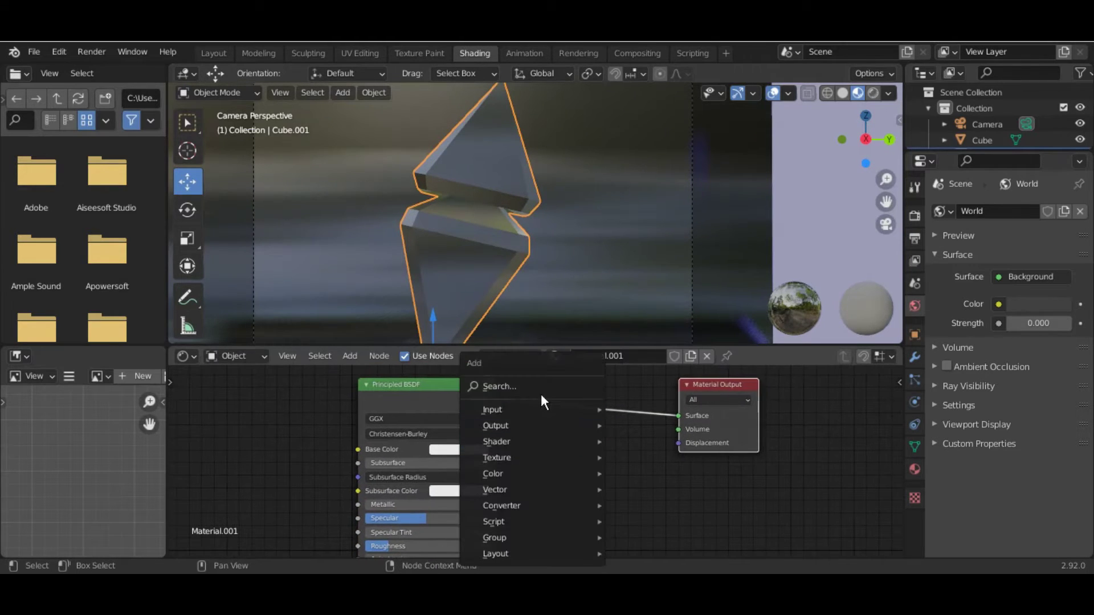
text(vol)
key(Return)
click(543, 387)
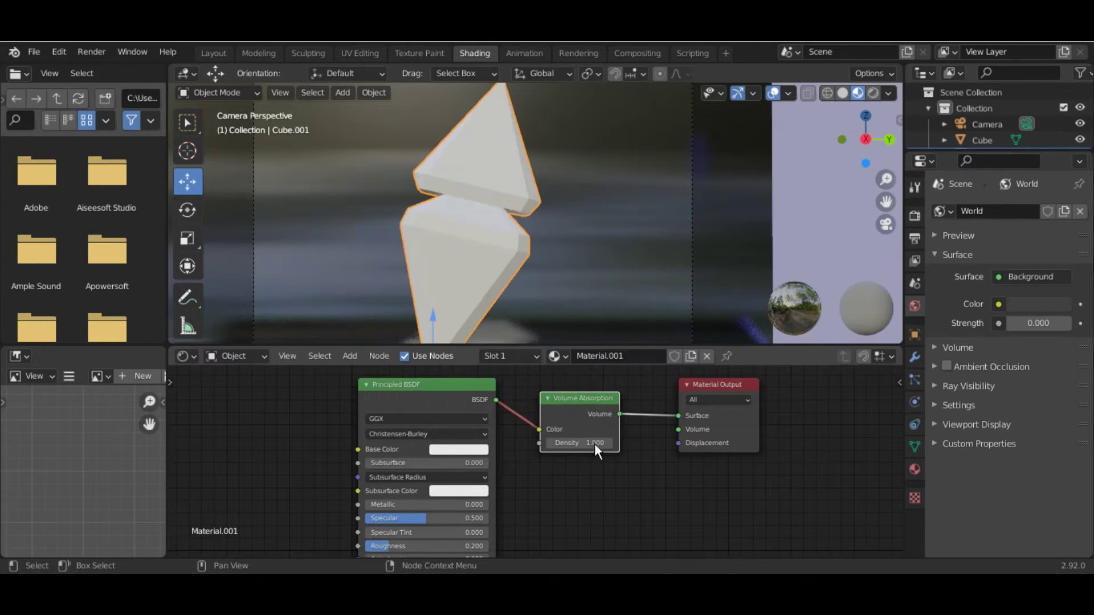
key(z)
drag(599, 398, 558, 447)
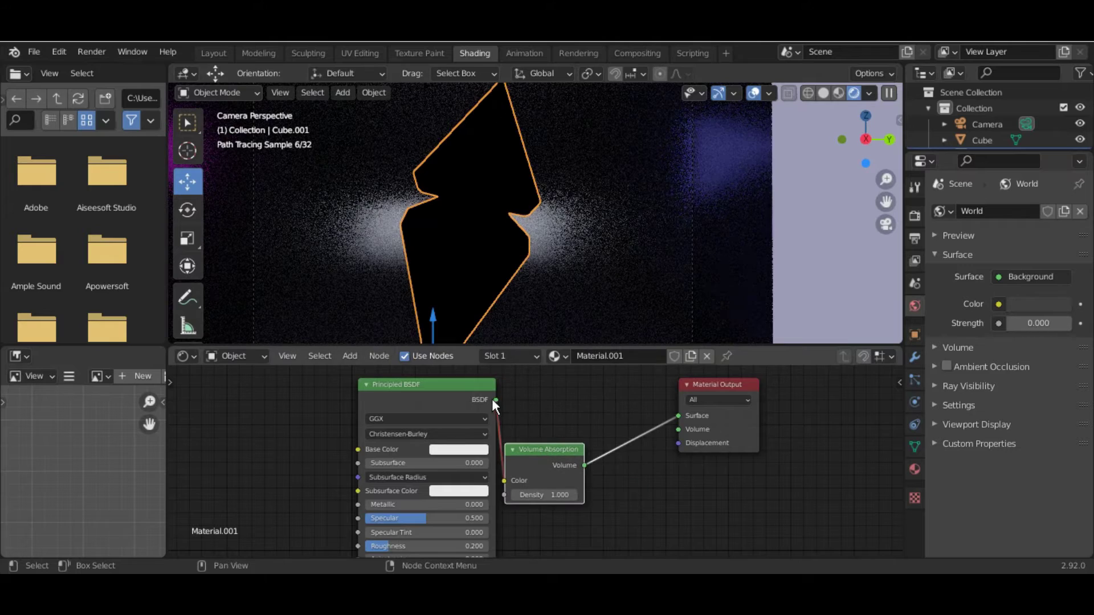
drag(496, 400, 678, 416)
drag(555, 445, 678, 429)
Step: Set the Volume Absorption colour to pale cyan and its density to 10
key(z)
click(513, 341)
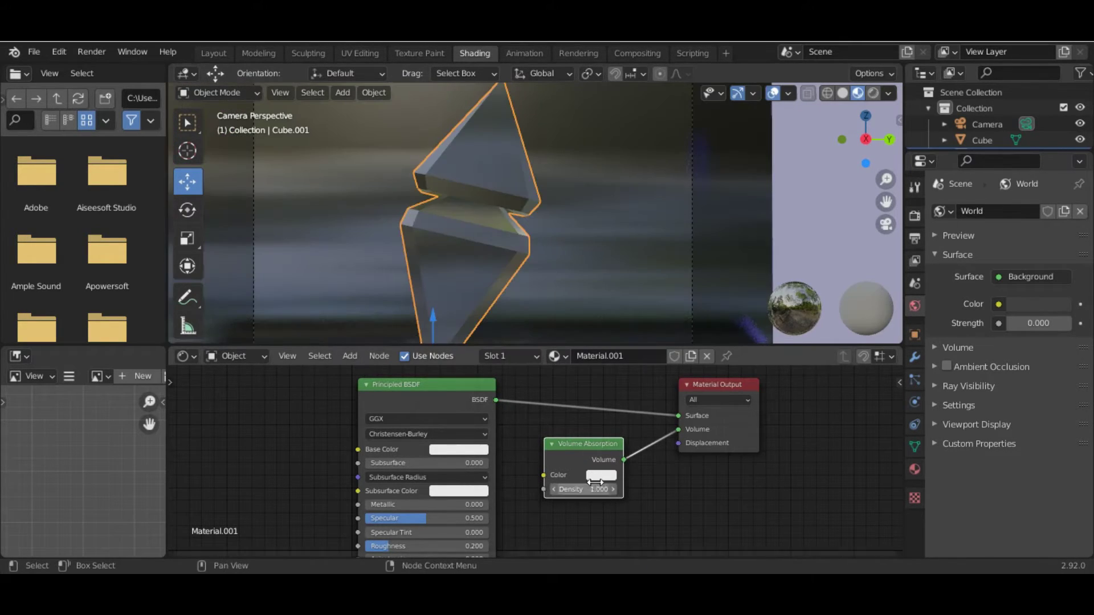
click(601, 475)
click(609, 348)
key(z)
double_click(581, 488)
text(10)
key(Return)
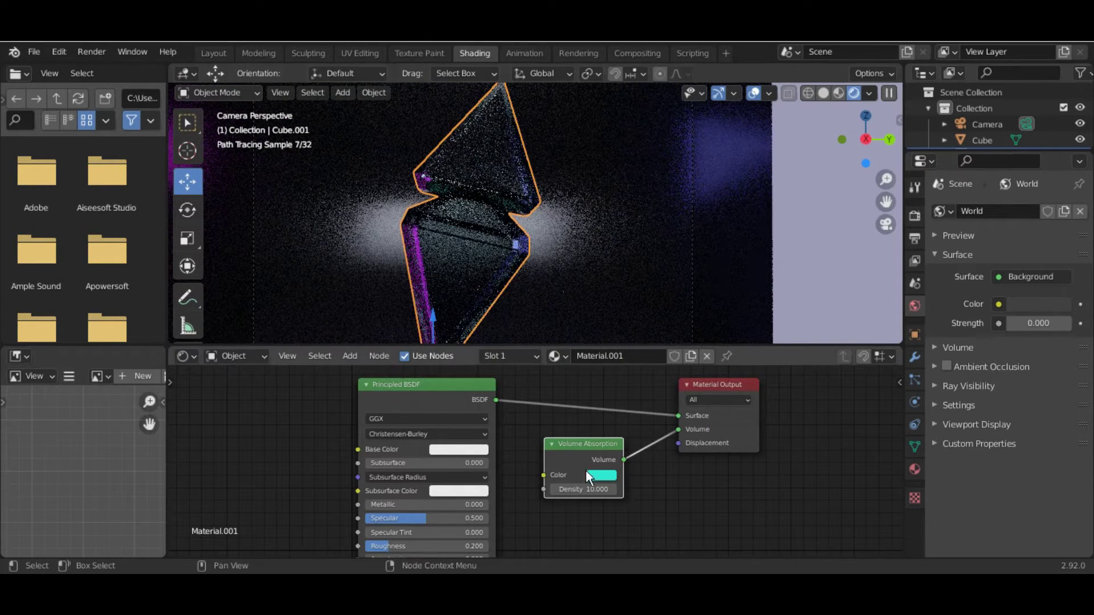
click(602, 476)
drag(643, 431, 621, 431)
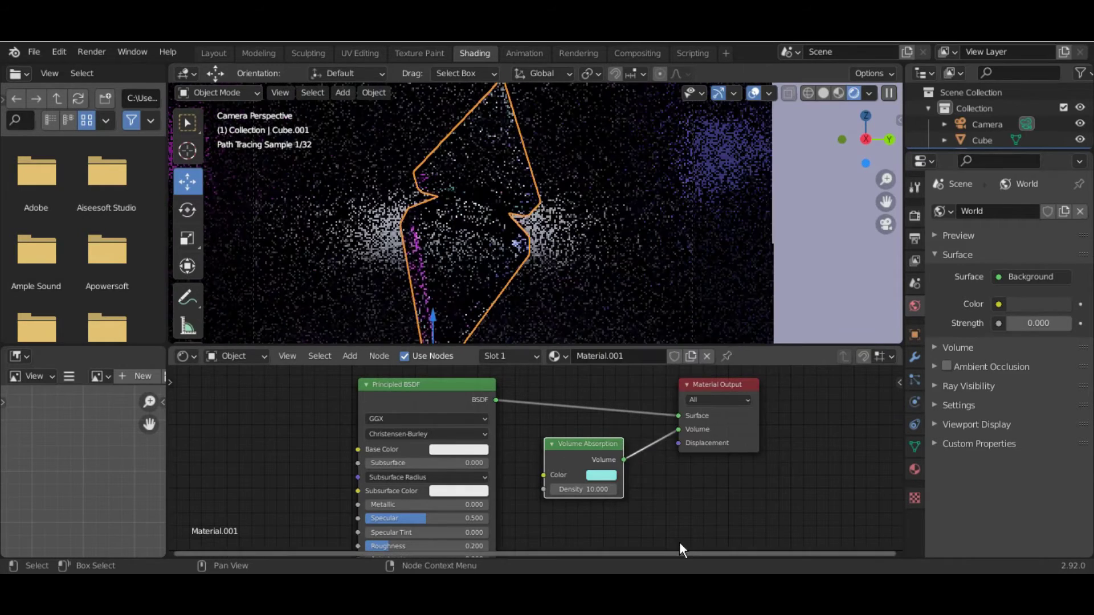
Step: In the Layout workspace, soften the left wall's gradient colour from magenta to pale pink
click(209, 57)
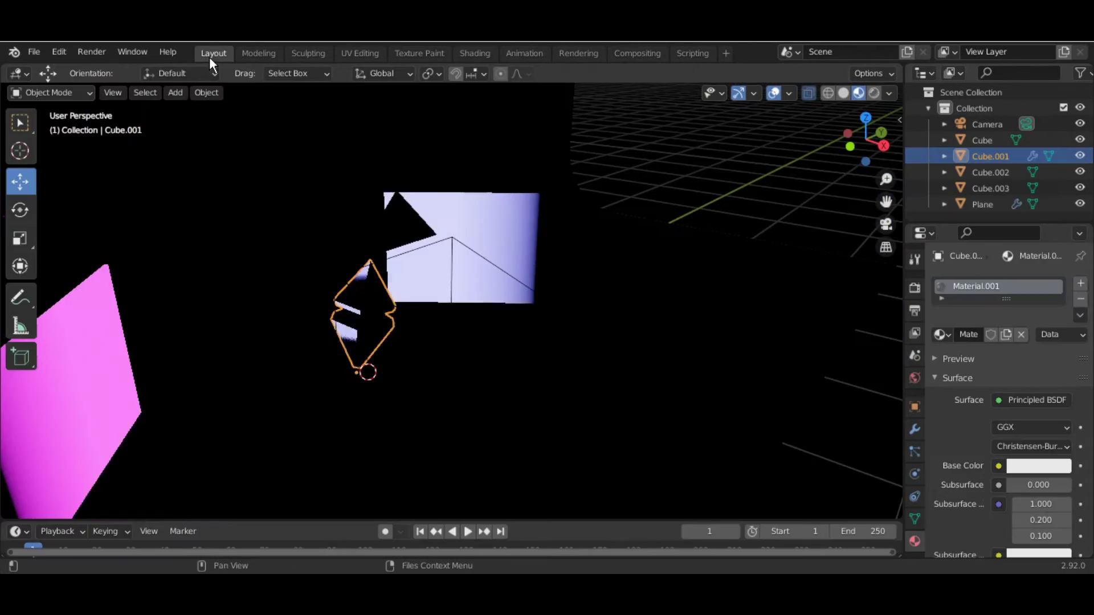
key(KP_0)
key(z)
click(590, 279)
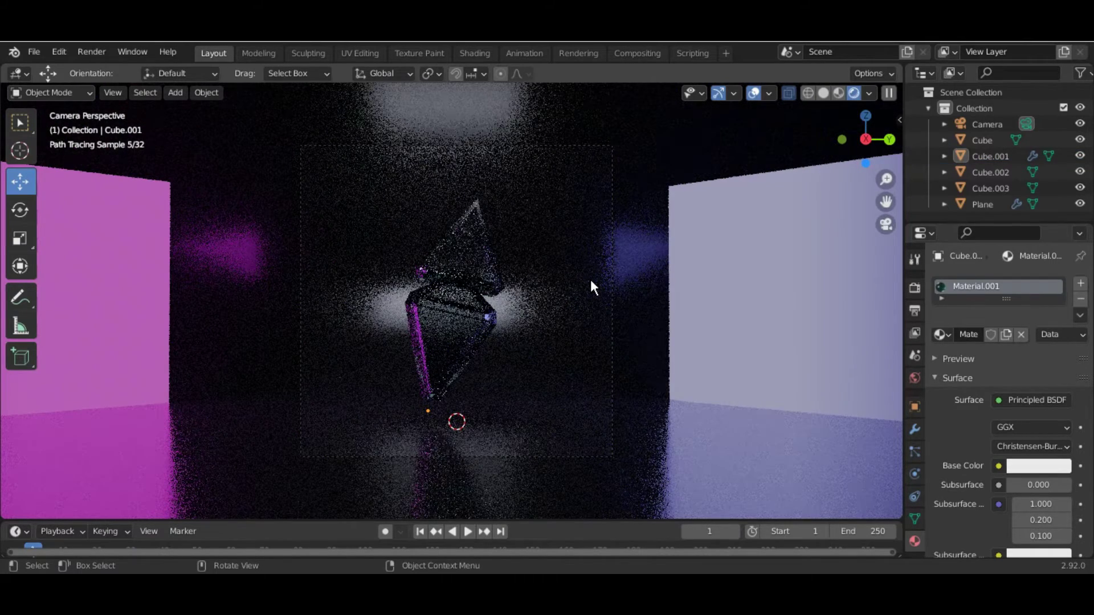
click(142, 283)
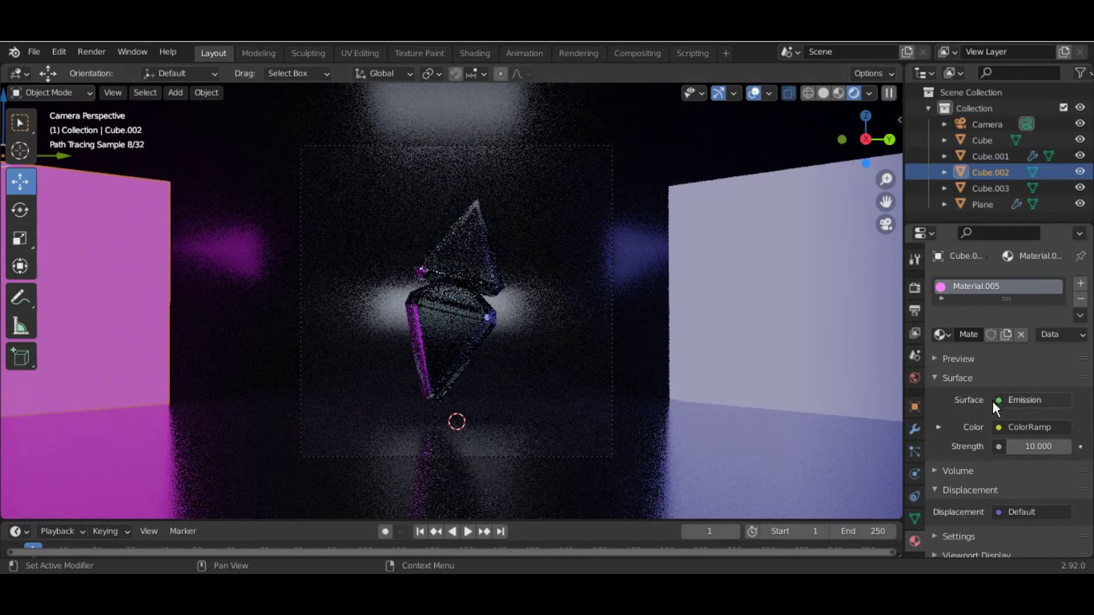
scroll(992, 402, down, 1)
click(939, 402)
click(1010, 480)
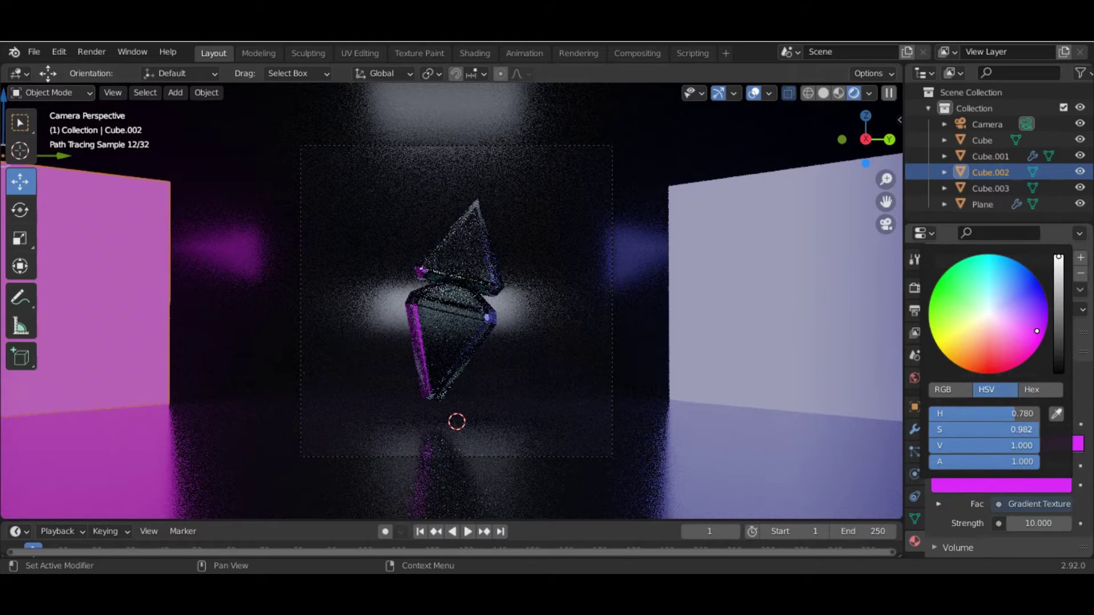
drag(1038, 331, 1000, 318)
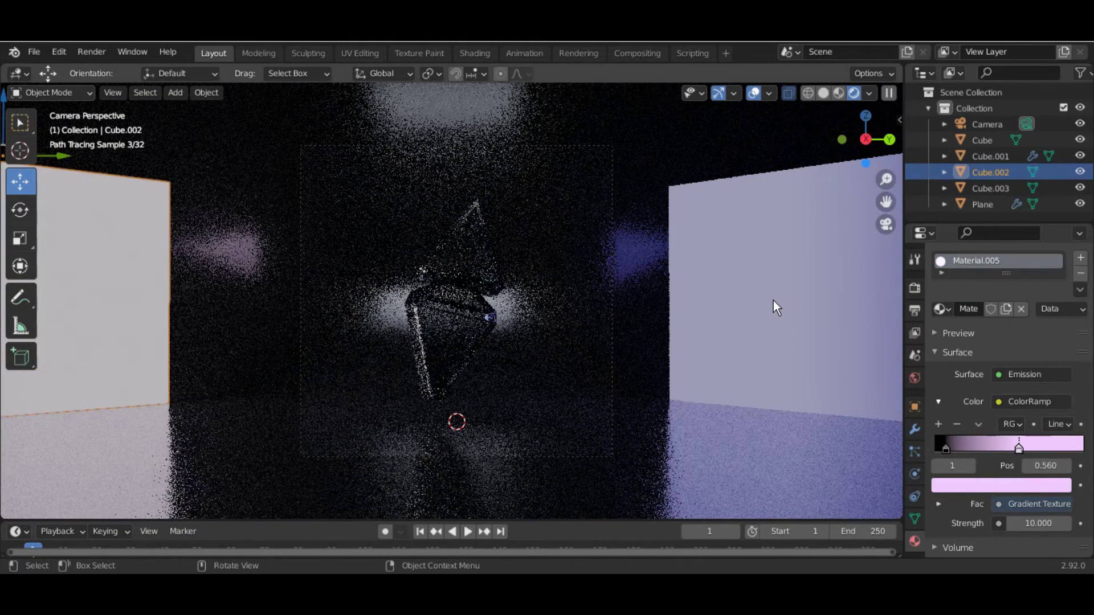
Step: Set the right wall's emission strength to 15 and rotate it around the vertical axis
click(773, 301)
click(1038, 421)
text(8.0)
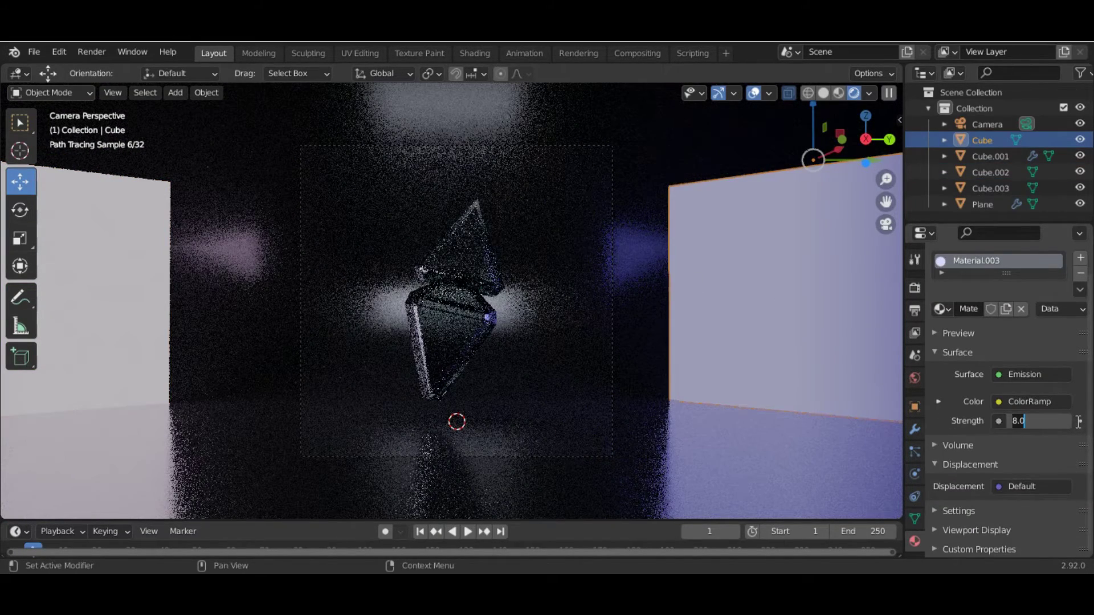
text(15)
key(Return)
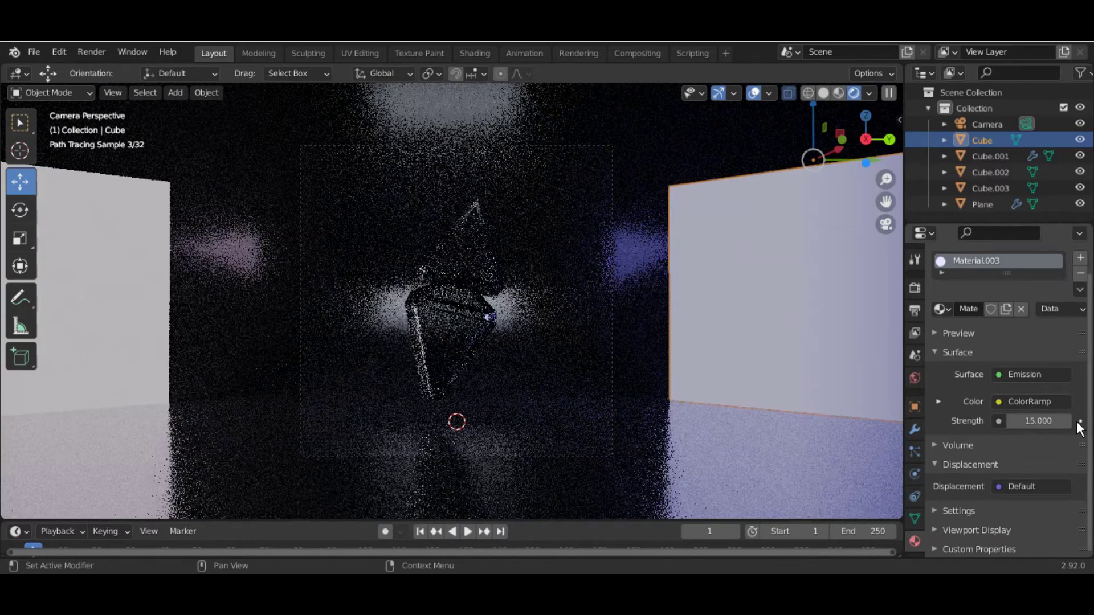
key(r)
key(z)
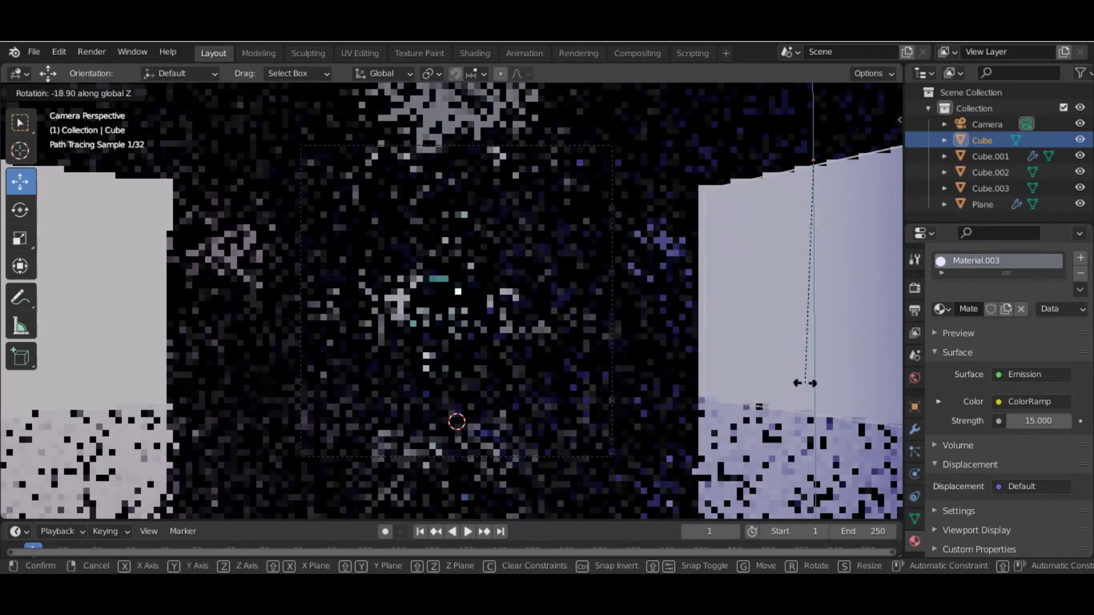
click(801, 380)
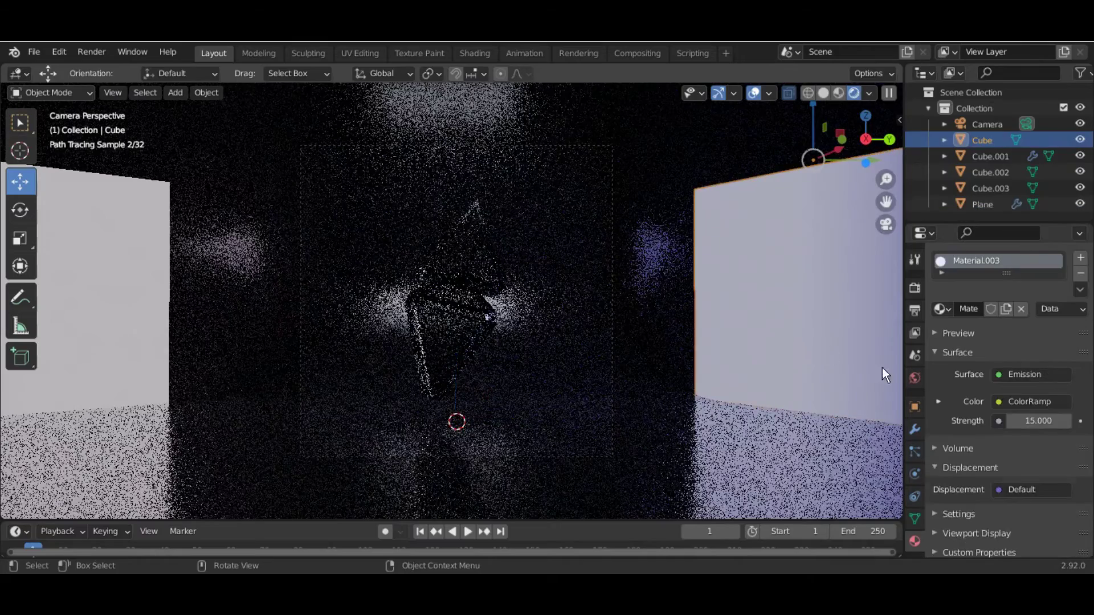
Step: Expand the right wall's gradient stops and save the blend file
click(938, 402)
click(947, 449)
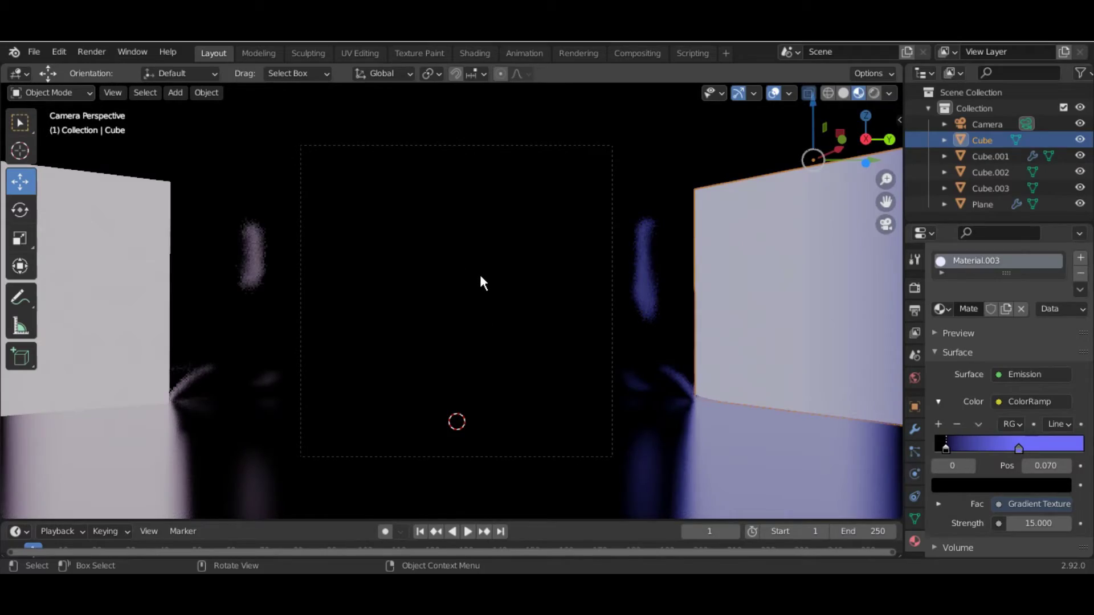
key(ctrl+s)
key(z)
scroll(491, 343, up, 1)
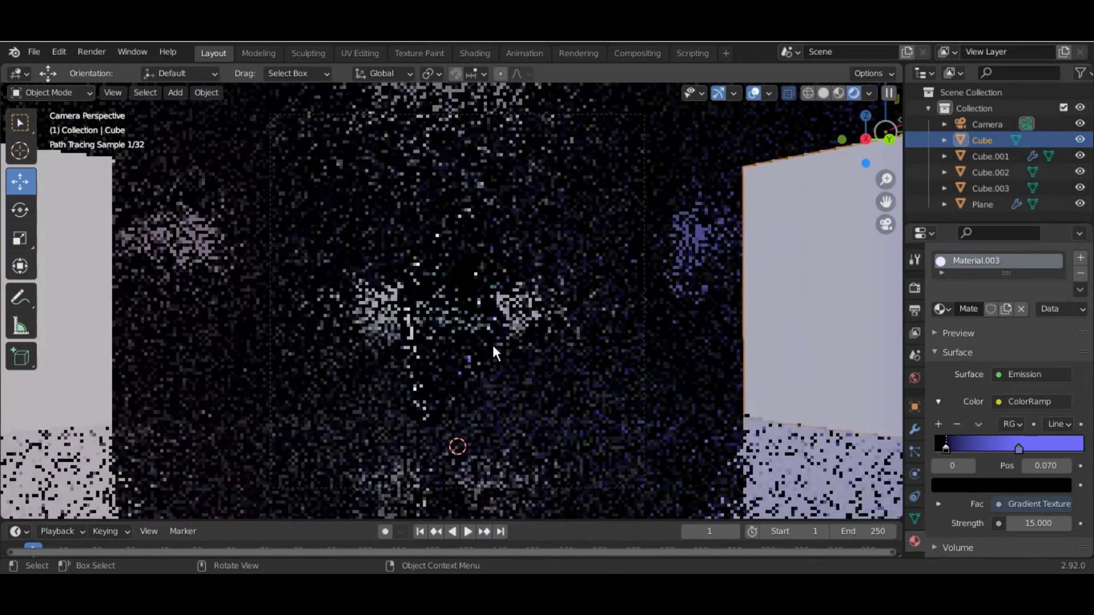
scroll(491, 343, up, 1)
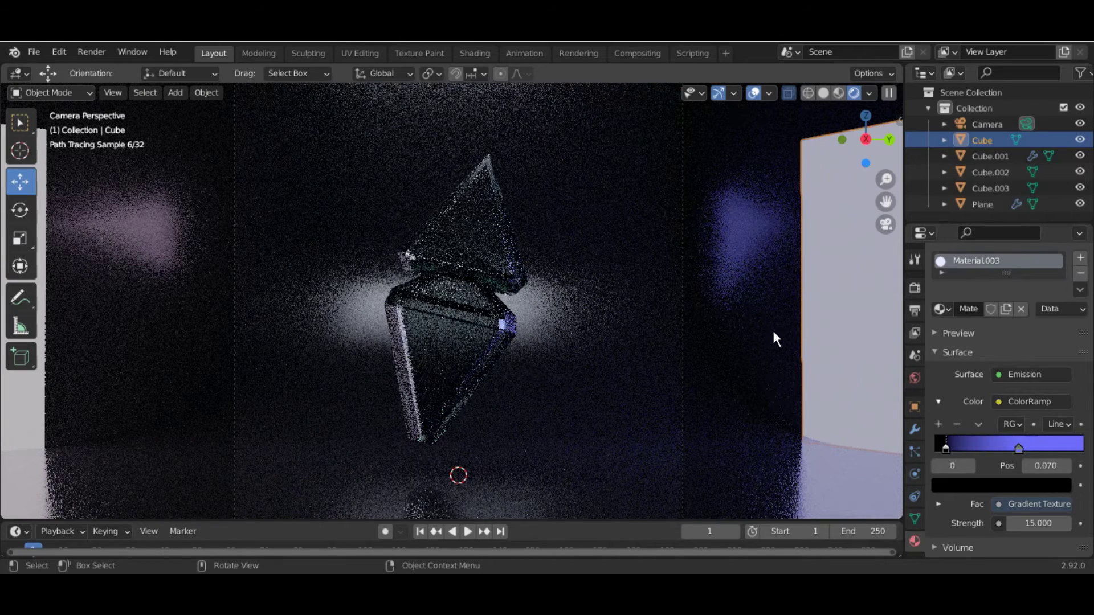
click(514, 333)
Step: Try a free rotation of the crystal, then undo it
key(z)
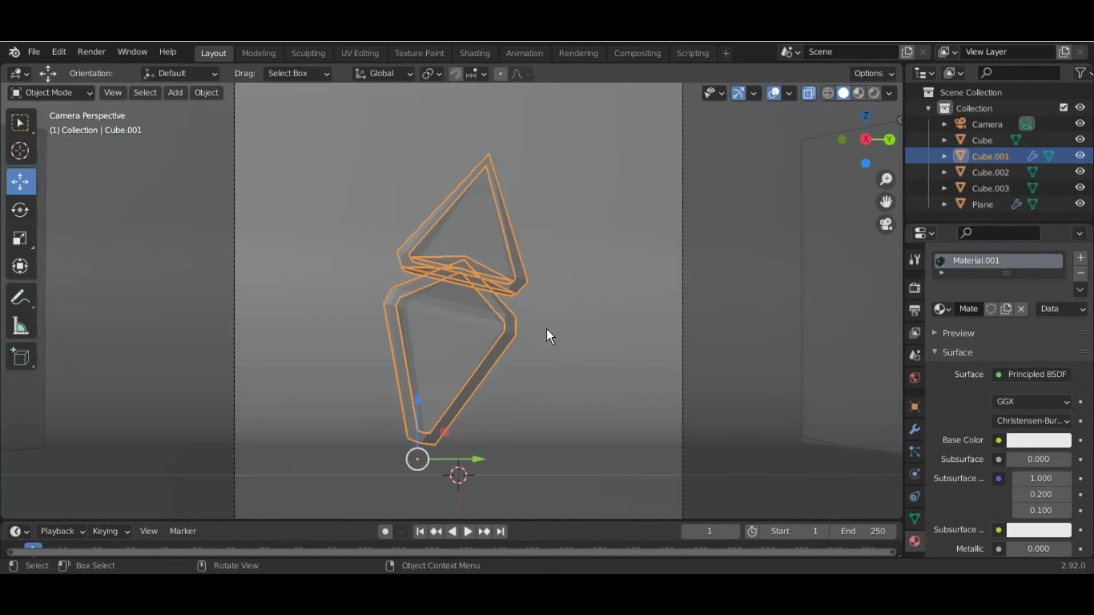
key(r)
key(r)
click(580, 310)
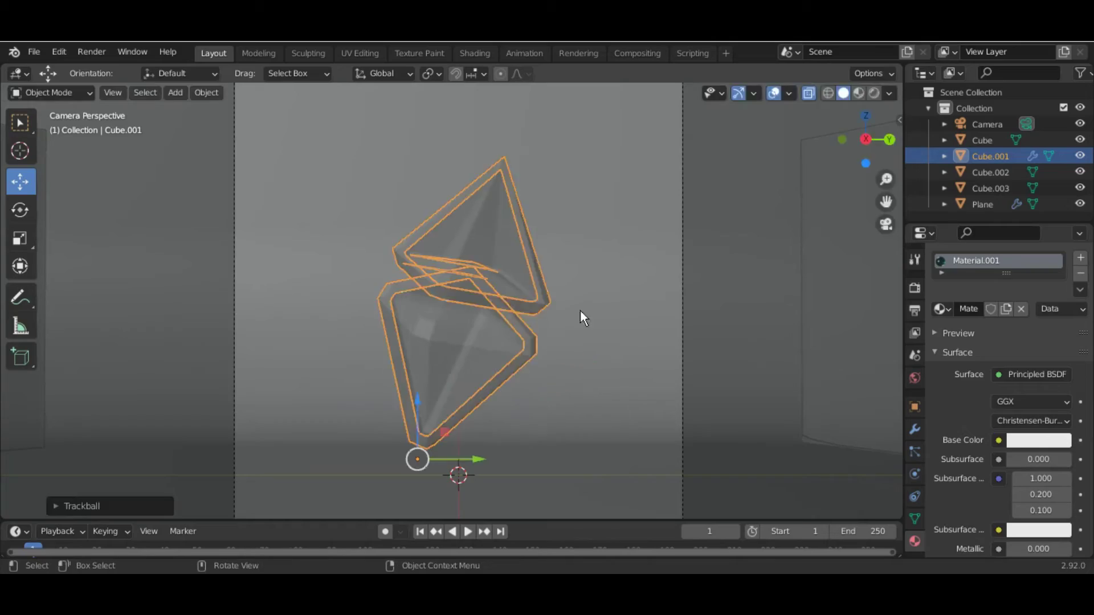
key(z)
key(ctrl+z)
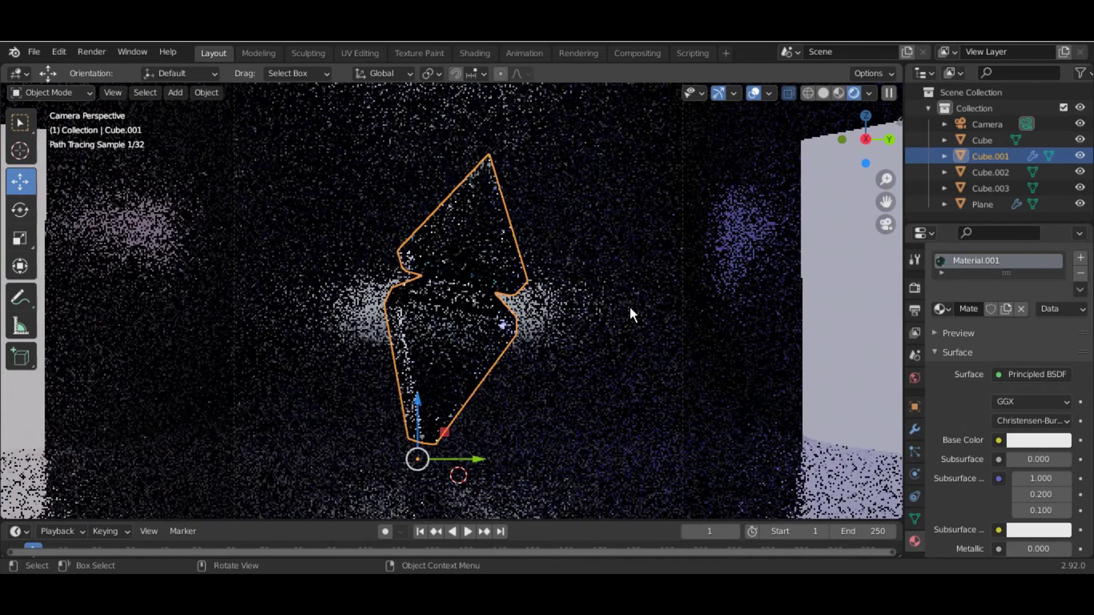
Step: Set Transform Orientation to Local and rotate the crystal about its local Z axis
key(z)
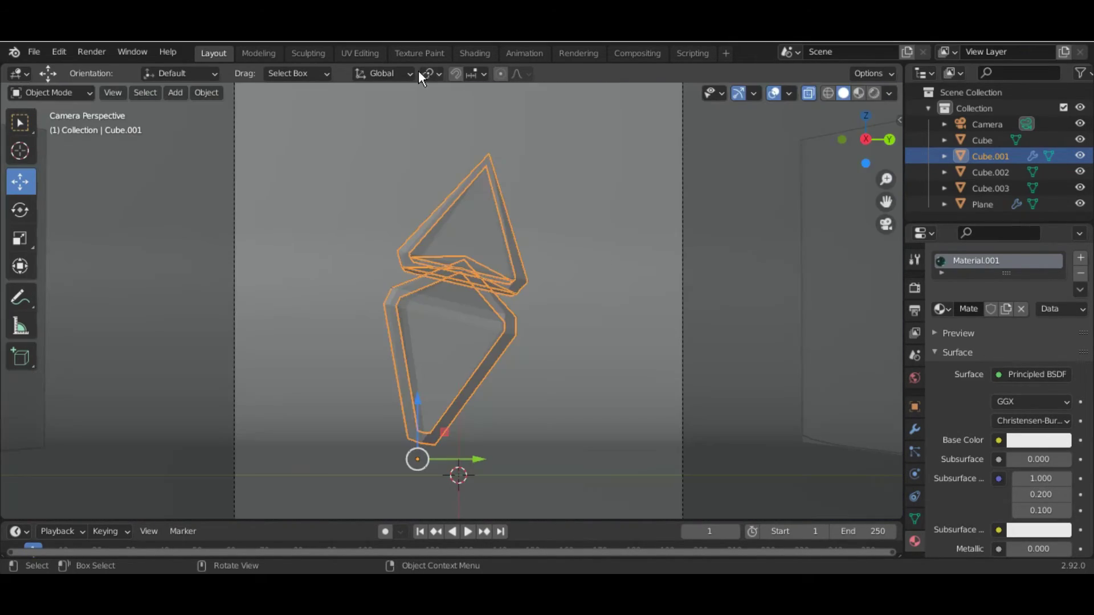
click(429, 73)
click(382, 73)
click(365, 139)
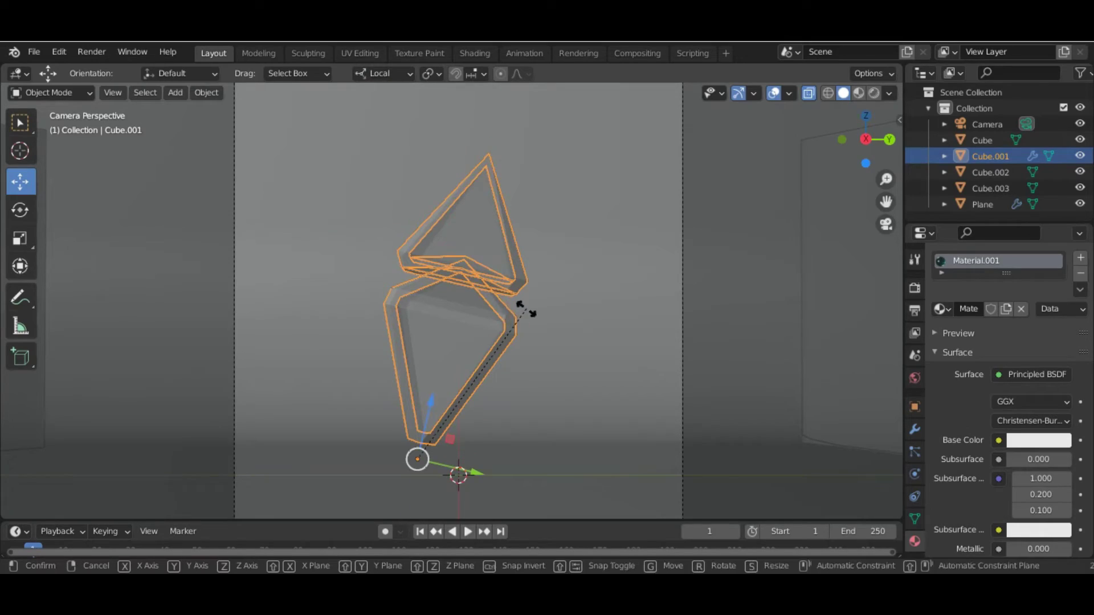
key(r)
key(z)
click(593, 302)
key(z)
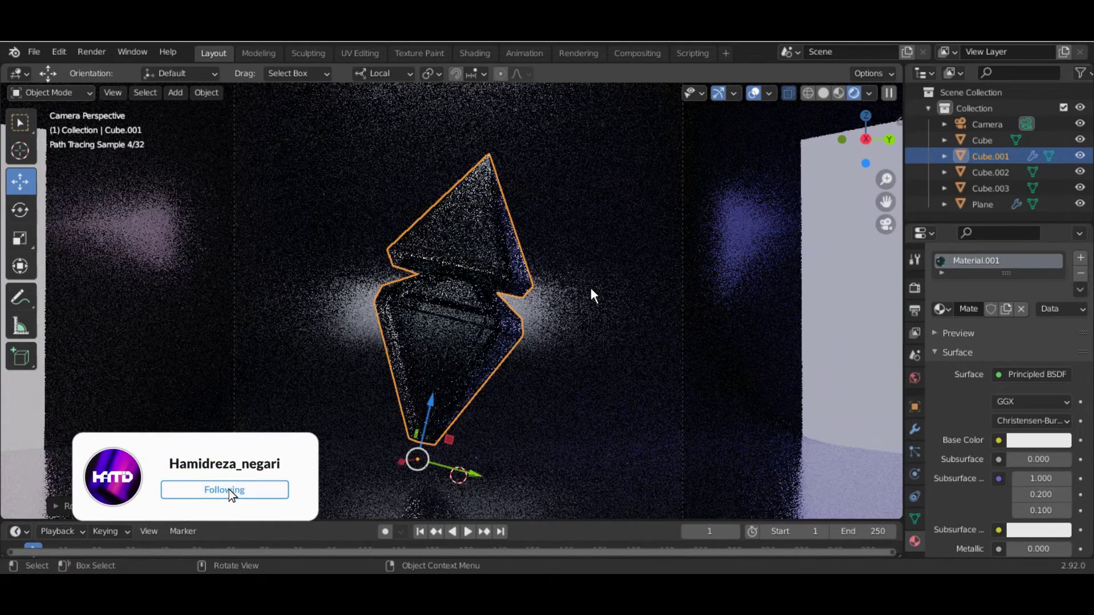
Step: Check the rotated crystal through the camera in rendered shading
key(z)
click(556, 464)
key(z)
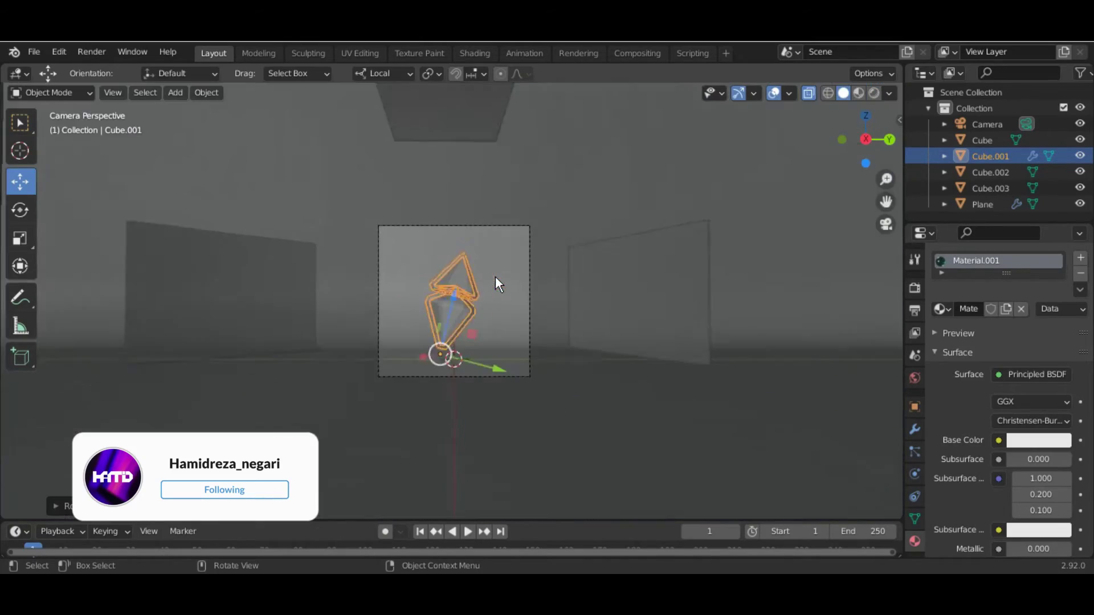
middle_drag(495, 276, 500, 238)
key(KP_0)
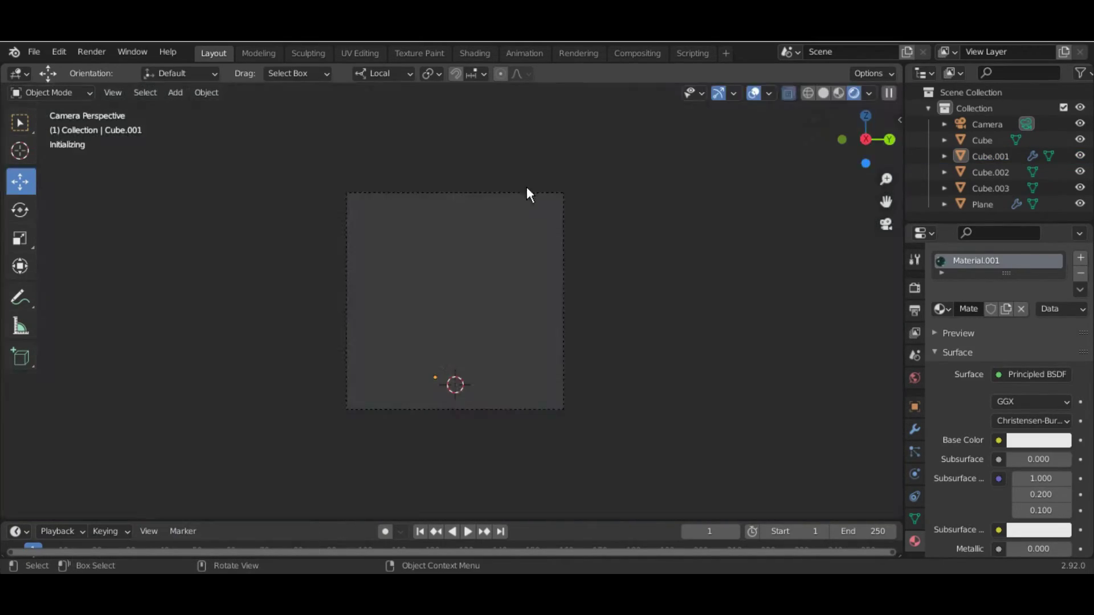
key(z)
click(530, 137)
Step: Set the back panel Cube.003's ColorRamp stop to pale lavender
scroll(543, 186, down, 3)
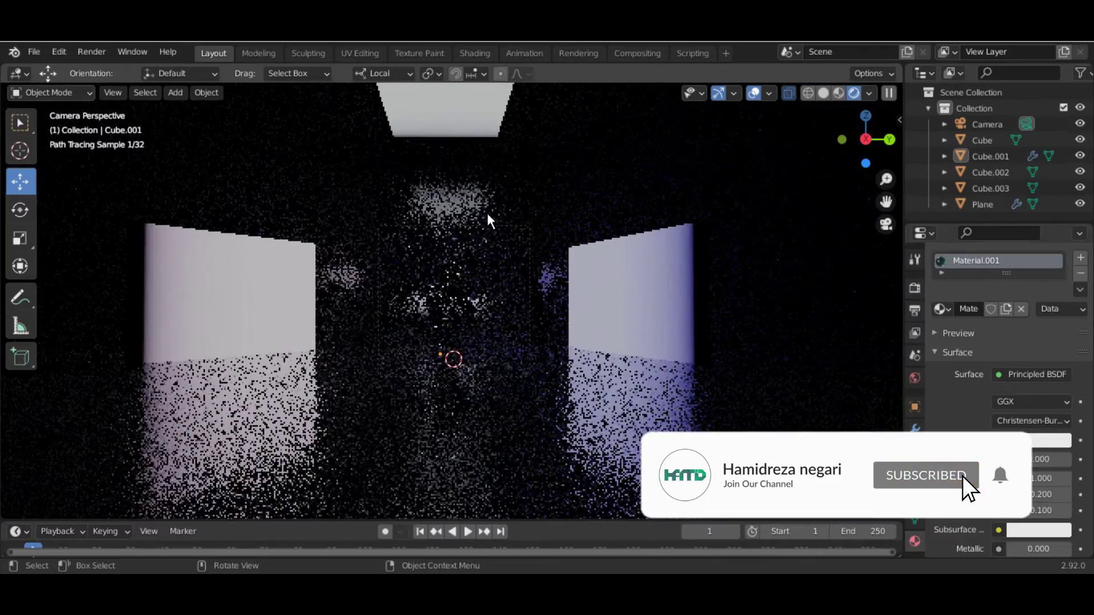
scroll(489, 220, up, 3)
click(501, 293)
click(1003, 483)
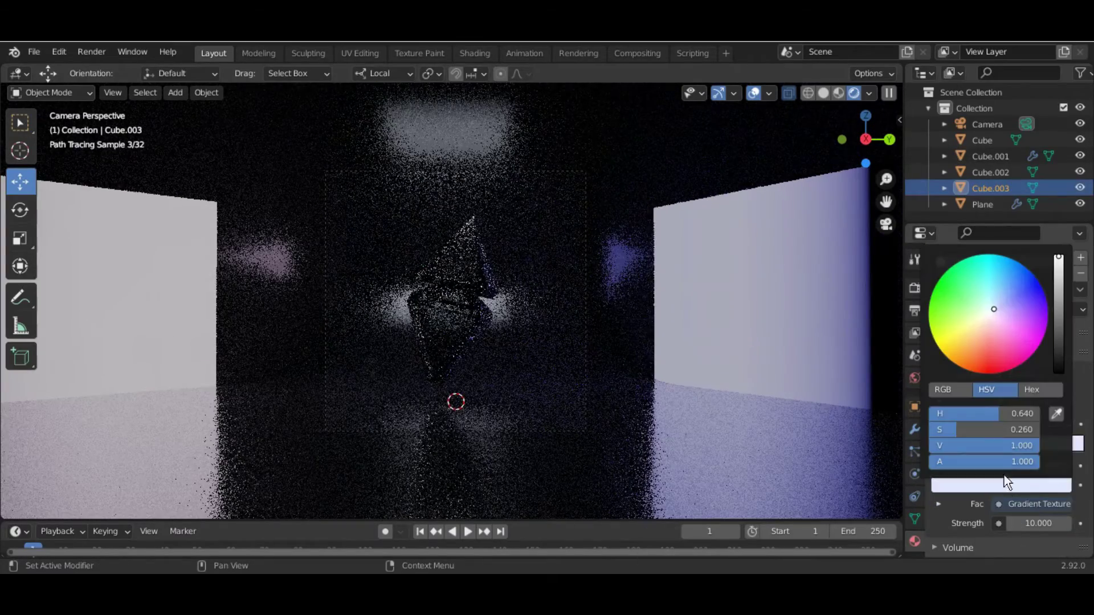
click(1021, 288)
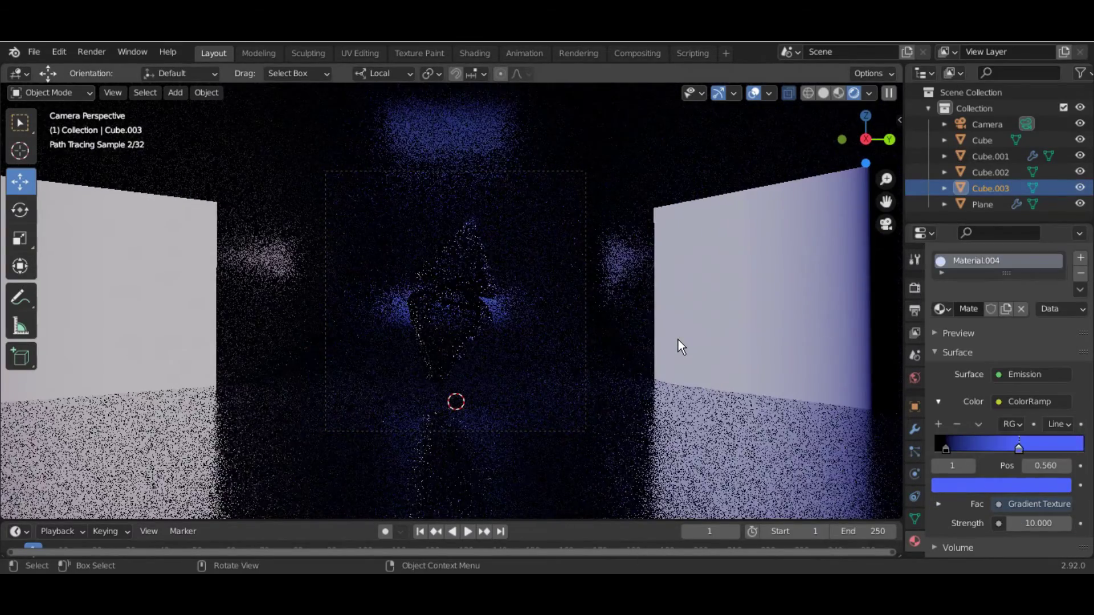
click(1010, 495)
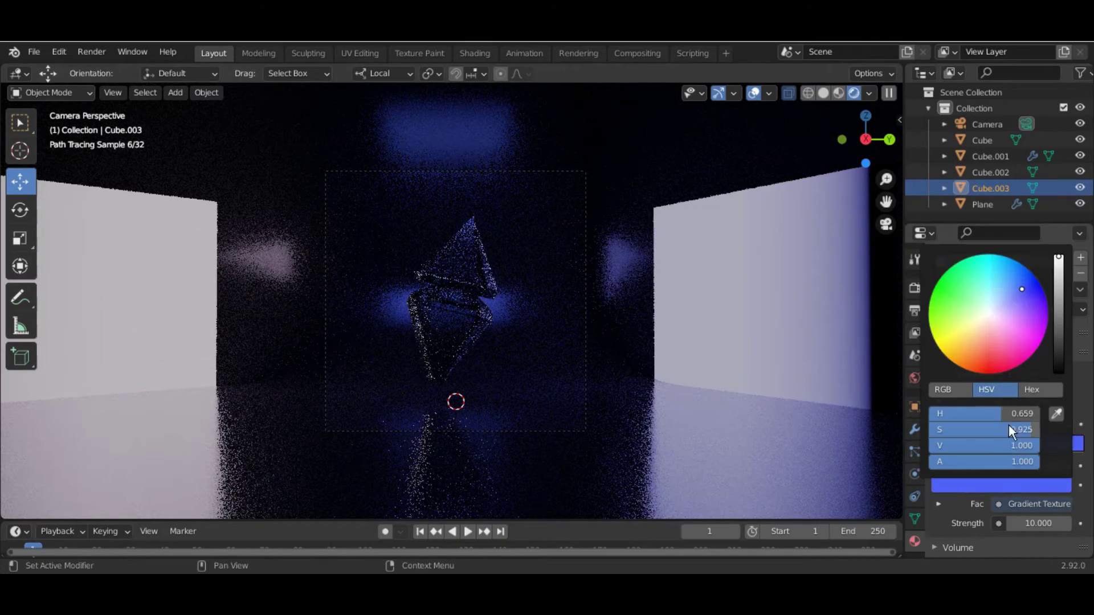
drag(1014, 435, 977, 435)
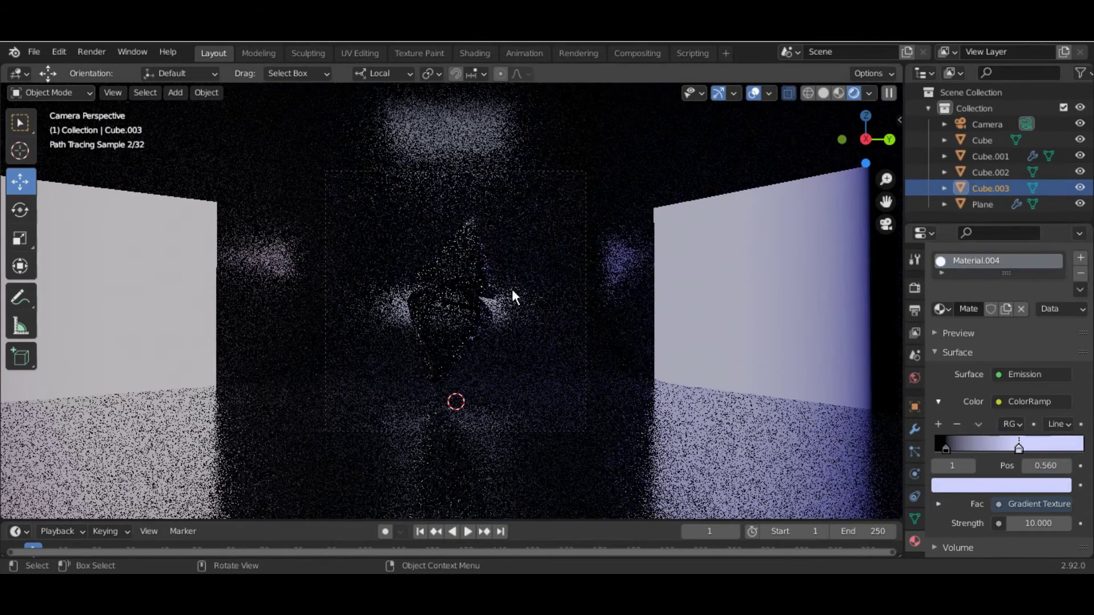
Step: Make the floor plane near-black with Metallic 0.720
click(523, 371)
click(1034, 440)
mouse_move(1058, 319)
mouse_down()
mouse_move(1058, 330)
mouse_move(1058, 297)
mouse_up()
click(1036, 443)
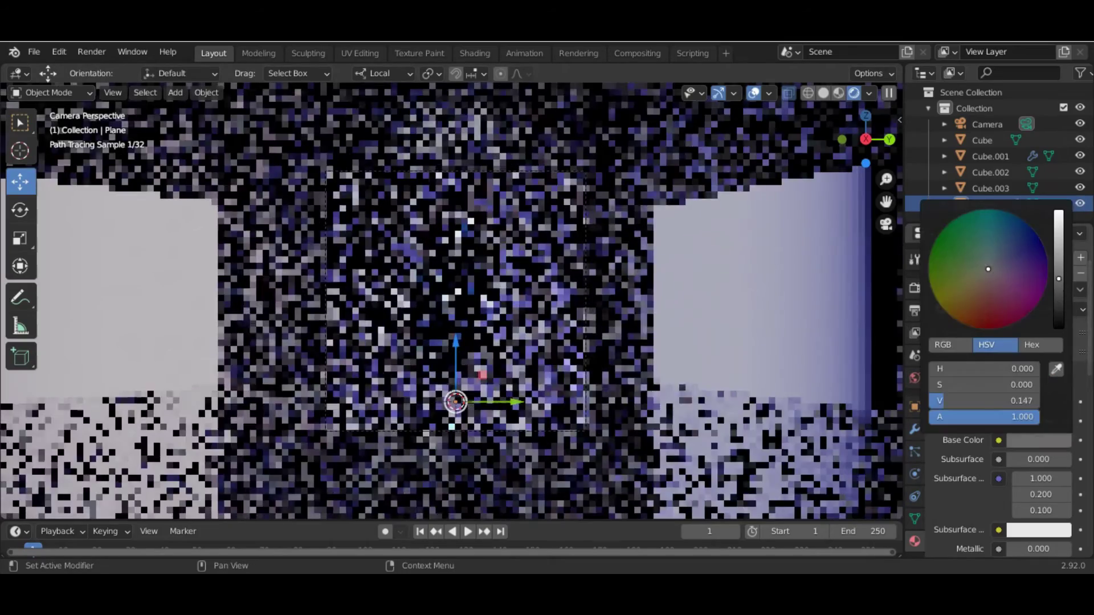
click(1002, 245)
scroll(1075, 461, down, 8)
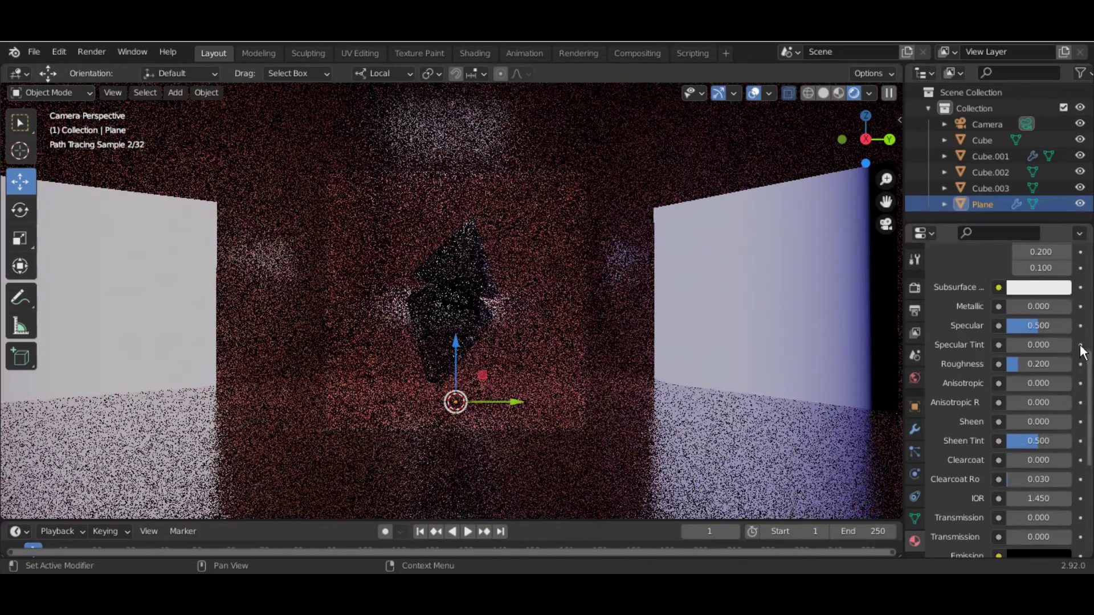
scroll(1083, 351, up, 2)
drag(1019, 338, 1053, 338)
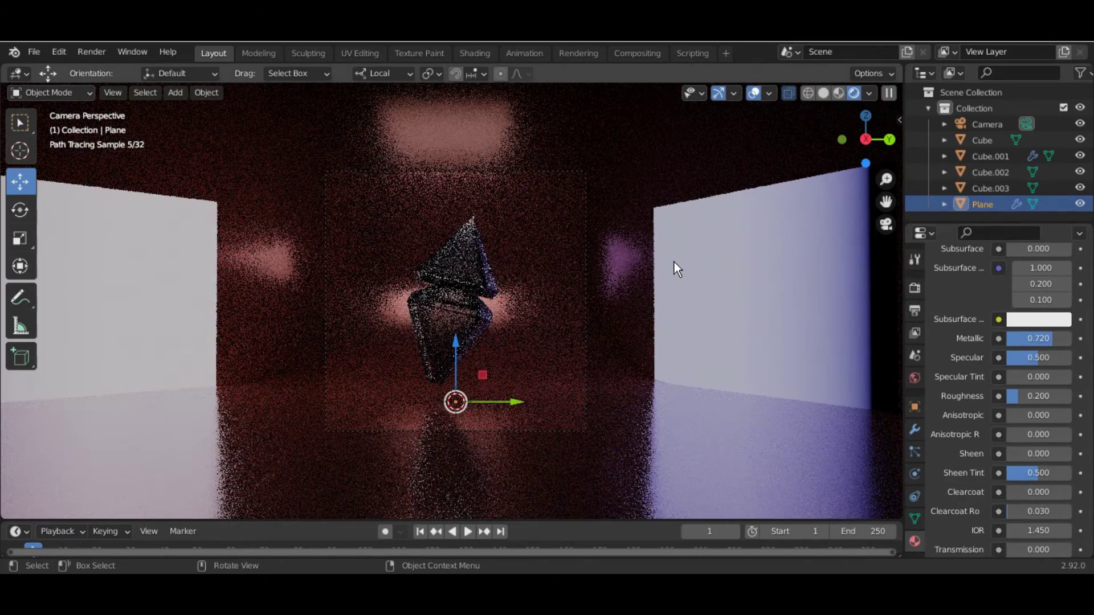
scroll(978, 362, up, 4)
click(1038, 324)
click(1059, 209)
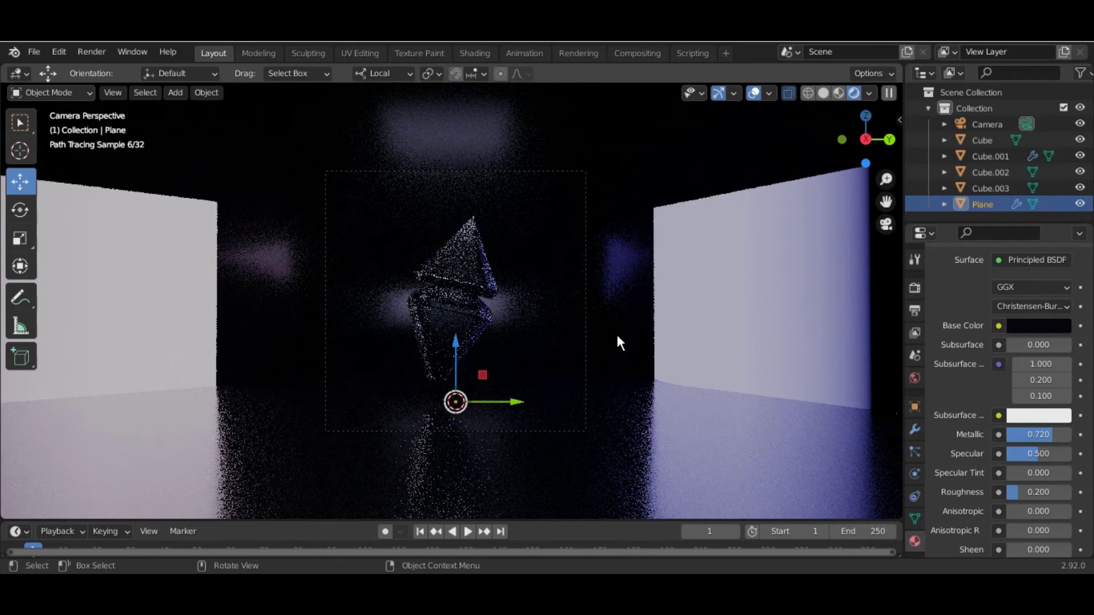
Step: Start an F12 render of the current frame
key(z)
click(91, 52)
click(110, 69)
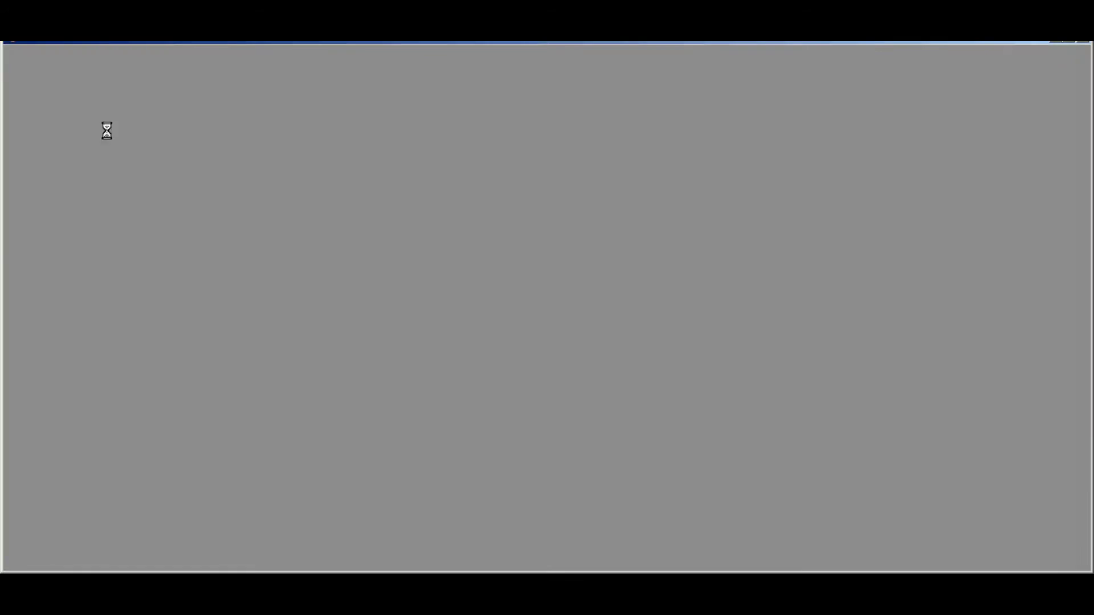
Step: Close the render window and enable render denoising with OpenImageDenoise in Render Properties
click(1088, 42)
click(915, 288)
click(972, 305)
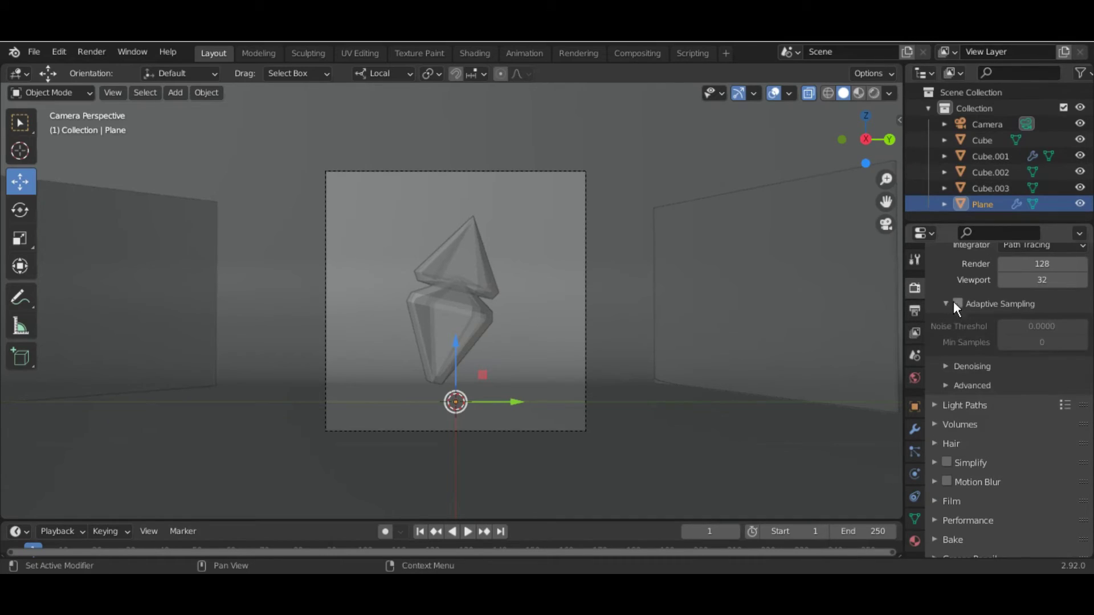
click(944, 365)
click(1030, 391)
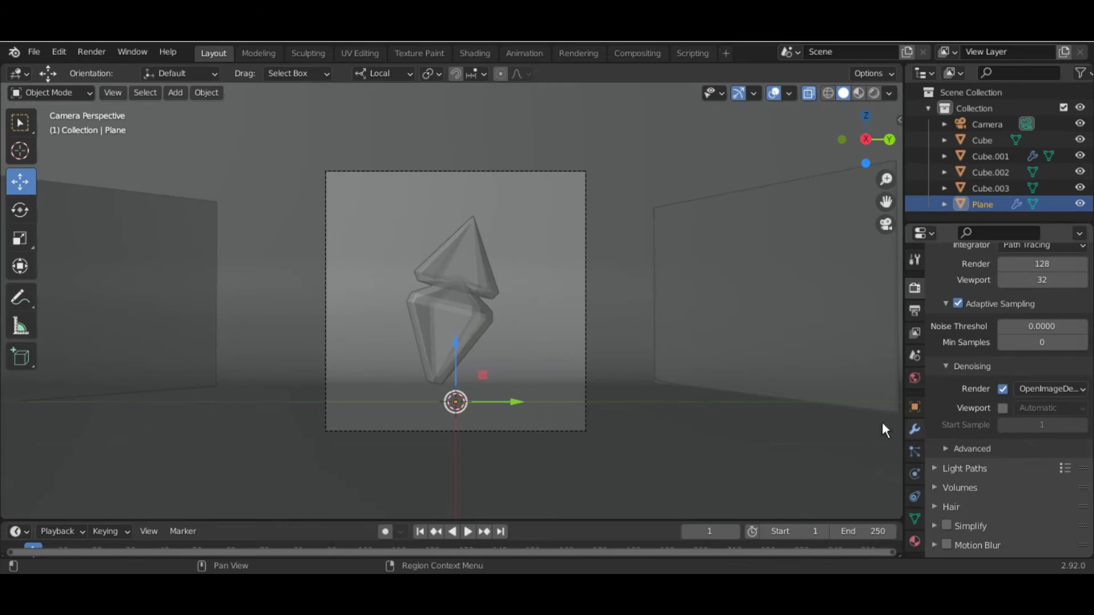
Step: Restart the final Cycles render of the crystal scene via Render Image
click(91, 52)
click(109, 69)
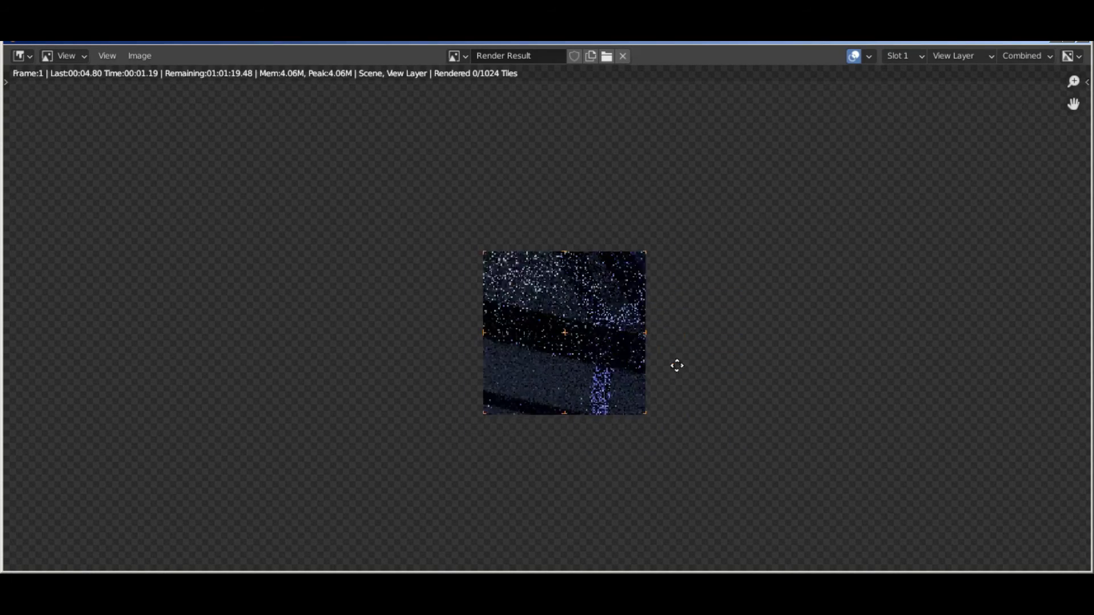
scroll(613, 342, up, 2)
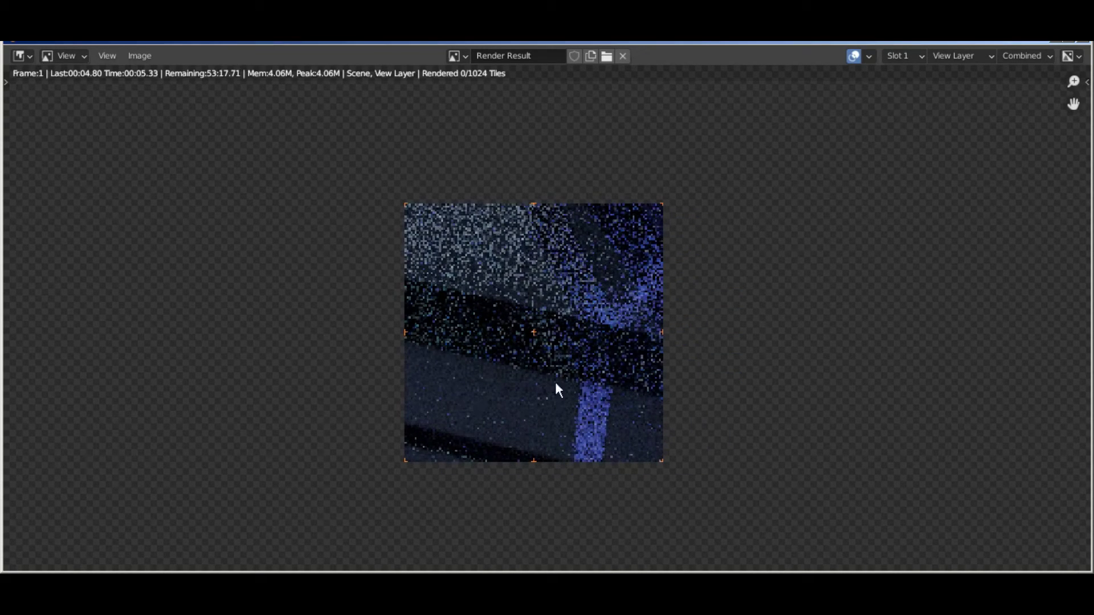